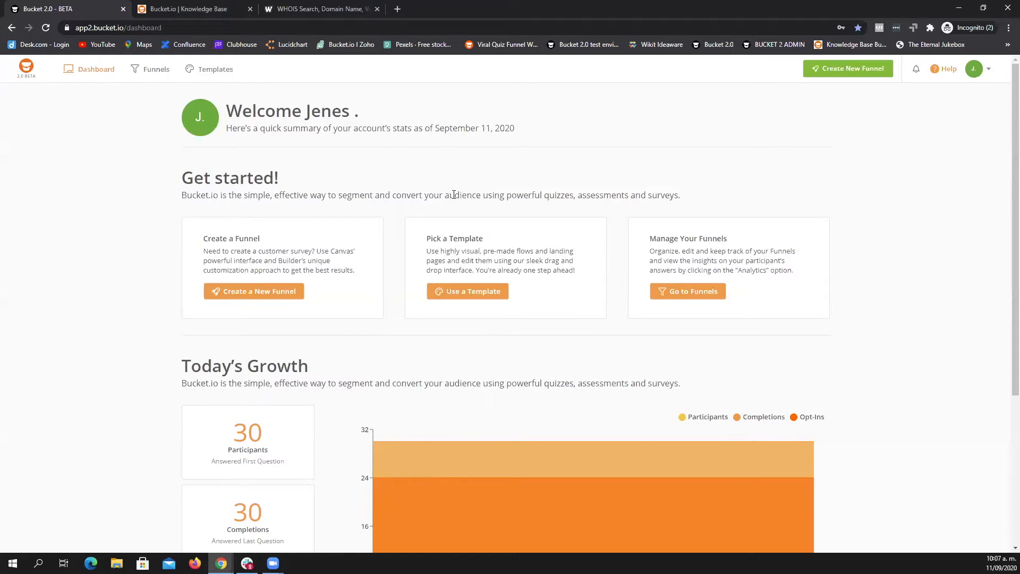
Step: Start adding a custom domain in the account's Custom Domains settings and review the domain configuration instructions
click(990, 74)
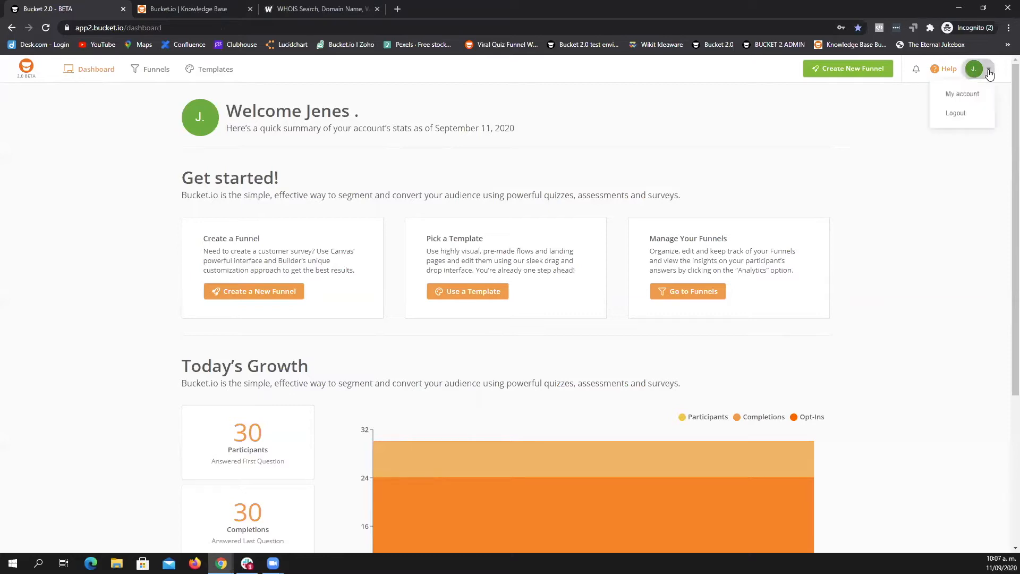
click(956, 96)
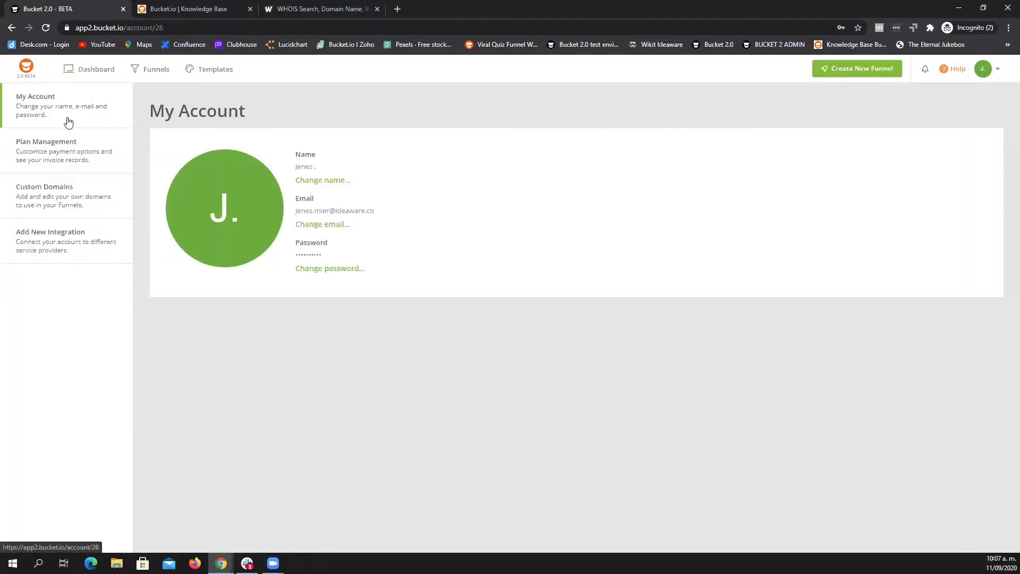
click(55, 197)
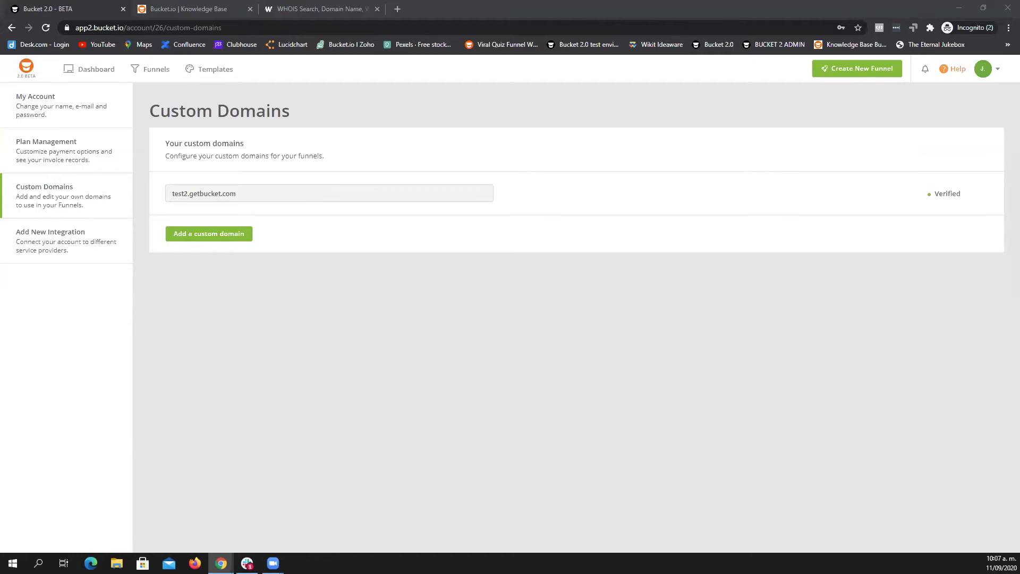
click(198, 239)
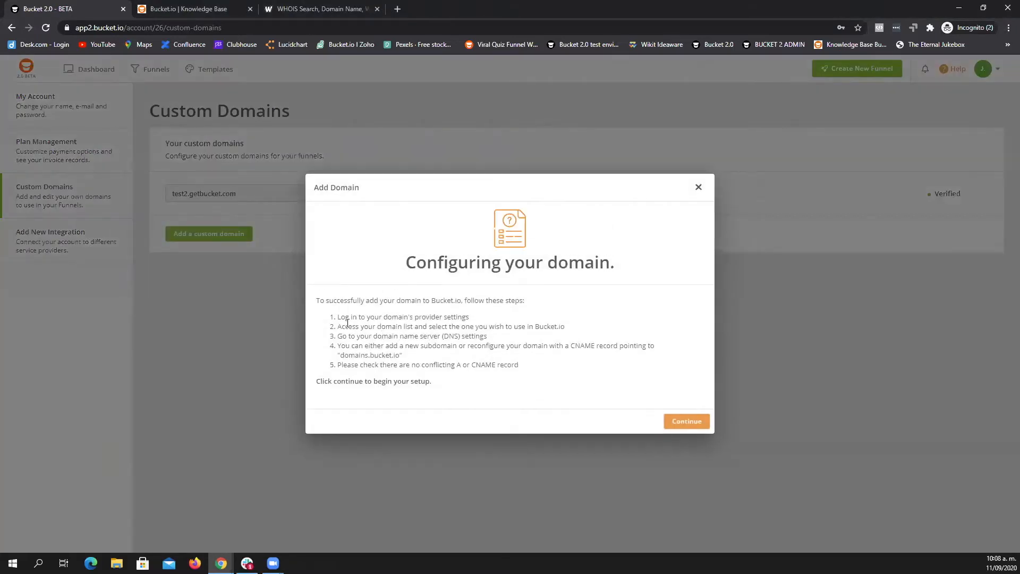
drag(337, 316, 406, 380)
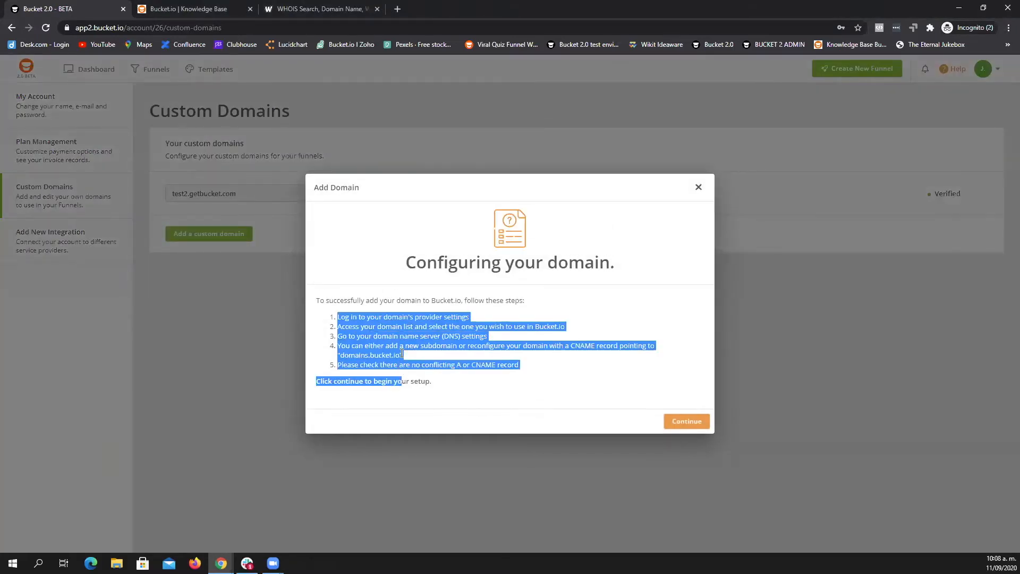
click(400, 346)
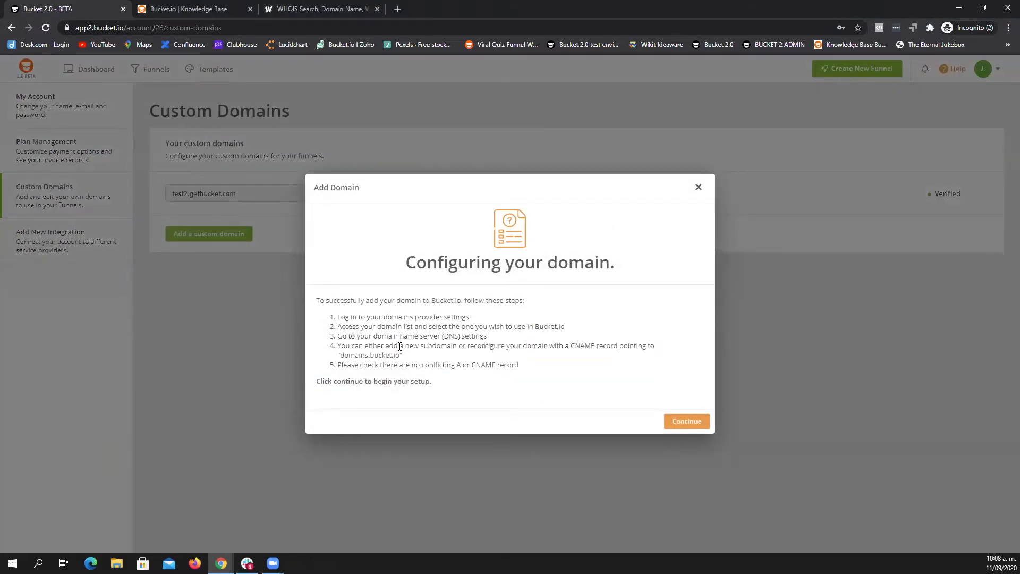
Step: Open the "[2.0] Add Custom Domain" article from the General section of the Bucket 2.0 knowledge base
click(223, 10)
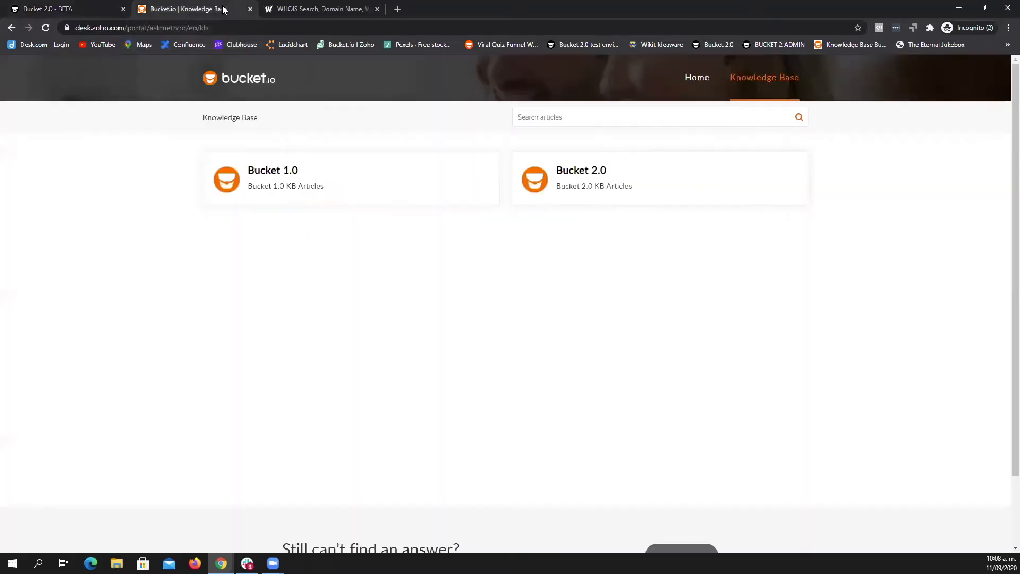
click(583, 174)
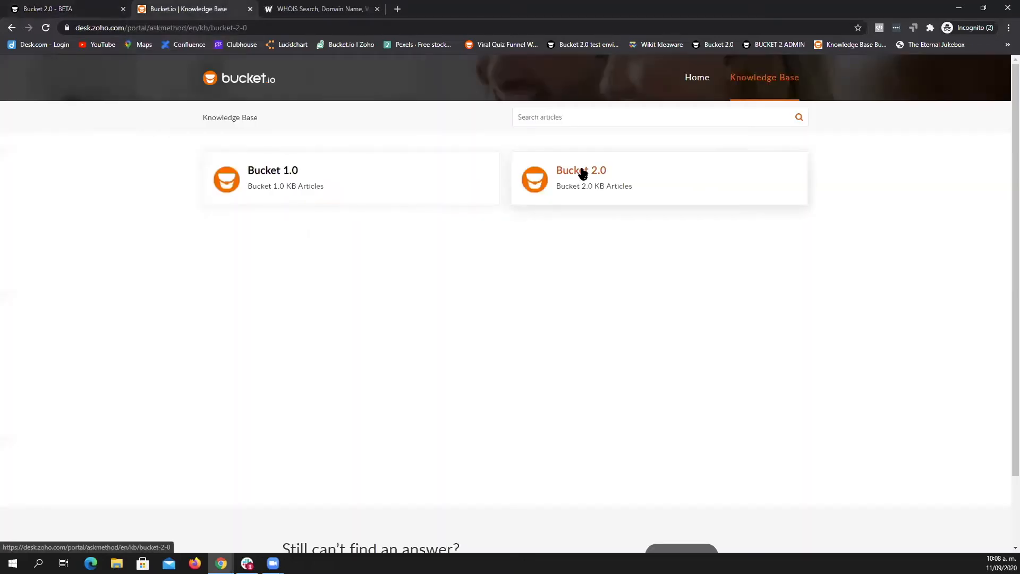
scroll(591, 254, down, 8)
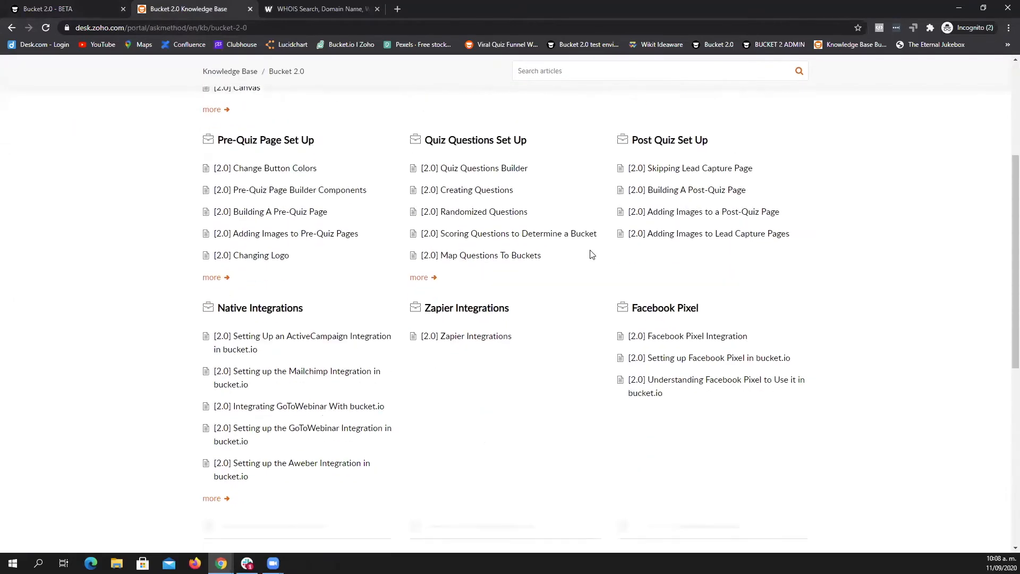
click(649, 266)
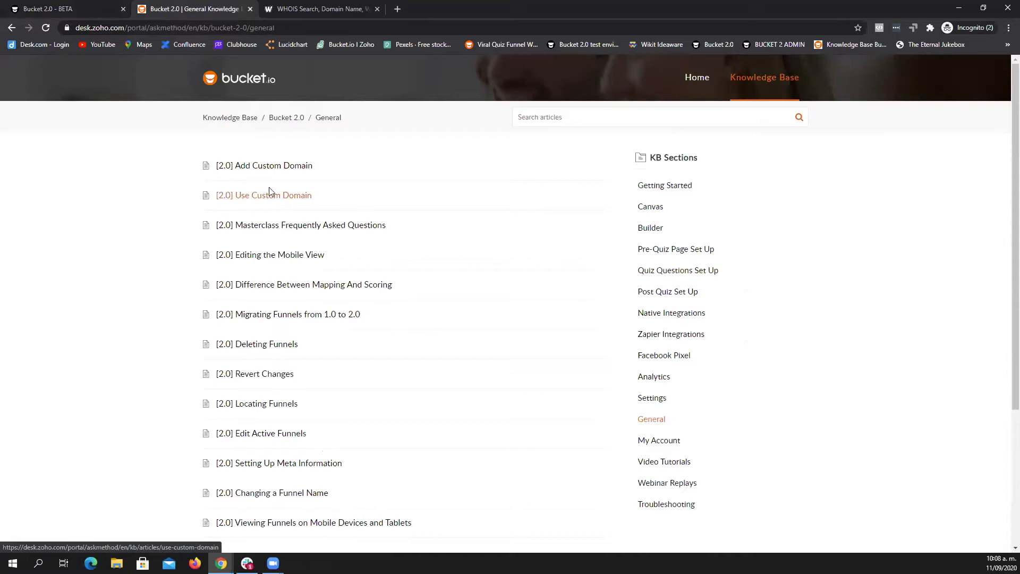
click(272, 167)
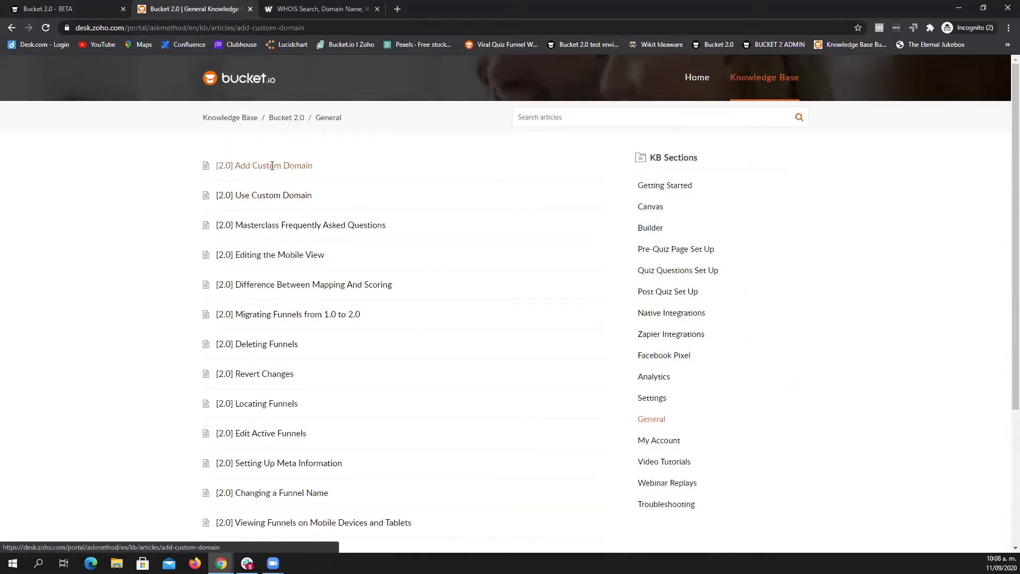
Step: Read the article's notes on domains versus subdomains and its overview of the setup steps
scroll(268, 204, down, 1)
scroll(283, 200, down, 1)
scroll(235, 191, up, 1)
scroll(262, 227, down, 1)
scroll(261, 226, down, 4)
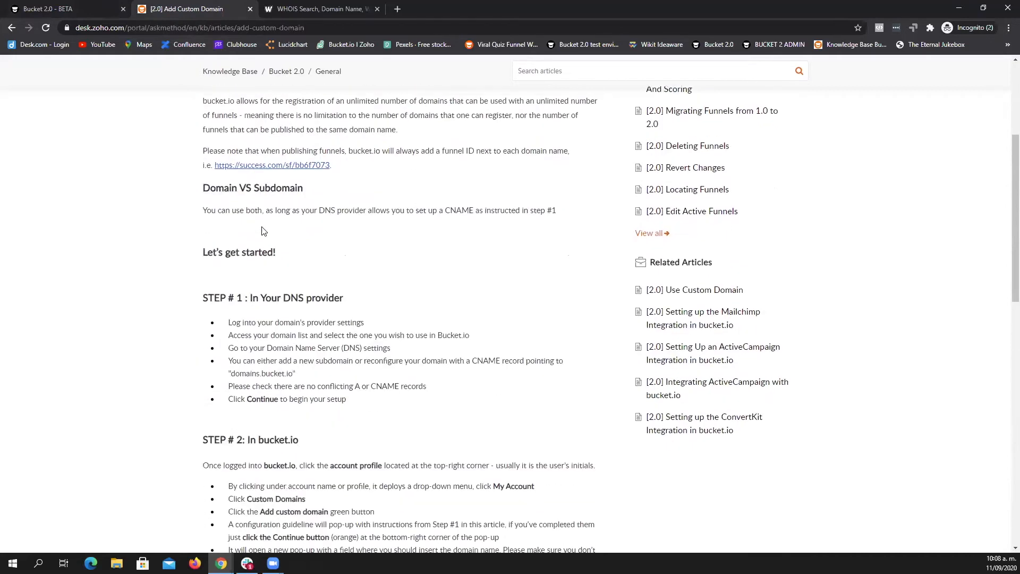
drag(208, 242, 346, 340)
click(346, 340)
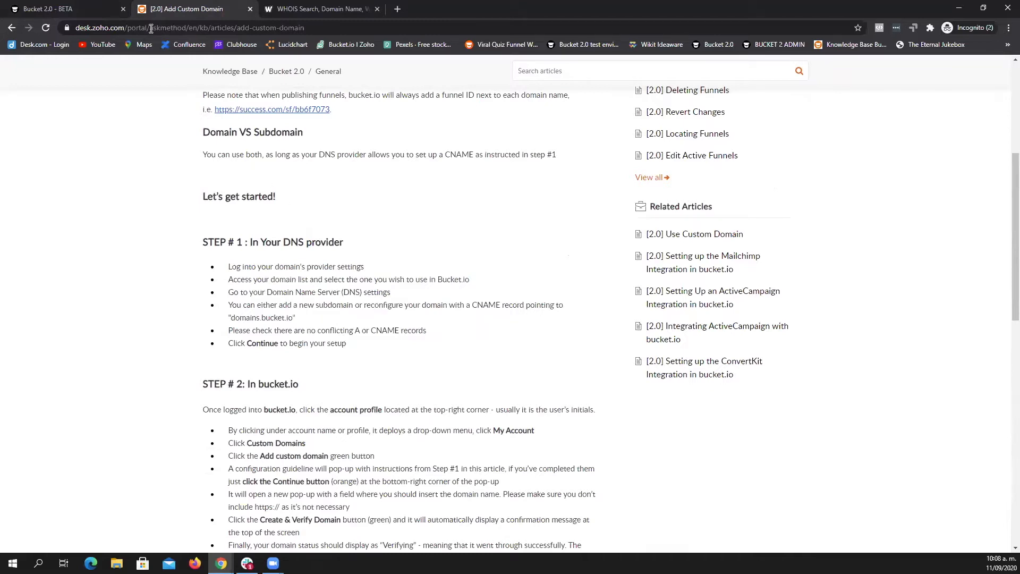
Step: Compare the Add Domain instructions with the article's DNS provider section, focusing on the CNAME record and its domains.bucket.io target
click(112, 8)
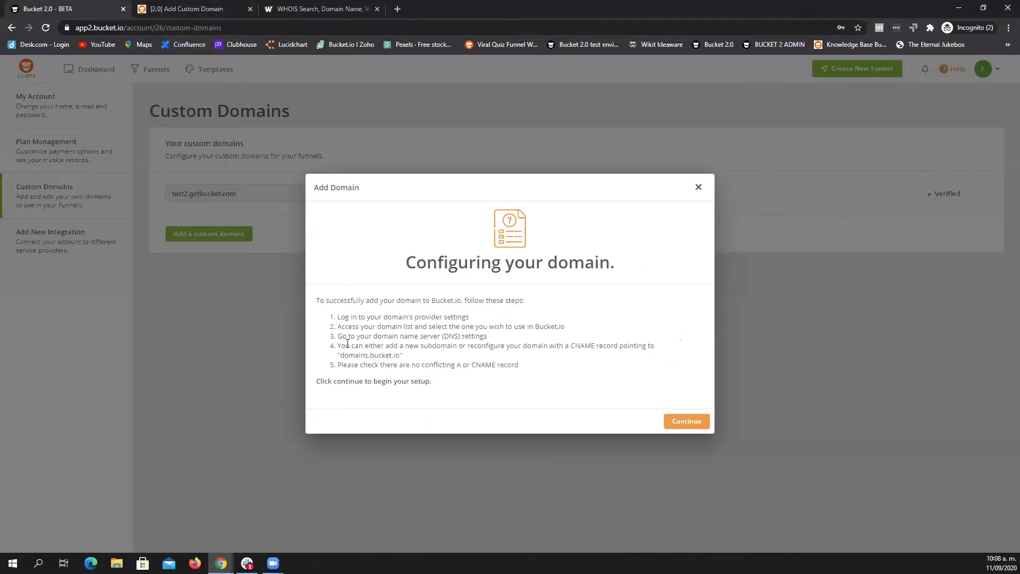
click(193, 9)
scroll(247, 257, down, 2)
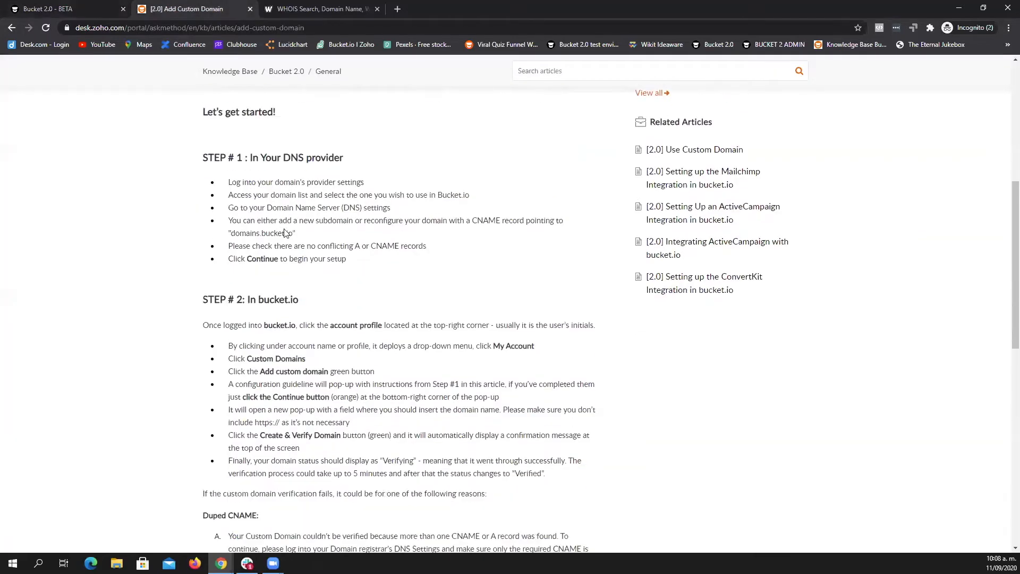
drag(203, 136, 343, 142)
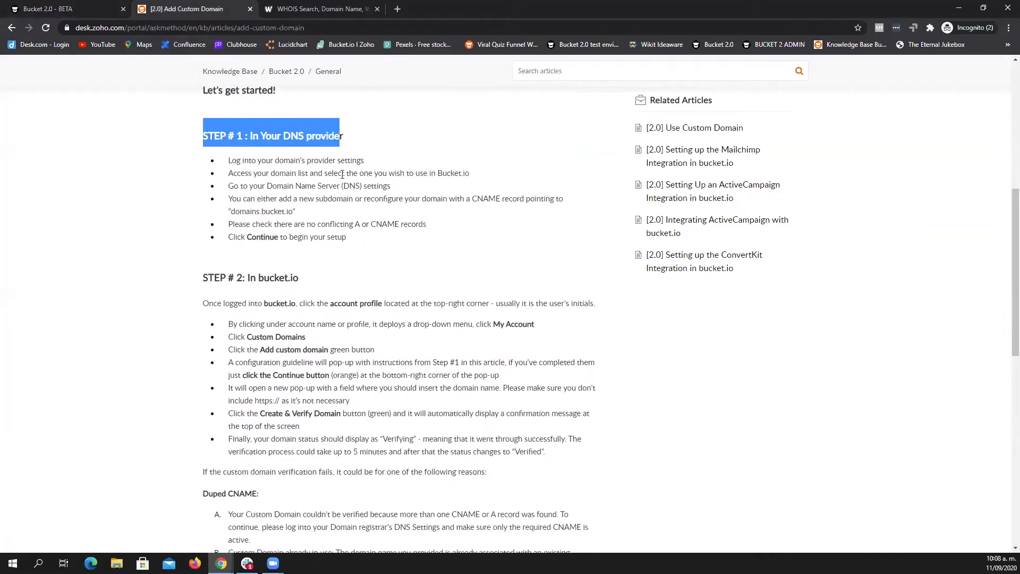
click(342, 208)
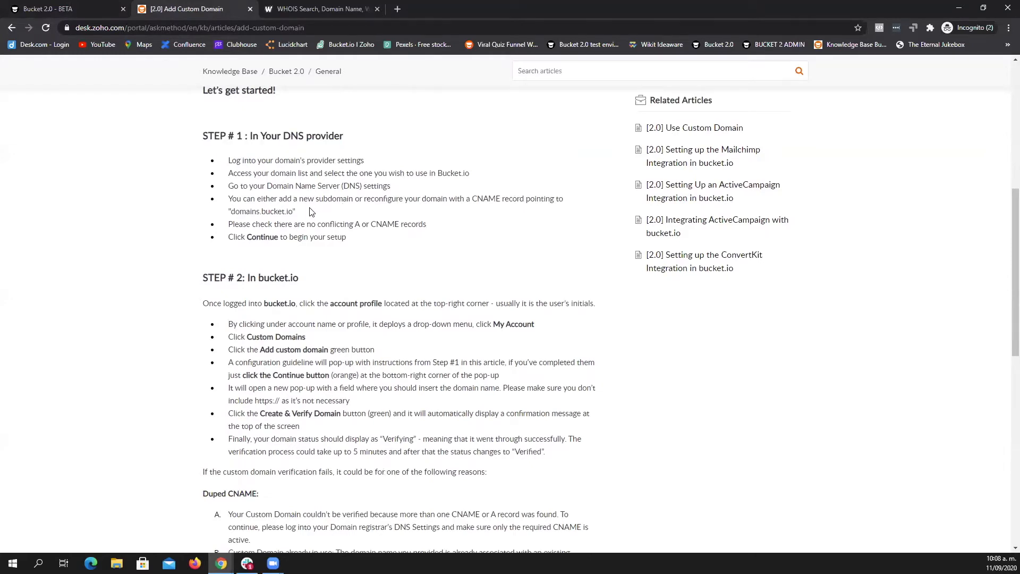
drag(291, 211, 234, 212)
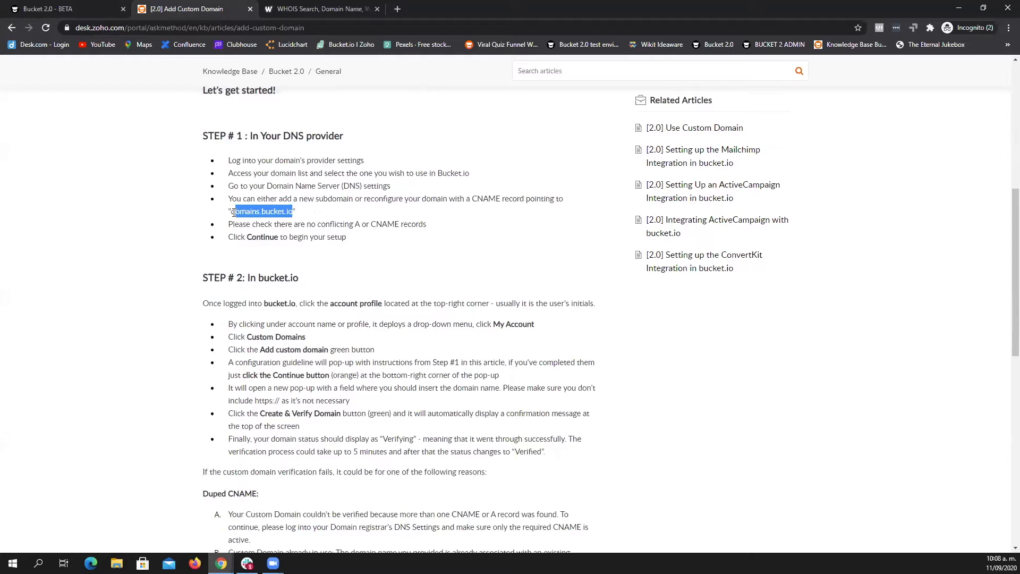
double_click(485, 198)
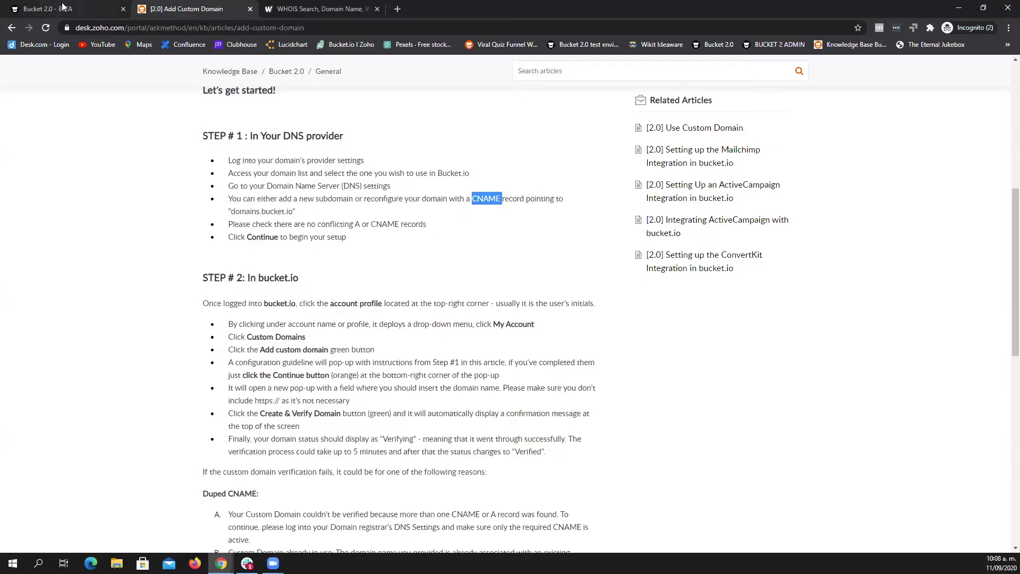
Step: Continue the Add Domain setup in Bucket.io, then create and verify the custom domain test4.getbucket.com
key(ctrl+shift+Tab)
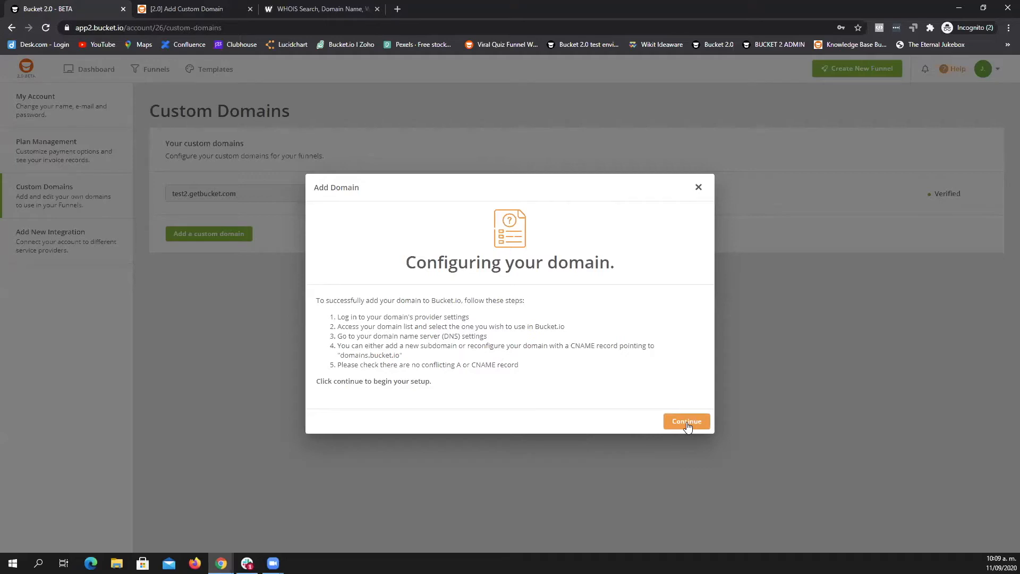
double_click(575, 346)
click(688, 421)
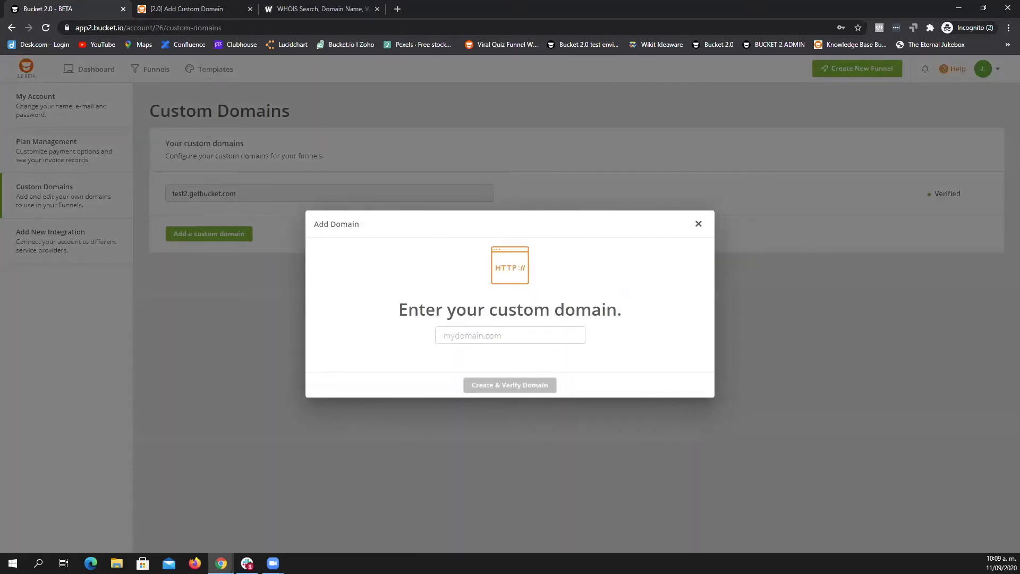
key(alt+Tab)
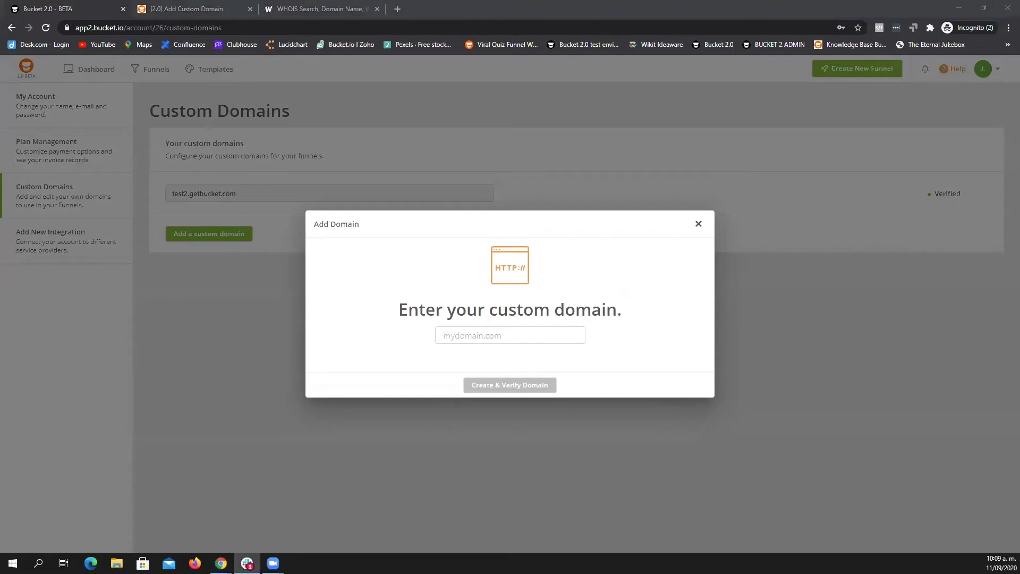
click(487, 333)
text(test4.getbucket.com)
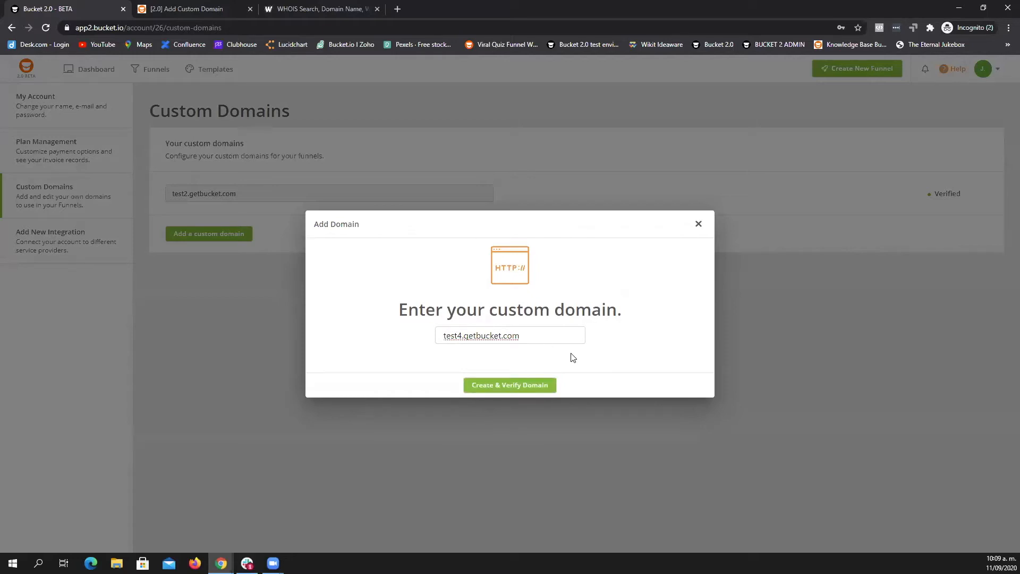
click(499, 386)
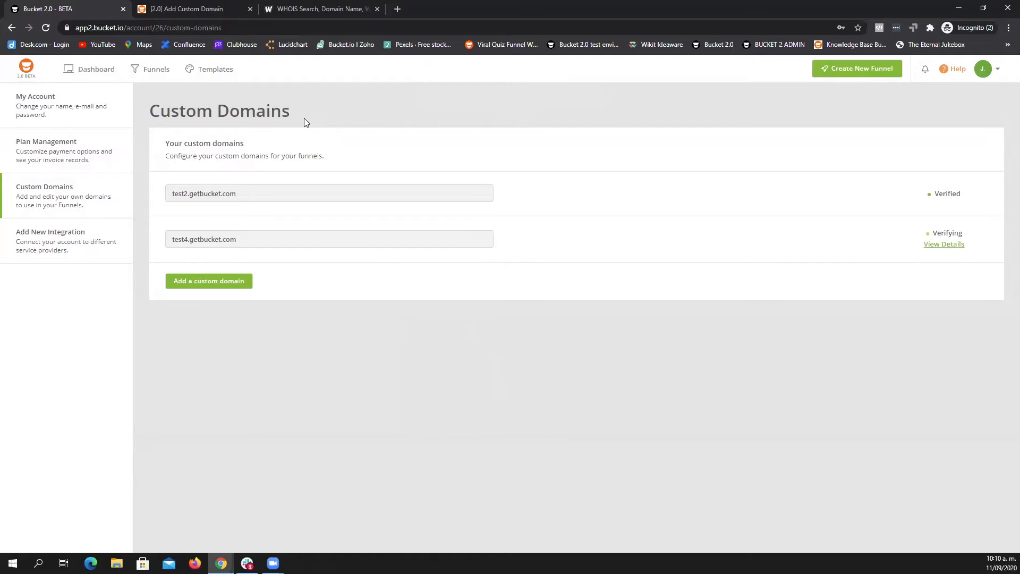
Step: Examine the article's reasons for failed verification: Duped CNAME, Missing CNAME, Not Configured and Check DNS
click(200, 11)
scroll(362, 237, down, 5)
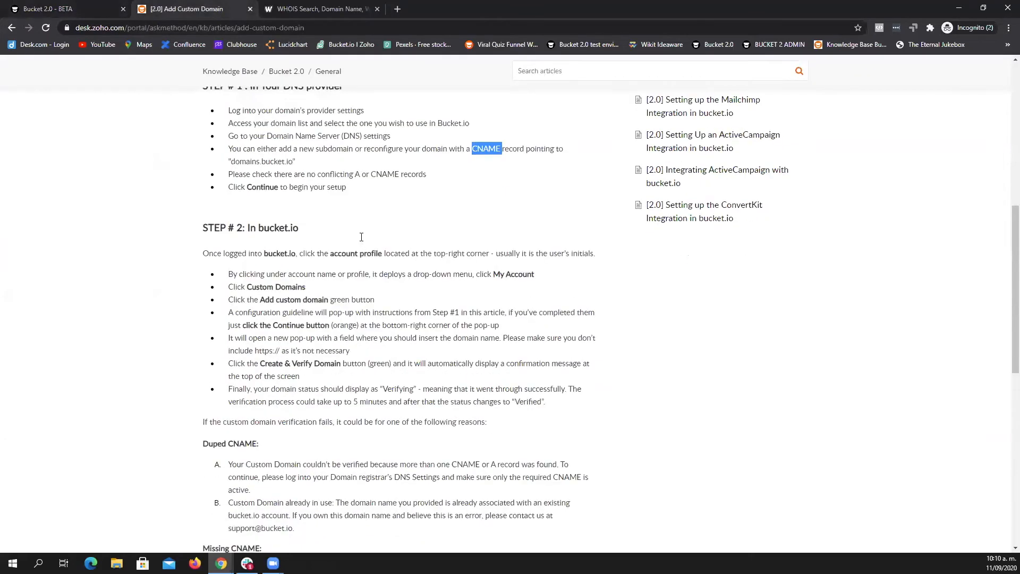
scroll(361, 237, down, 2)
scroll(360, 237, up, 3)
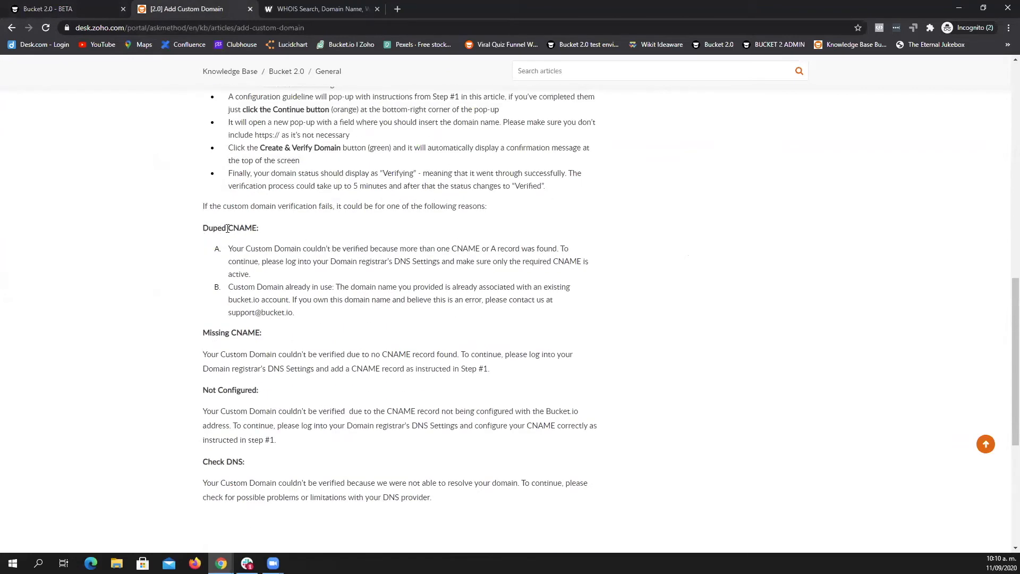
drag(224, 227, 285, 236)
drag(204, 334, 265, 335)
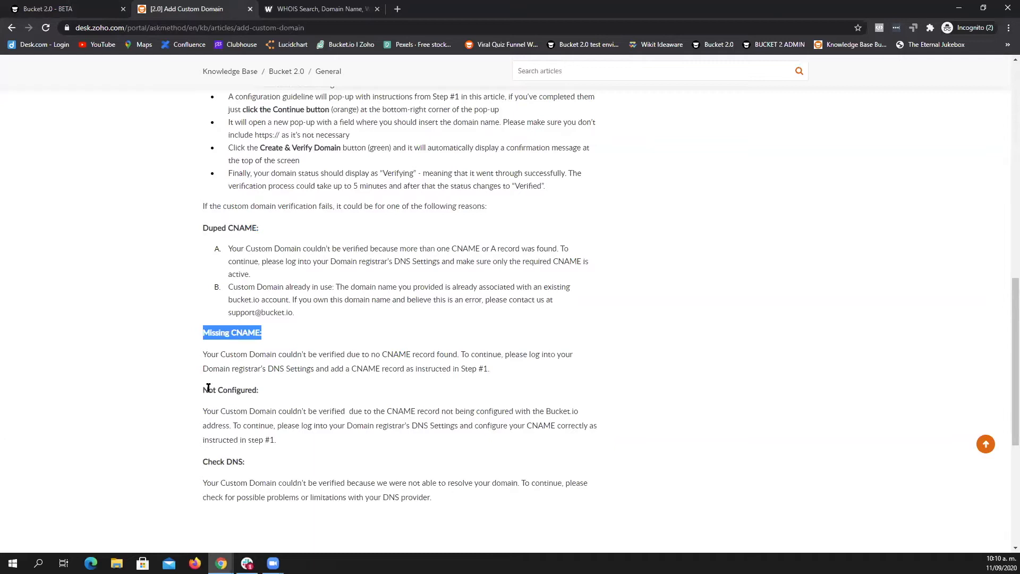
drag(209, 389, 258, 390)
drag(203, 471, 252, 480)
click(278, 441)
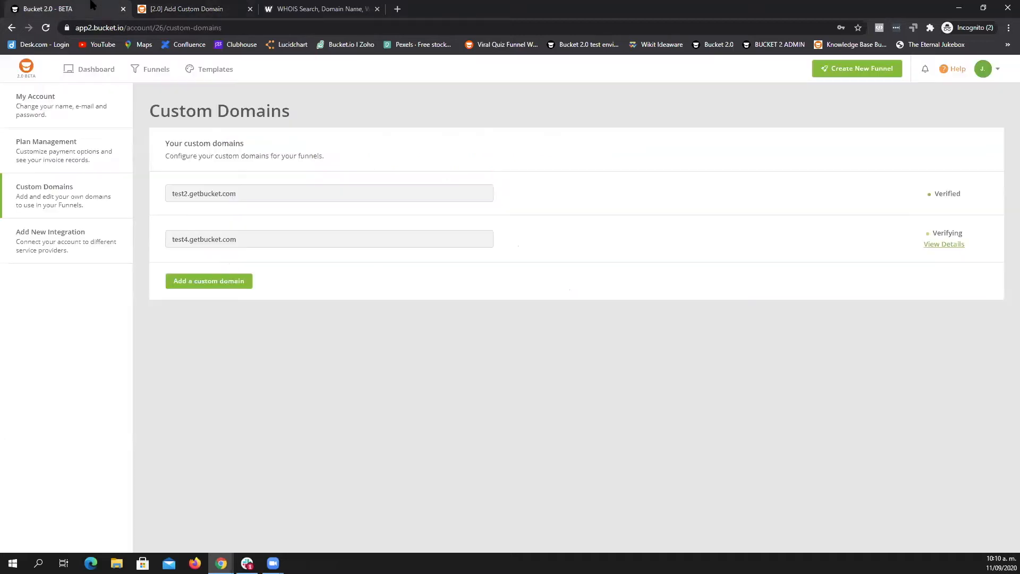
Step: Check the verification status of test4.getbucket.com in the custom domains list against the article's failure reasons
click(94, 6)
click(210, 8)
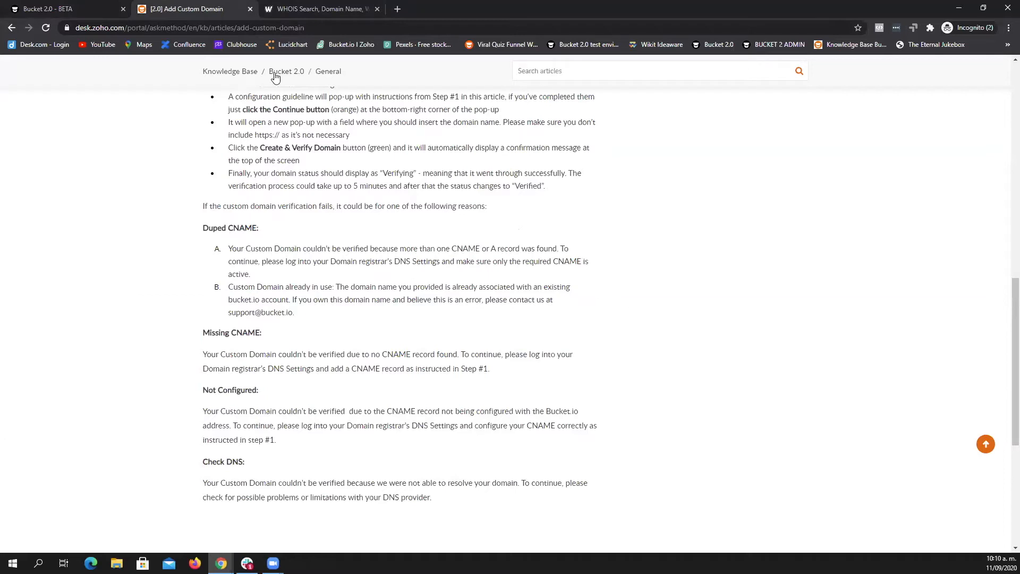
click(56, 9)
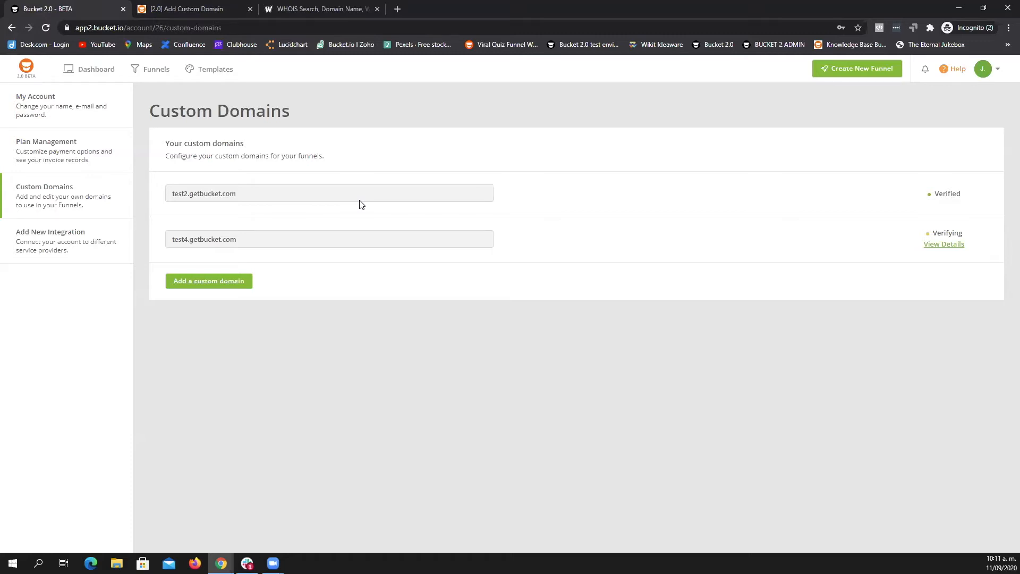
Step: Look up test4.getbucket.com on who.is and open its DNS records
click(314, 9)
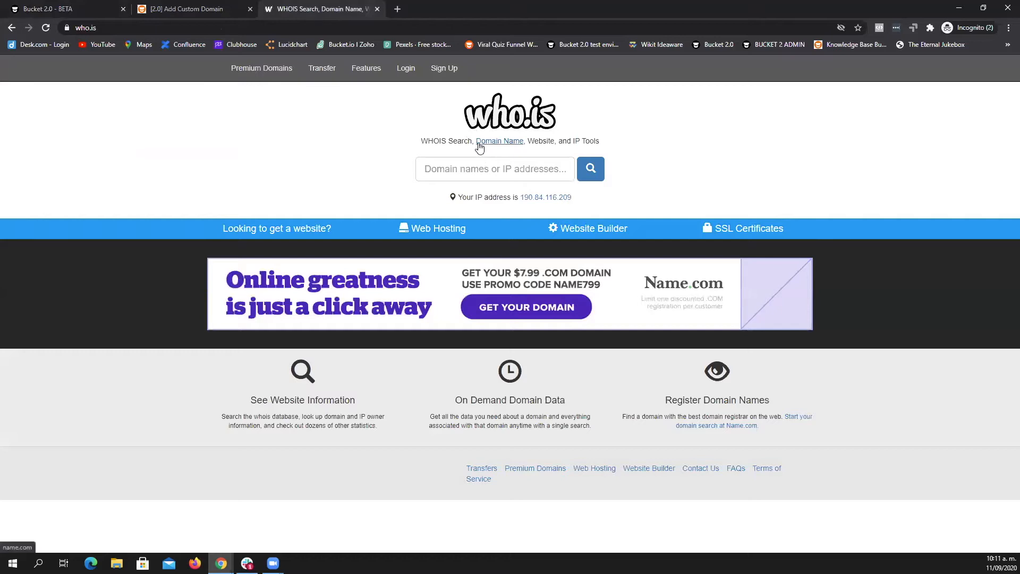
click(204, 9)
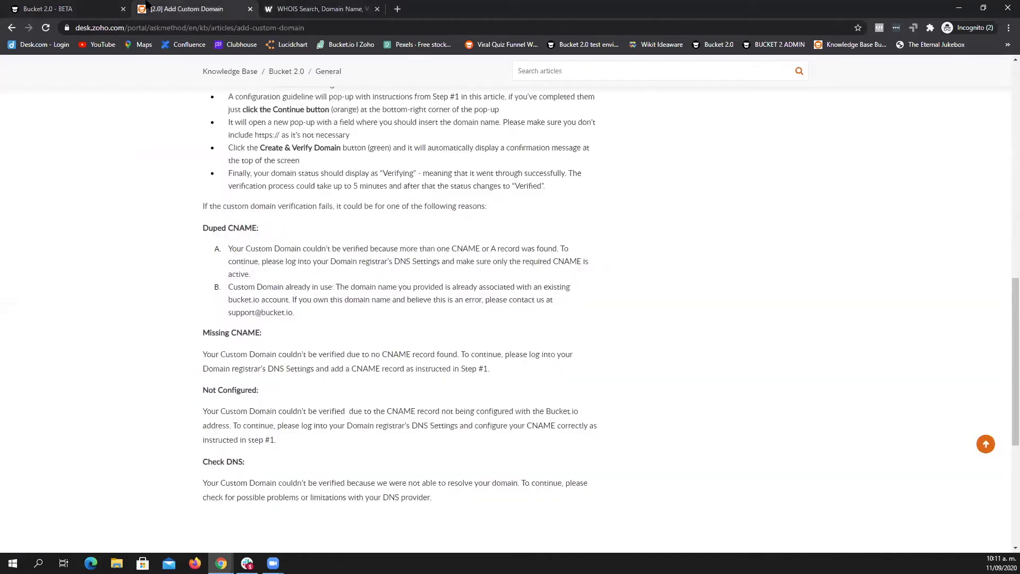
click(97, 11)
drag(250, 247, 185, 240)
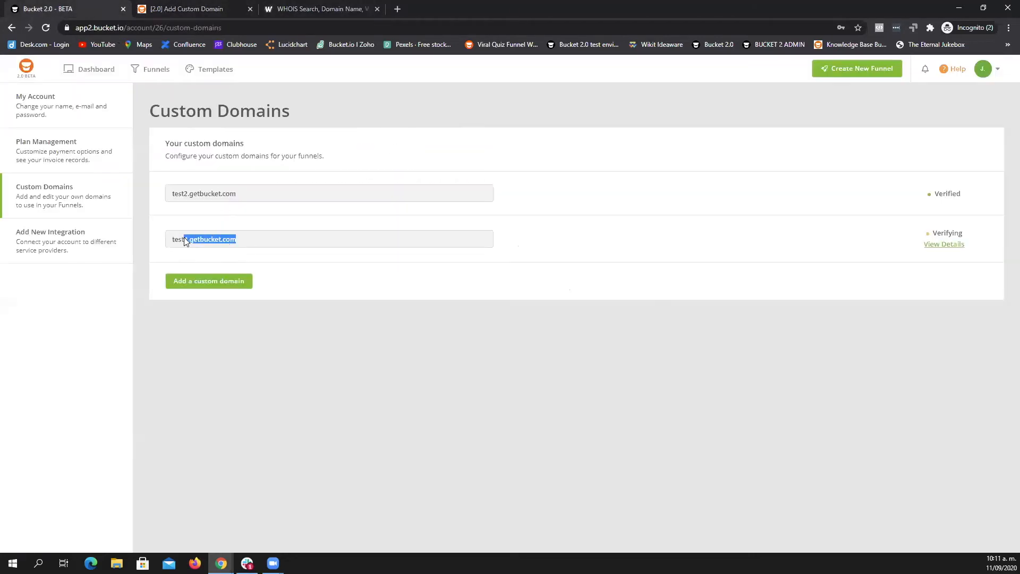
click(355, 9)
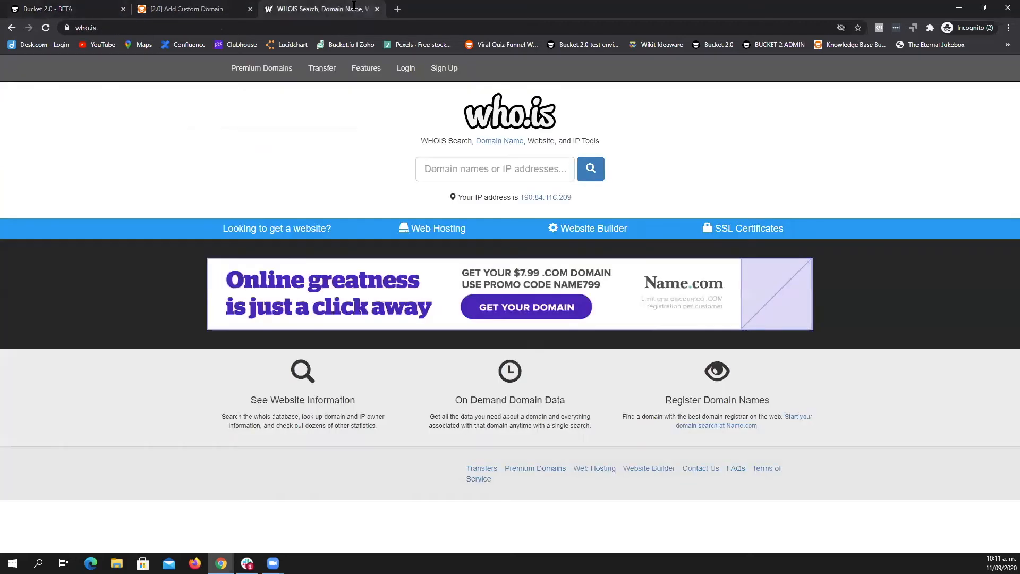
click(490, 169)
text(test4.getbucket.com)
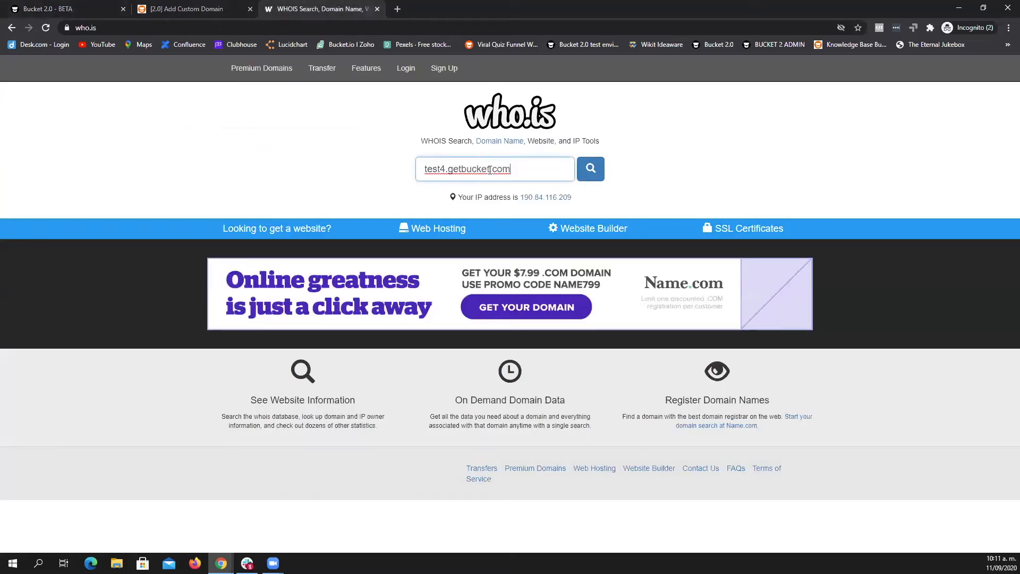
click(593, 173)
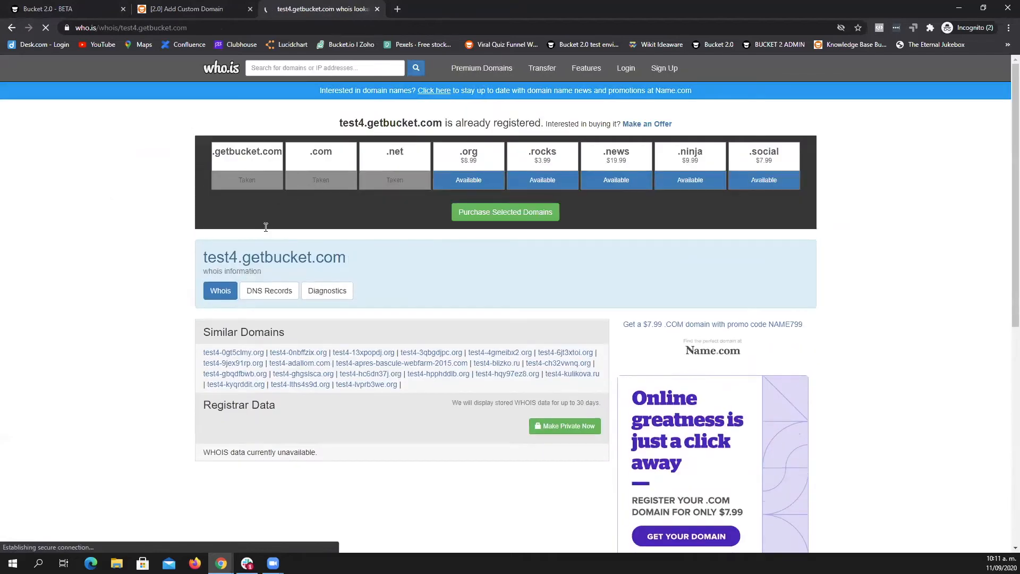
click(265, 293)
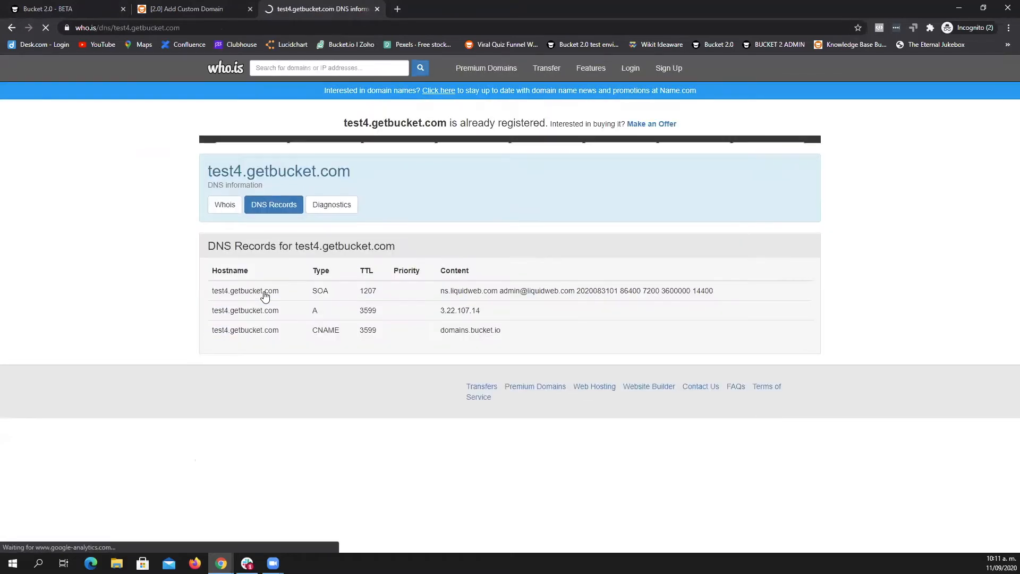
Step: Examine the CNAME entry in the DNS records, checking the hostname, record type and target
drag(211, 423, 319, 418)
click(322, 416)
double_click(325, 417)
drag(533, 428, 425, 419)
click(220, 415)
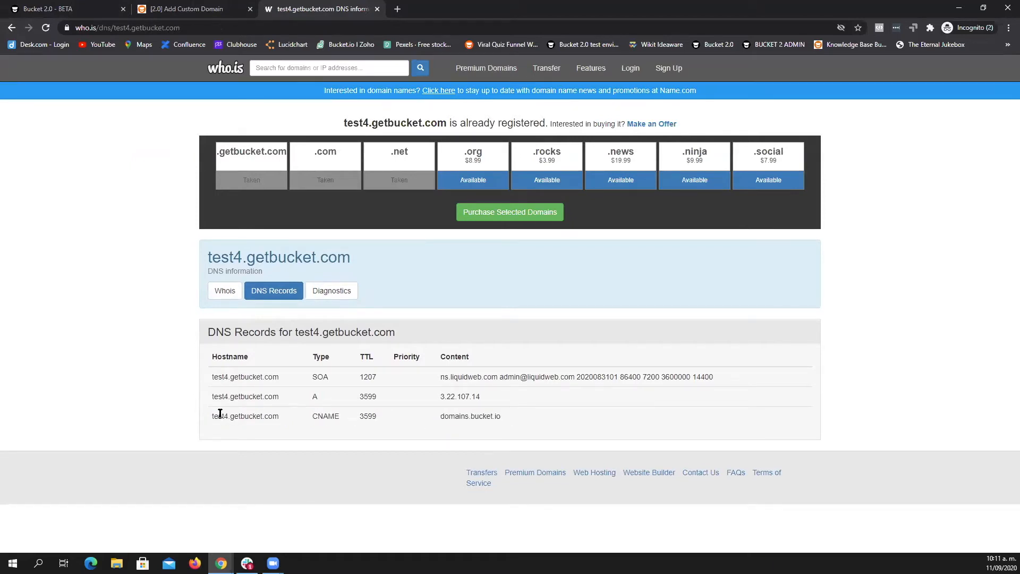
drag(216, 417, 517, 426)
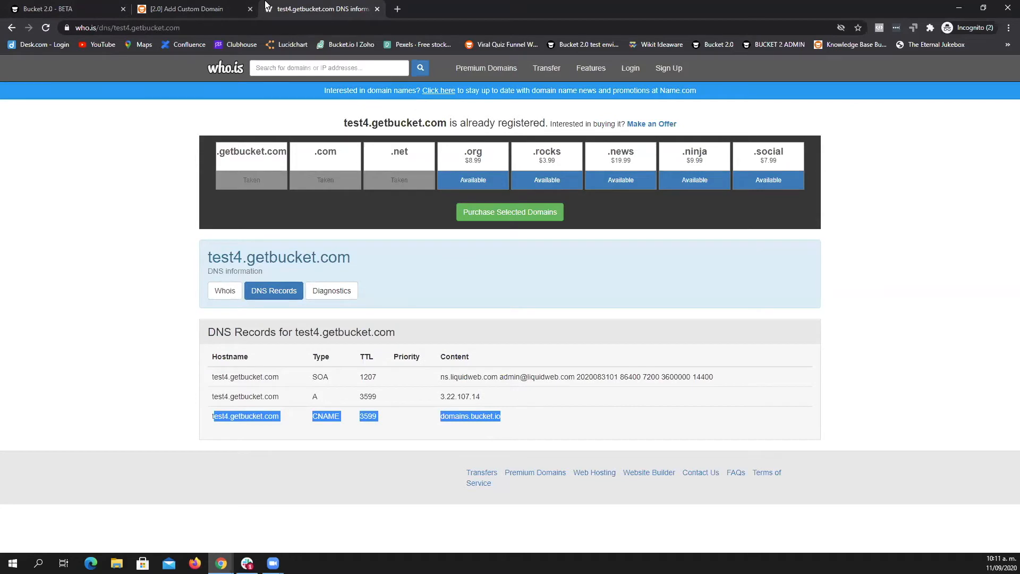
Step: Return to Bucket.io, reload the Custom Domains page and check the verification status of test4.getbucket.com
click(98, 3)
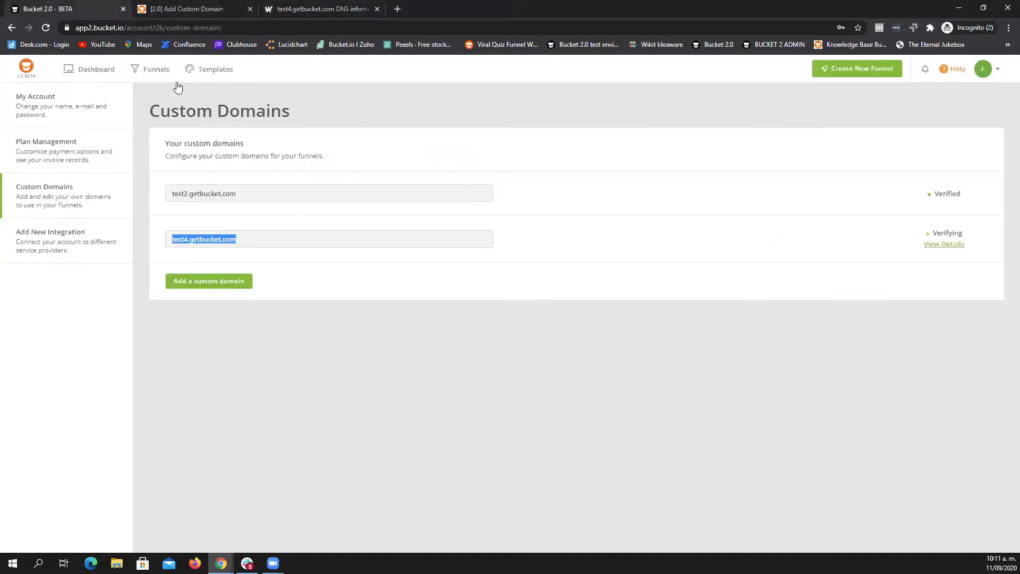
click(43, 31)
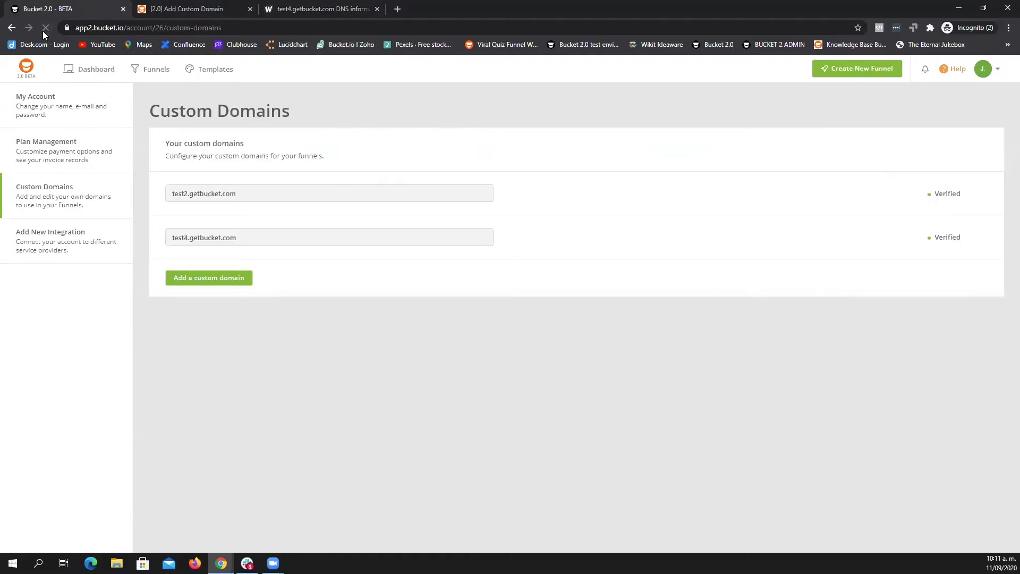
double_click(953, 237)
drag(250, 240, 171, 241)
key(alt+Tab)
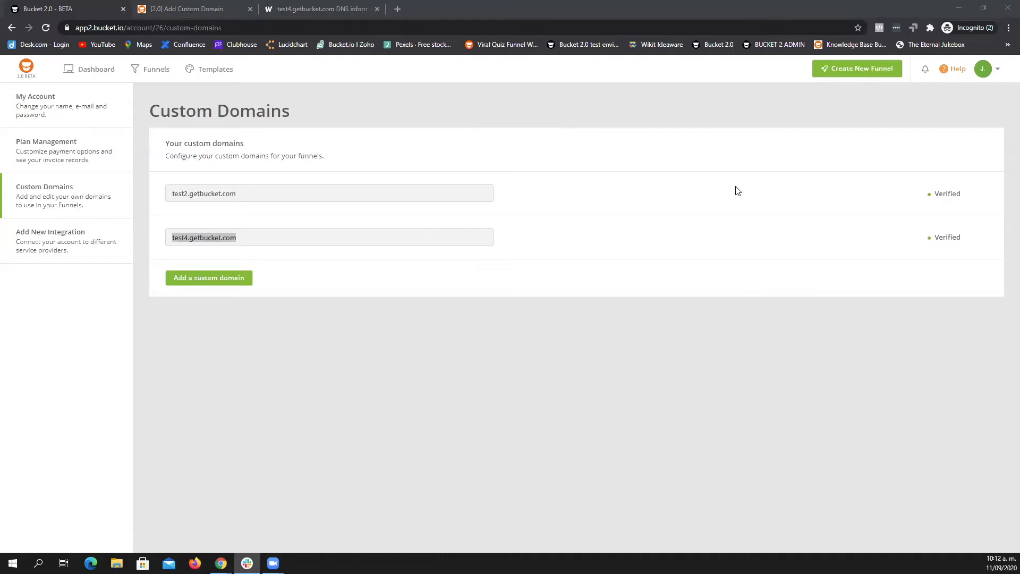
Step: Compare the test2.getbucket.com and test4.getbucket.com entries in the custom domains list
click(250, 236)
drag(234, 240, 175, 239)
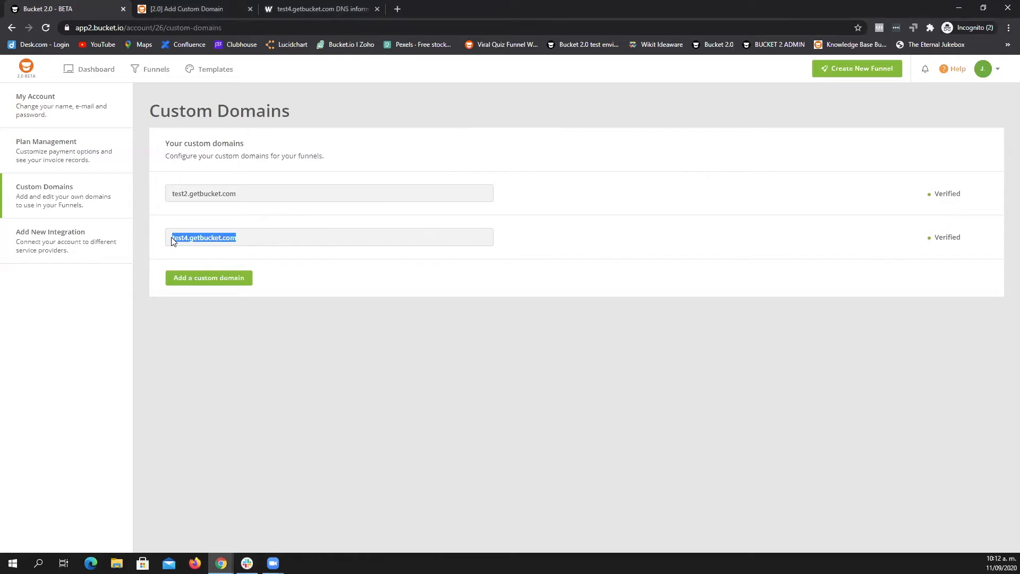
click(251, 241)
drag(255, 237, 223, 238)
click(170, 240)
double_click(173, 242)
click(238, 239)
drag(232, 241, 169, 237)
drag(256, 195, 186, 192)
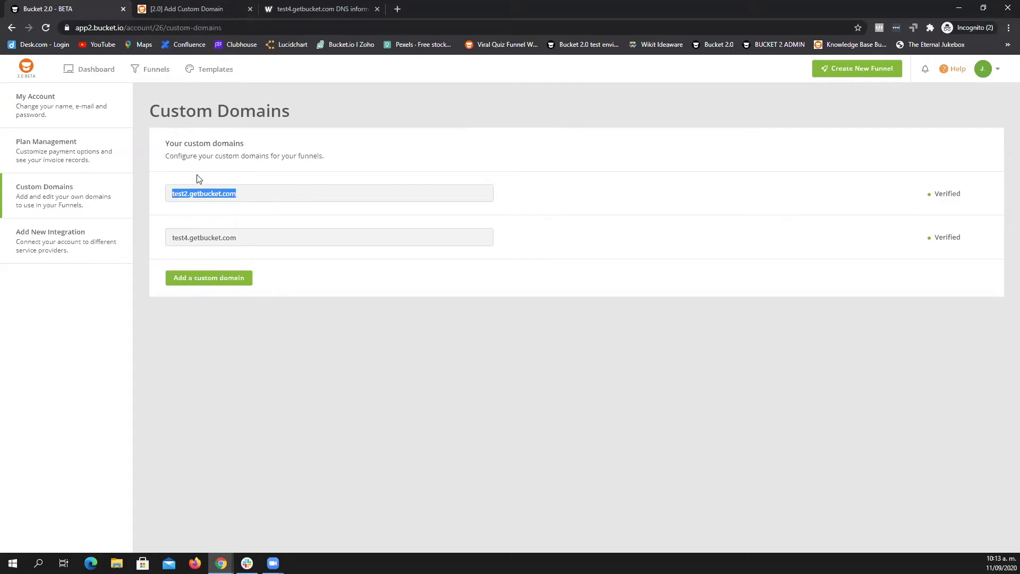
drag(227, 242, 170, 240)
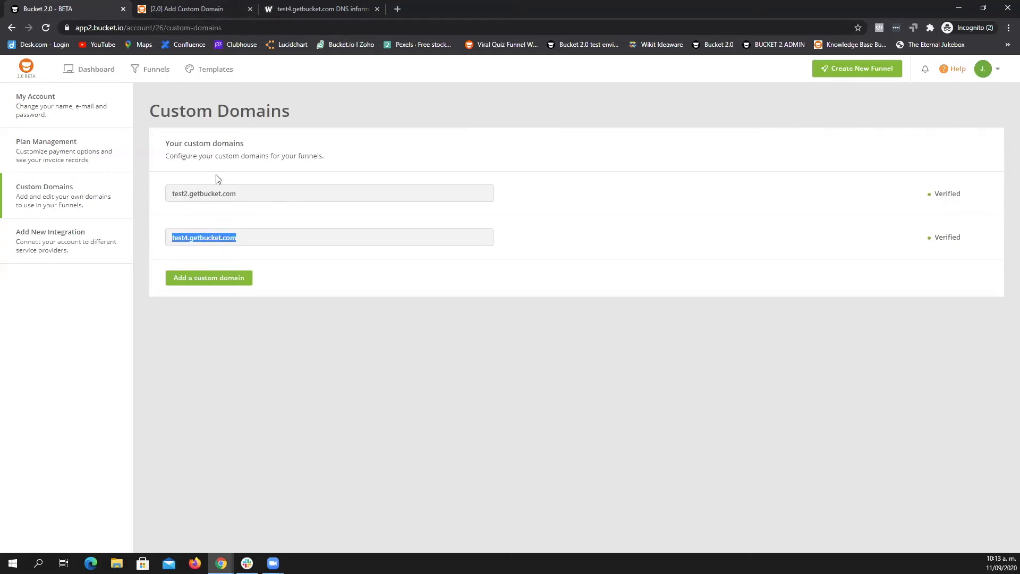
click(263, 242)
Step: Create a new funnel from the first Landing Page to Instant Webinar template after previewing it
click(213, 71)
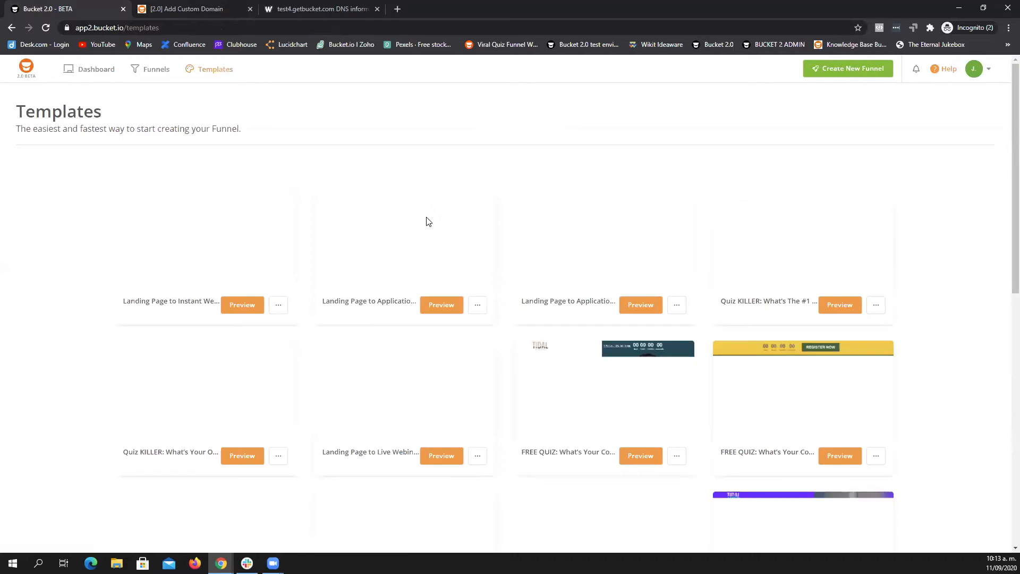
click(240, 306)
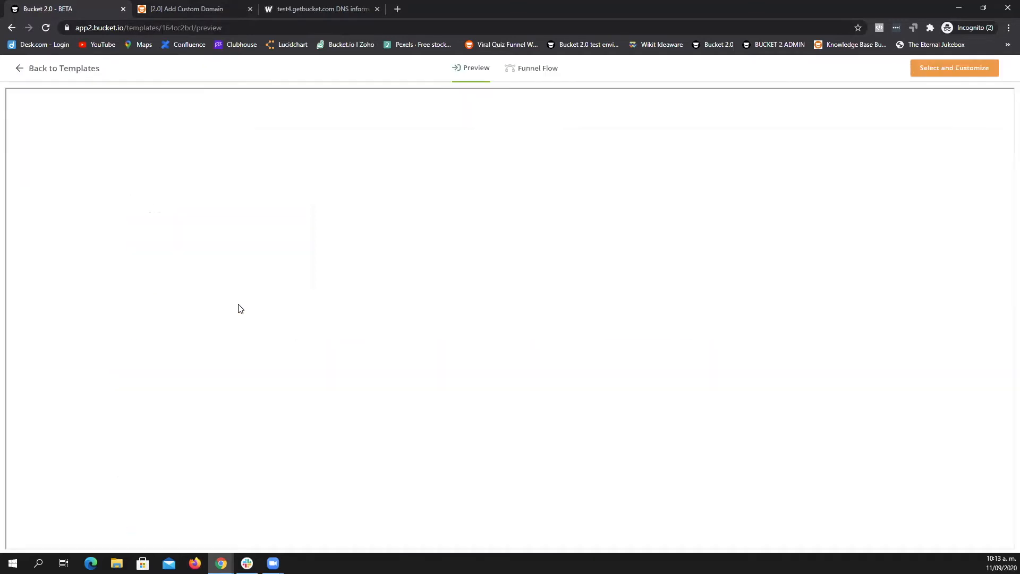
click(954, 69)
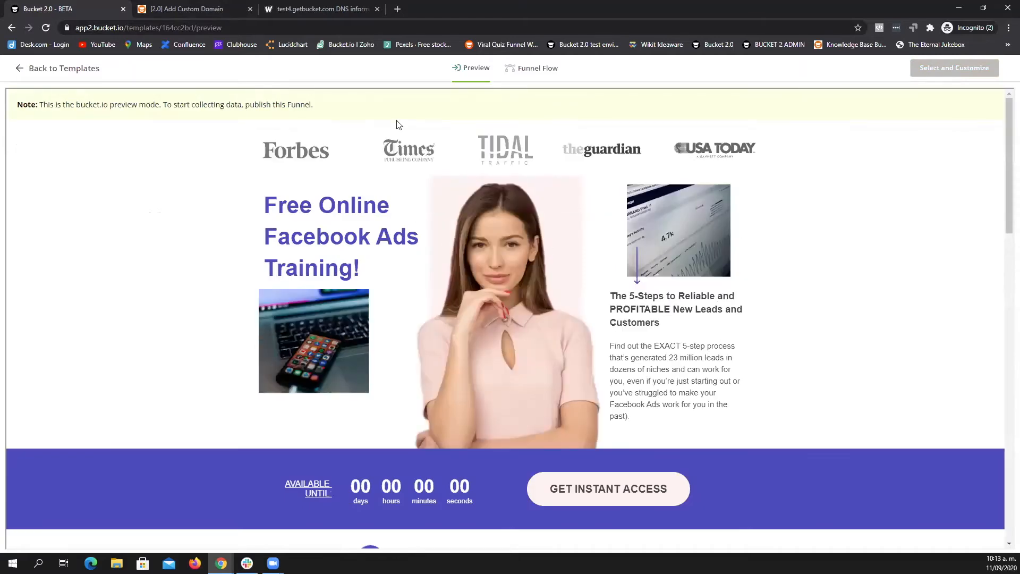
click(975, 76)
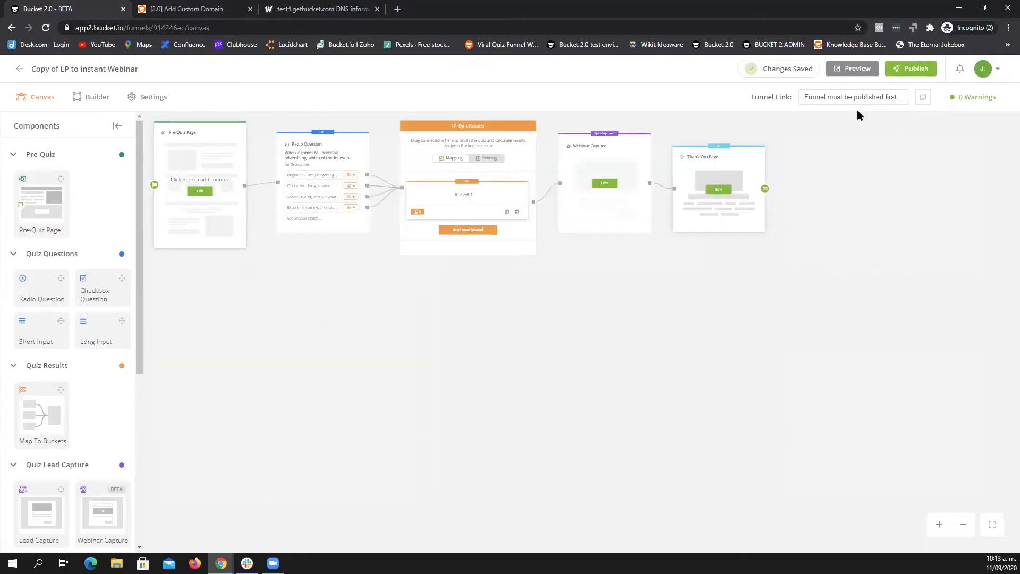
Step: Publish the funnel on the custom domain test2.getbucket.com
click(908, 70)
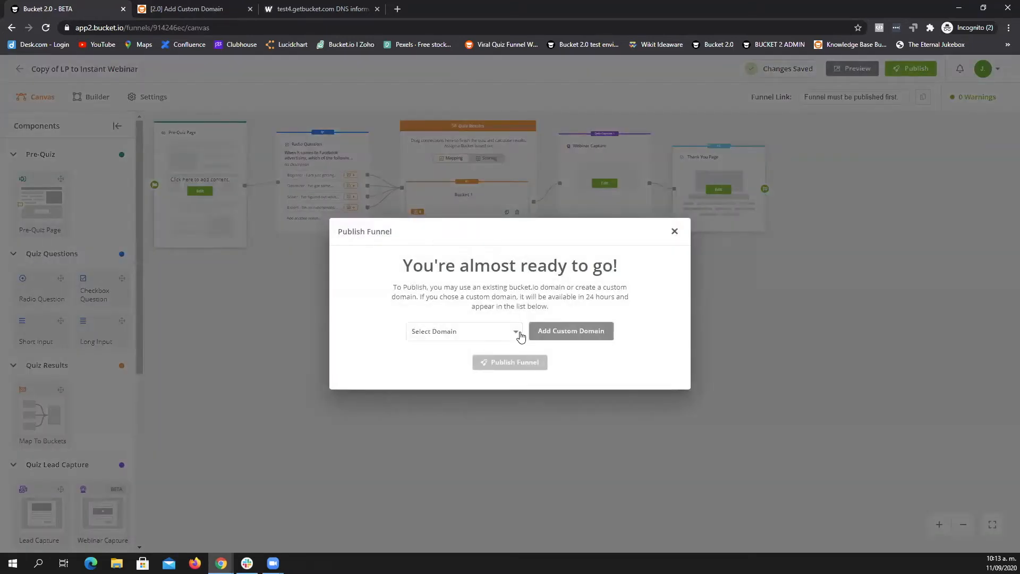
click(519, 333)
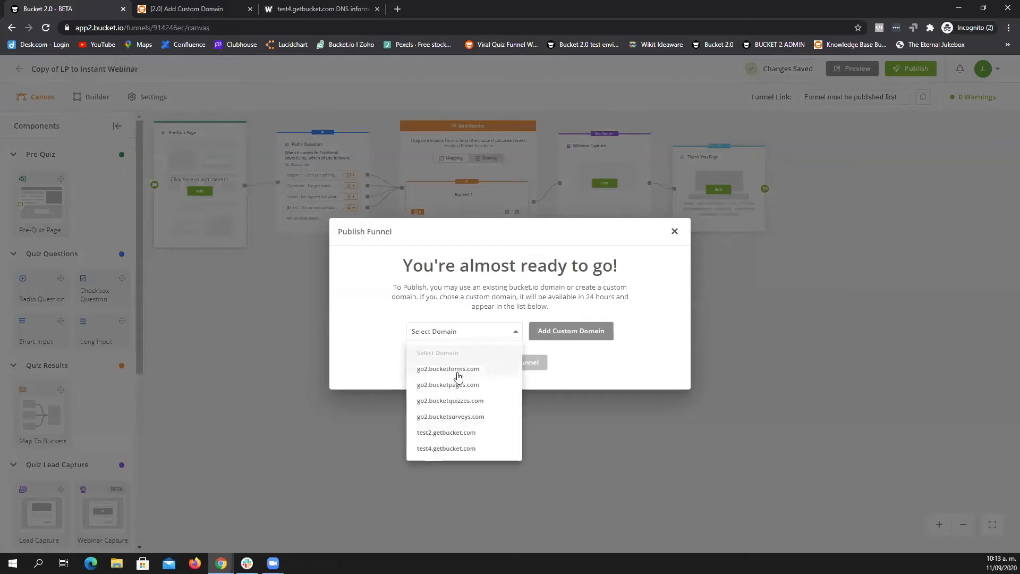
click(447, 437)
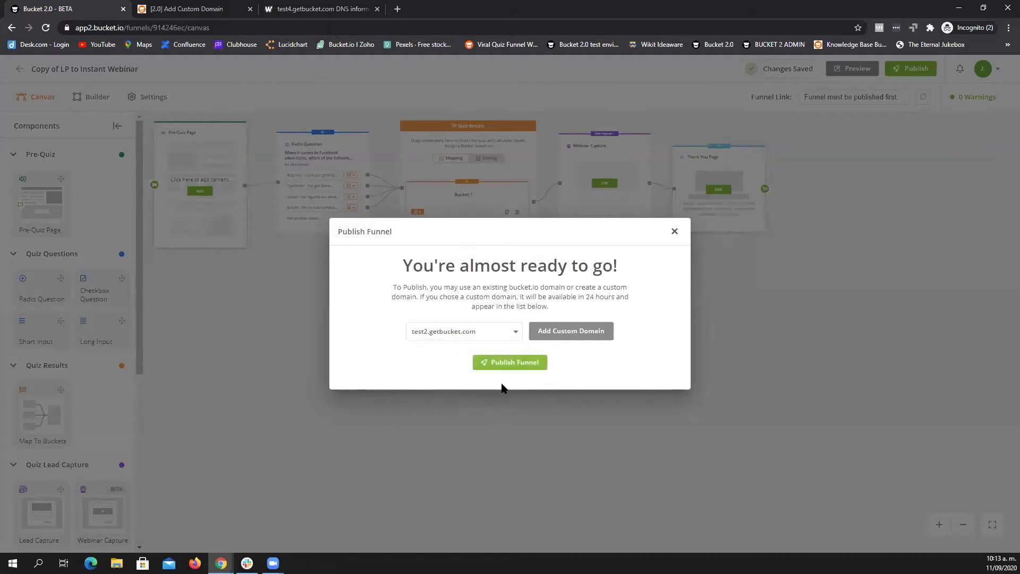
click(514, 364)
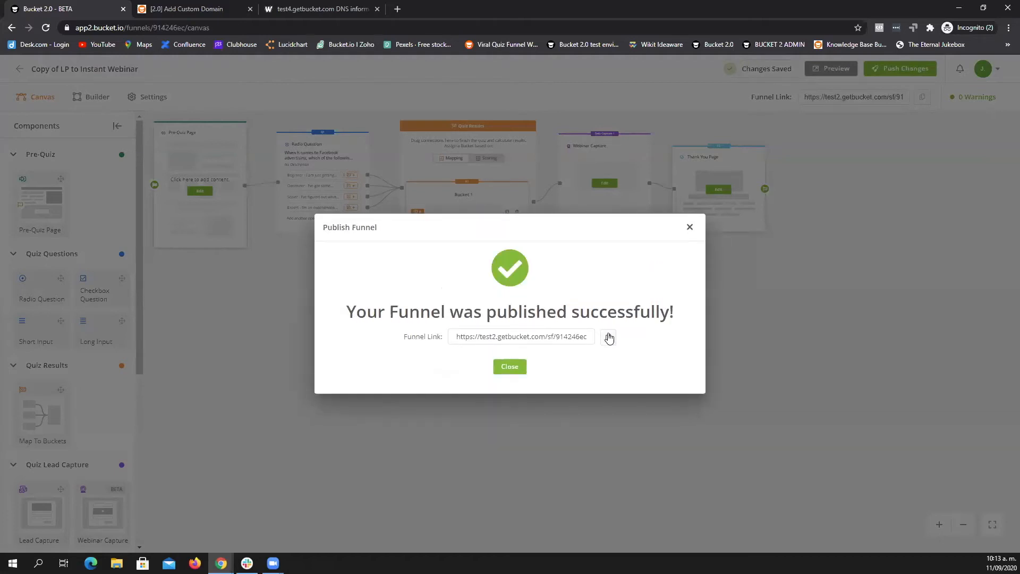
Step: Examine the published funnel's link, focusing on the custom domain part of the address
drag(467, 336, 591, 344)
click(553, 336)
click(509, 335)
drag(480, 336, 545, 341)
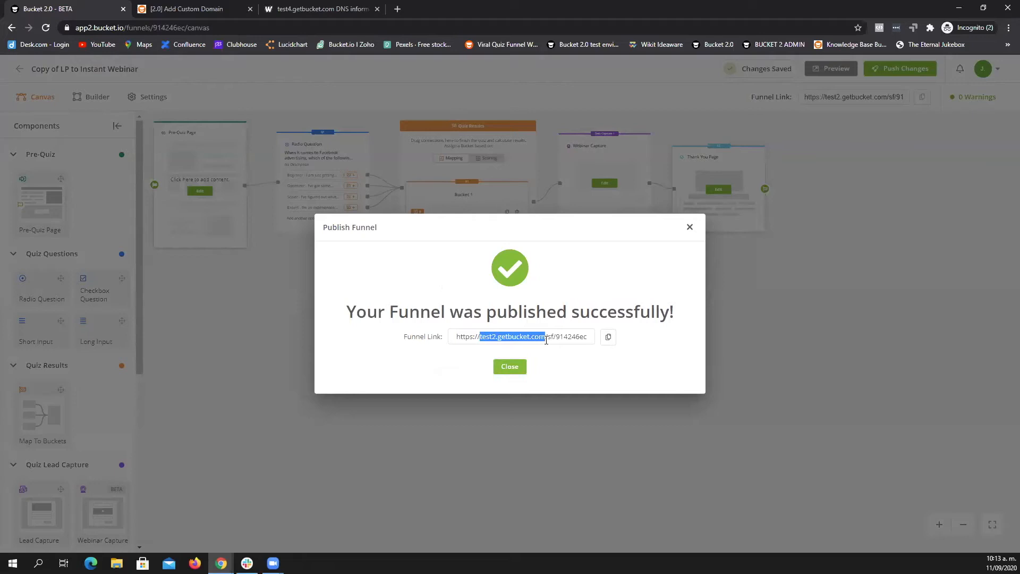
click(563, 328)
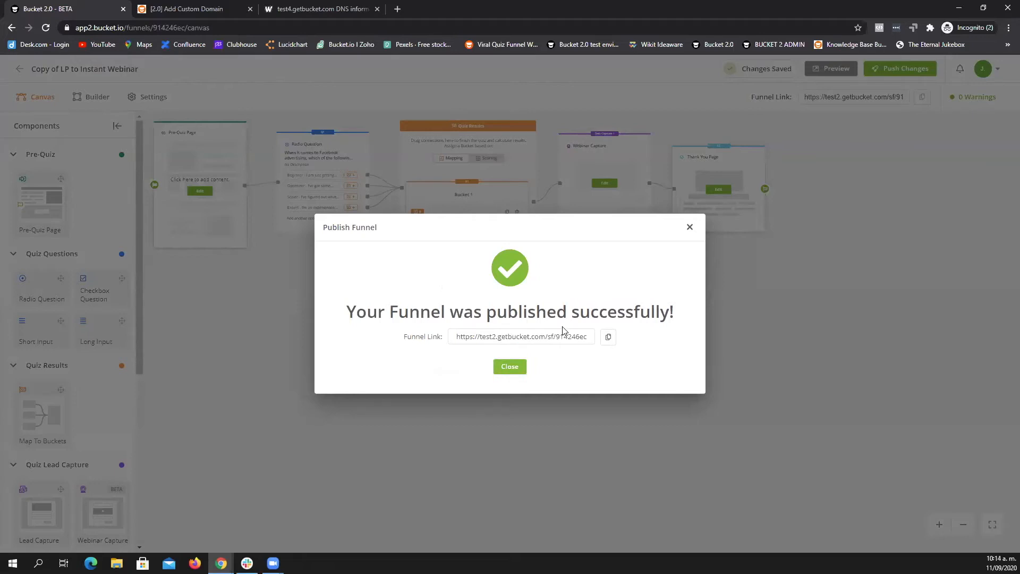
Step: Review the Add Custom Domain article from its failure reasons back up to its introduction
click(195, 10)
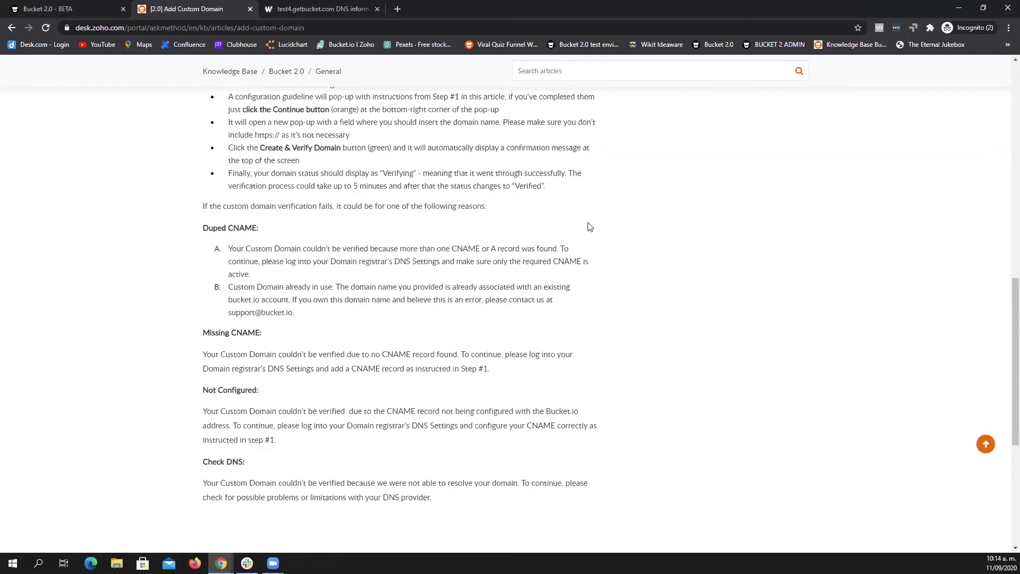
scroll(589, 227, up, 10)
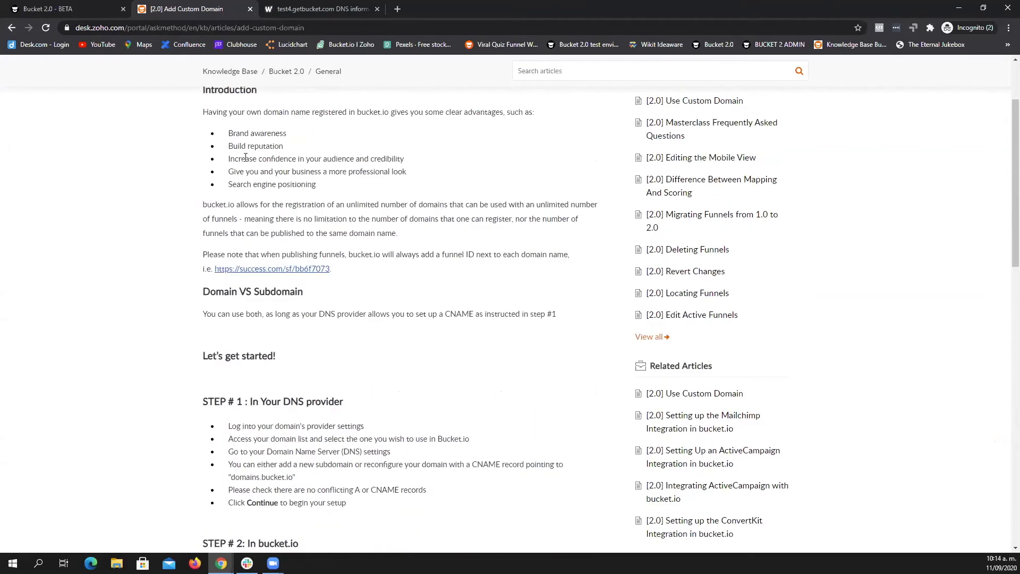
scroll(228, 153, up, 2)
click(333, 121)
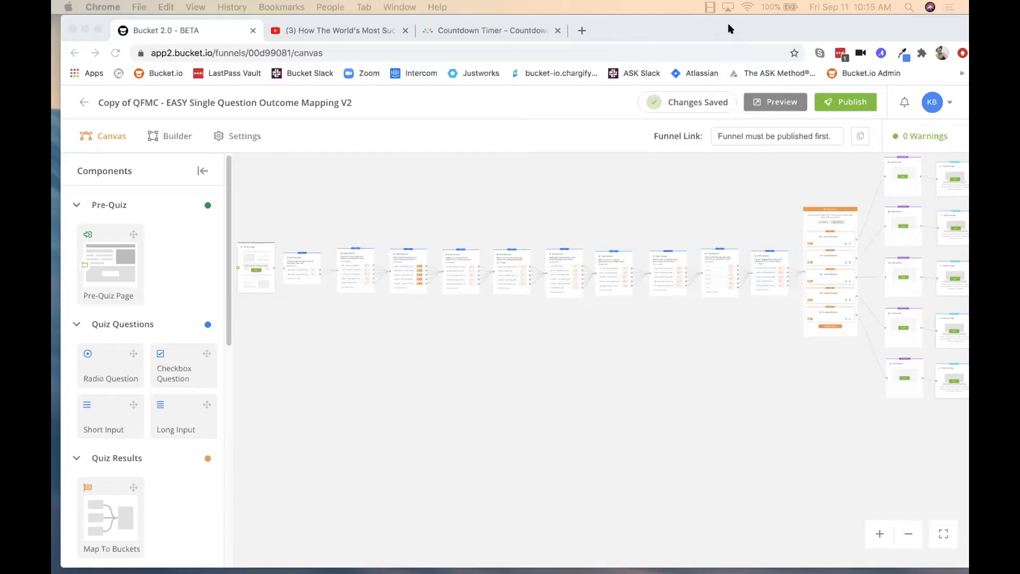
Step: Examine the available funnel components on the canvas, from Pre-Quiz through Quiz Outcome and Post-Quiz
drag(730, 29, 721, 26)
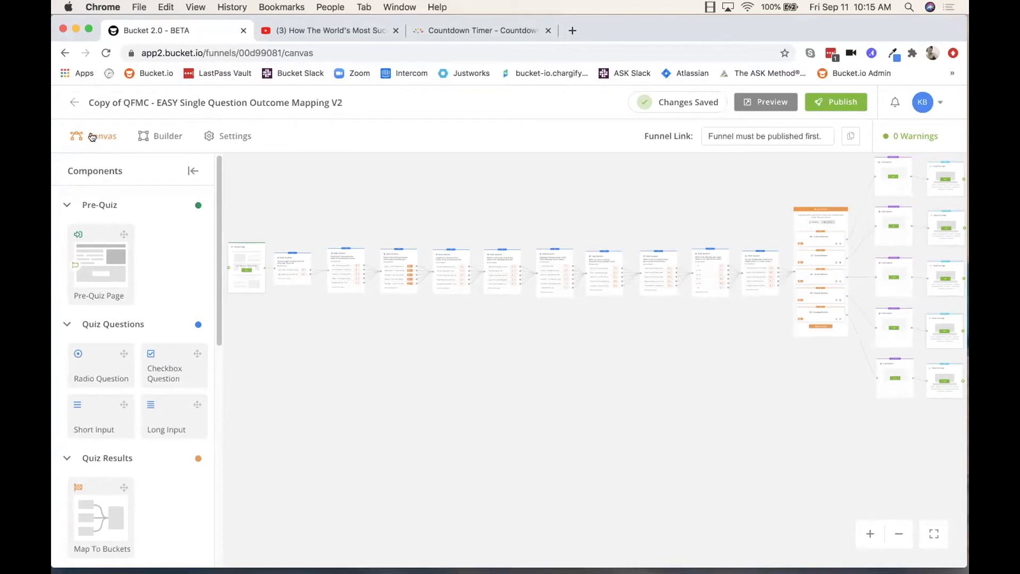
scroll(153, 235, down, 10)
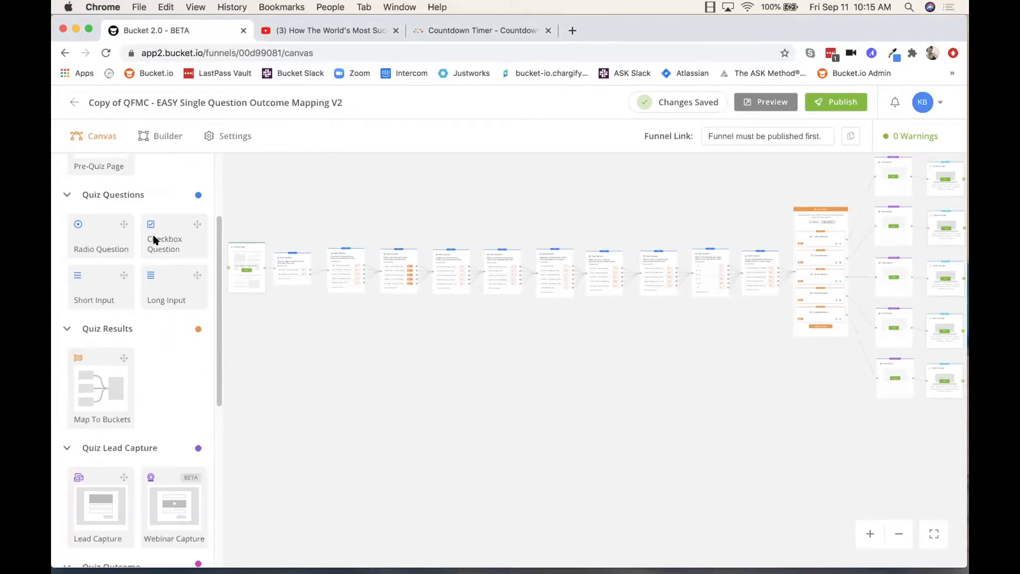
scroll(154, 241, down, 5)
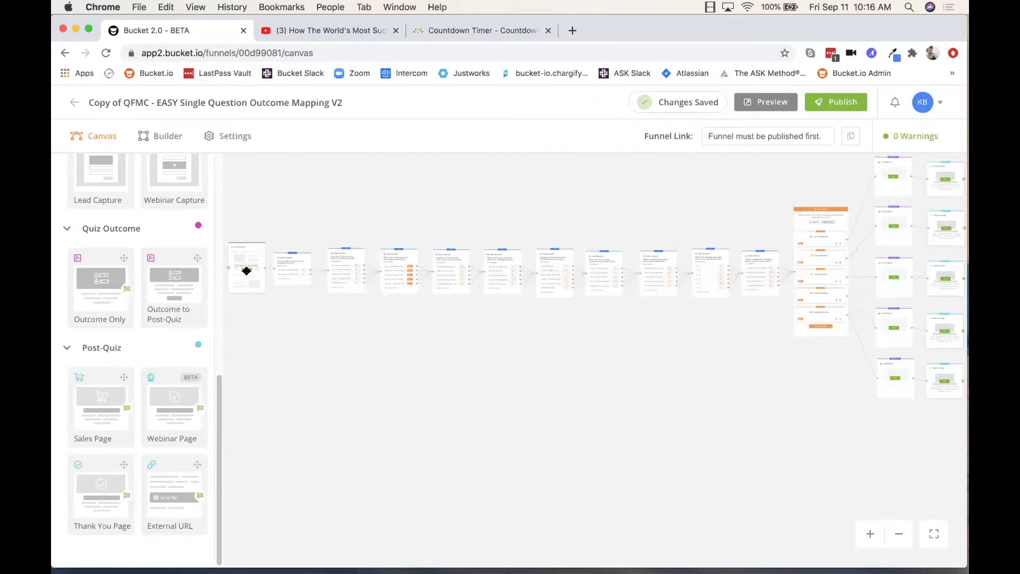
Step: Examine how the Quiz Results buckets connect to their Lead Capture and Thank You pages on the canvas
drag(763, 399, 466, 399)
scroll(396, 399, up, 5)
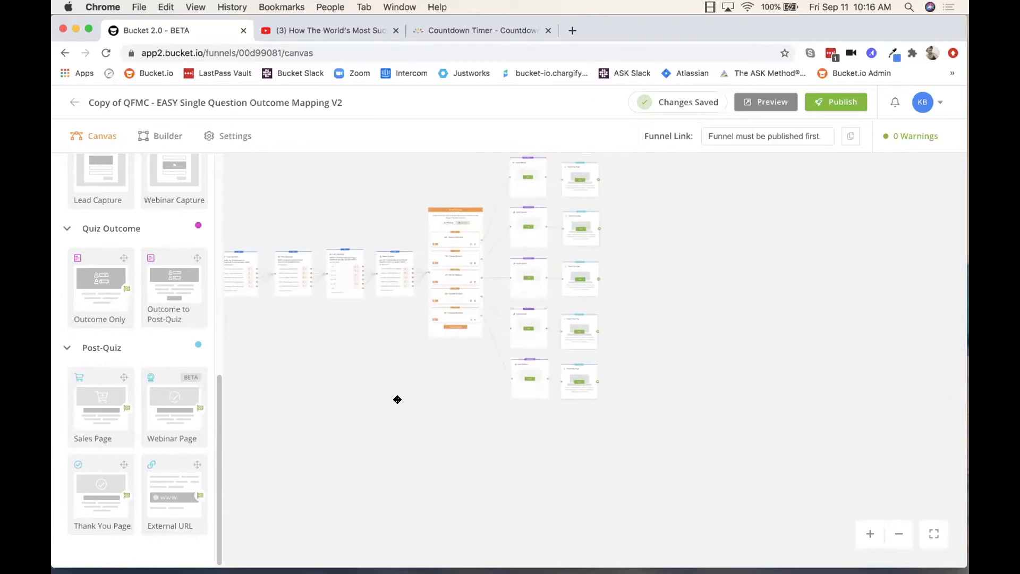
drag(381, 265, 318, 433)
scroll(319, 433, up, 3)
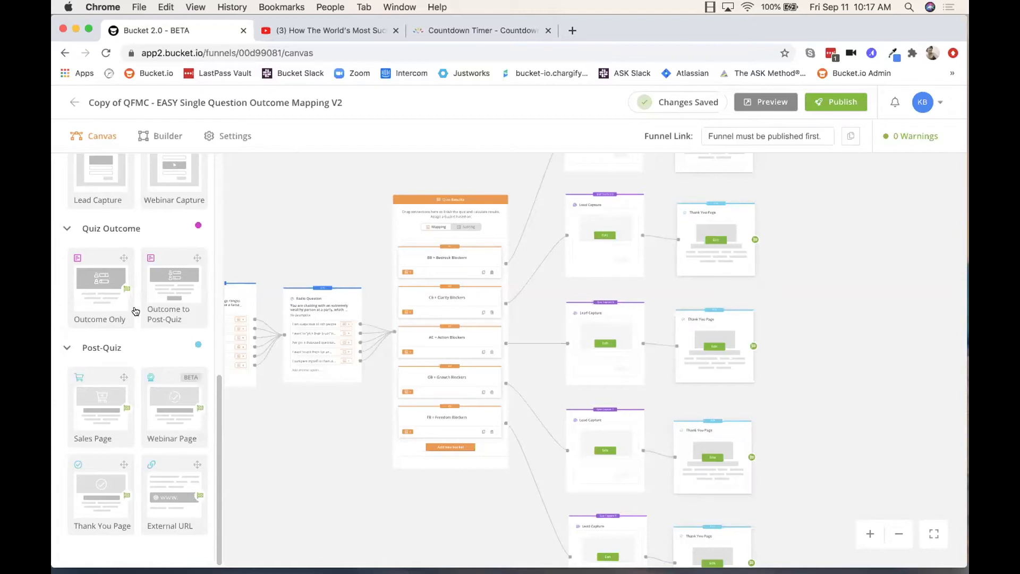
scroll(797, 269, up, 5)
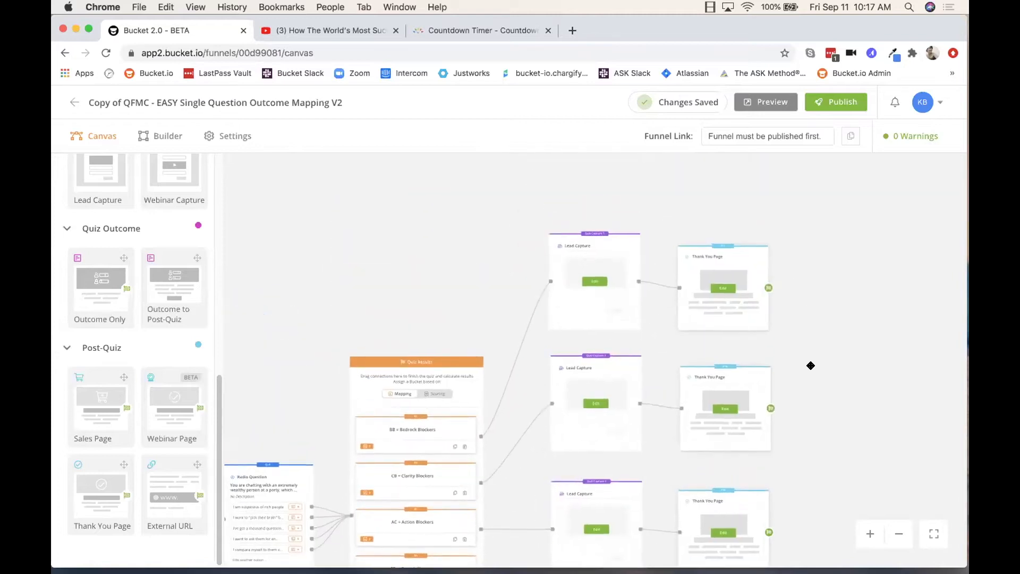
drag(811, 365, 784, 312)
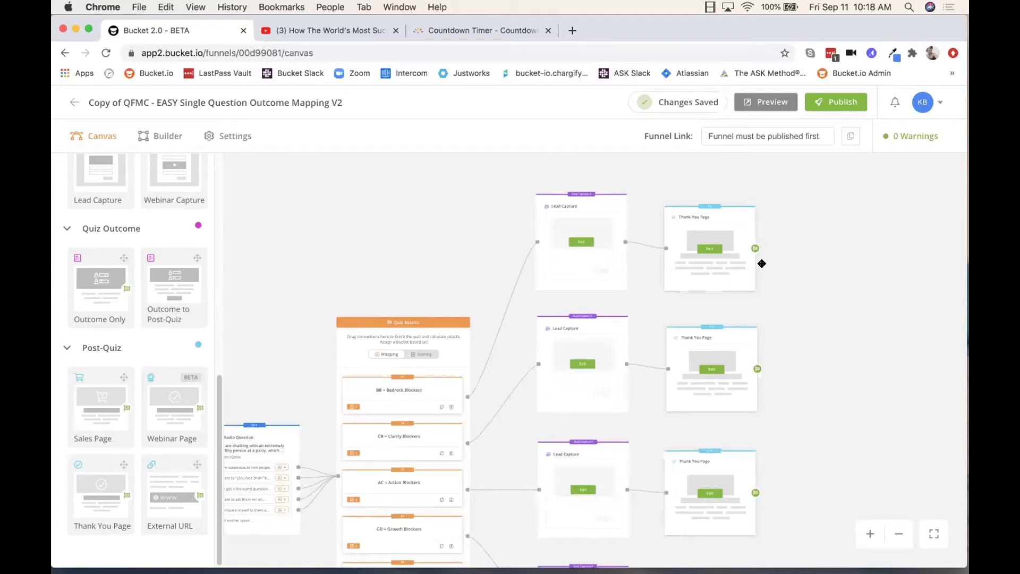
Step: Delete the Thank You Page connected to the first Lead Capture page on the canvas
mouse_move(752, 266)
scroll(754, 293, up, 5)
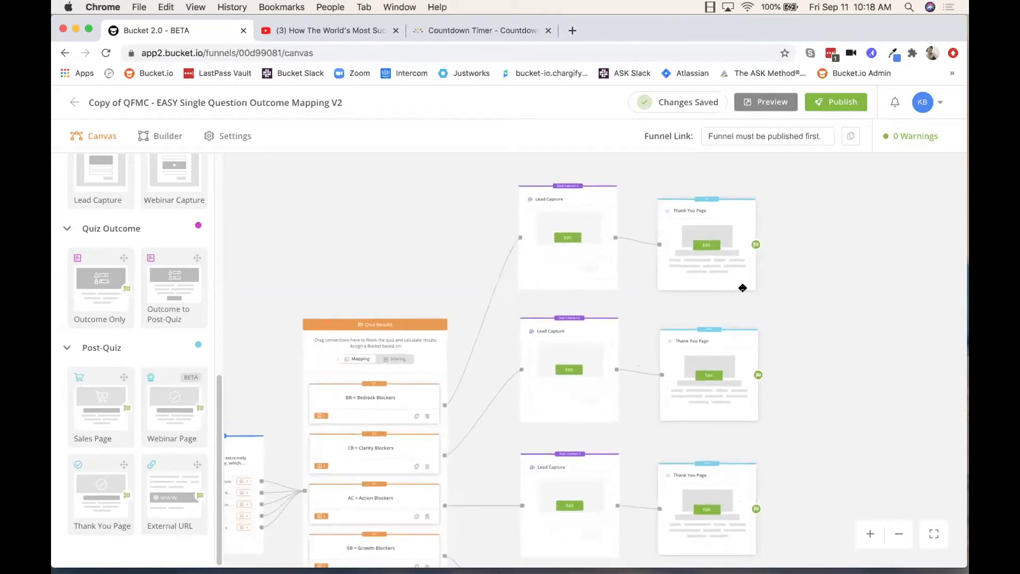
click(742, 279)
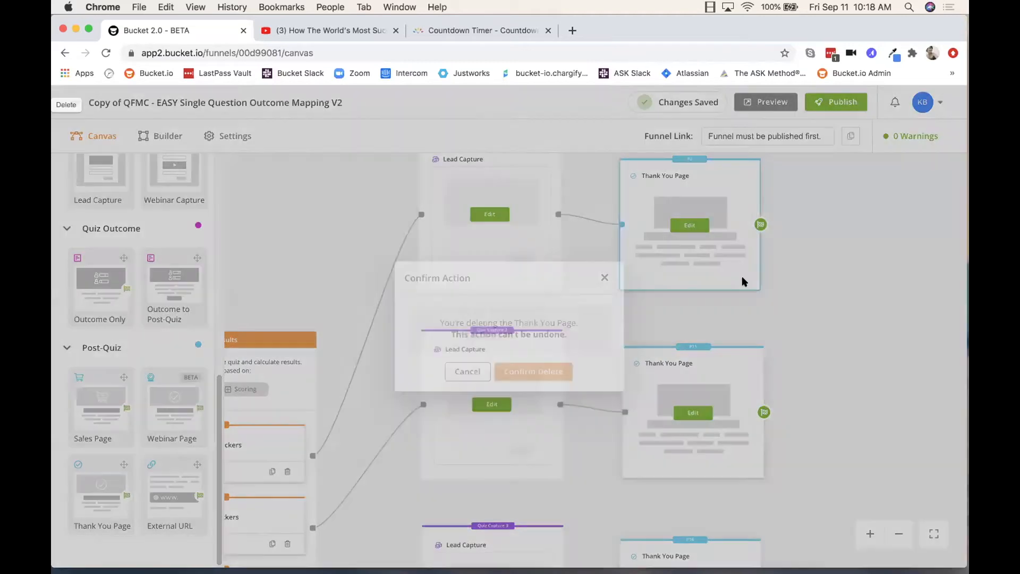
click(551, 371)
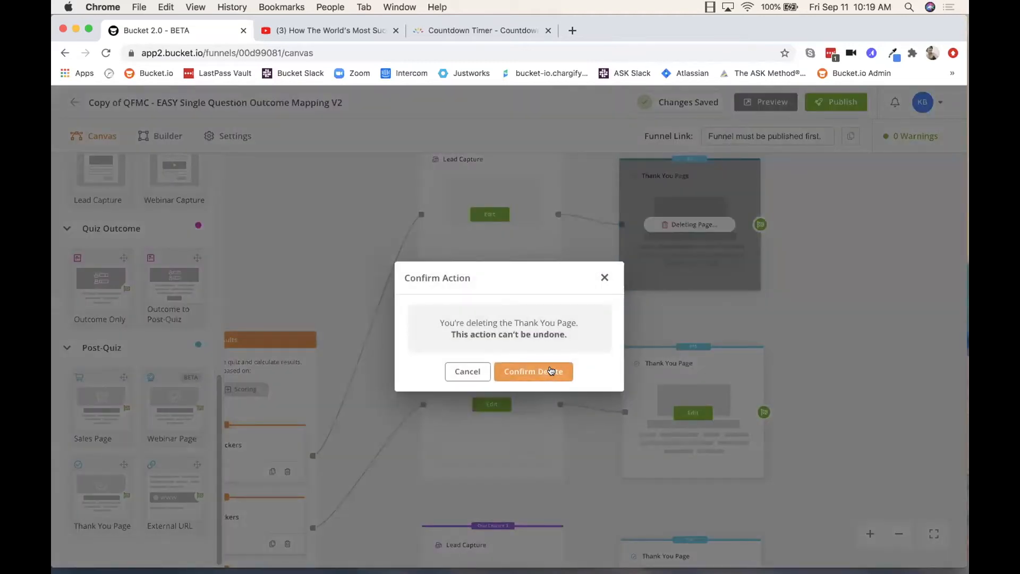
Step: Add an Outcome Only page beside the first Lead Capture page and connect the Lead Capture to it
drag(688, 214, 678, 244)
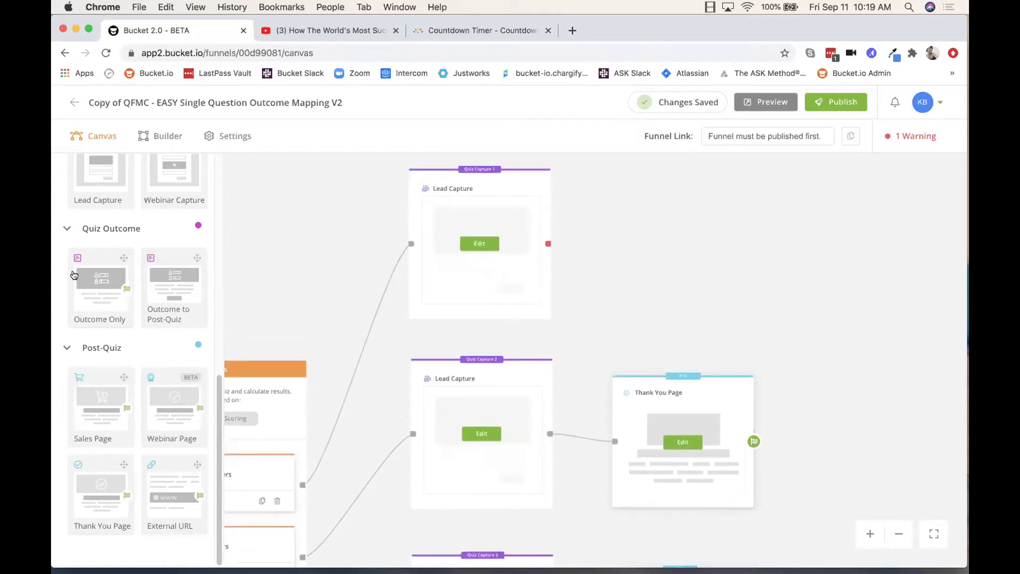
drag(87, 285, 614, 234)
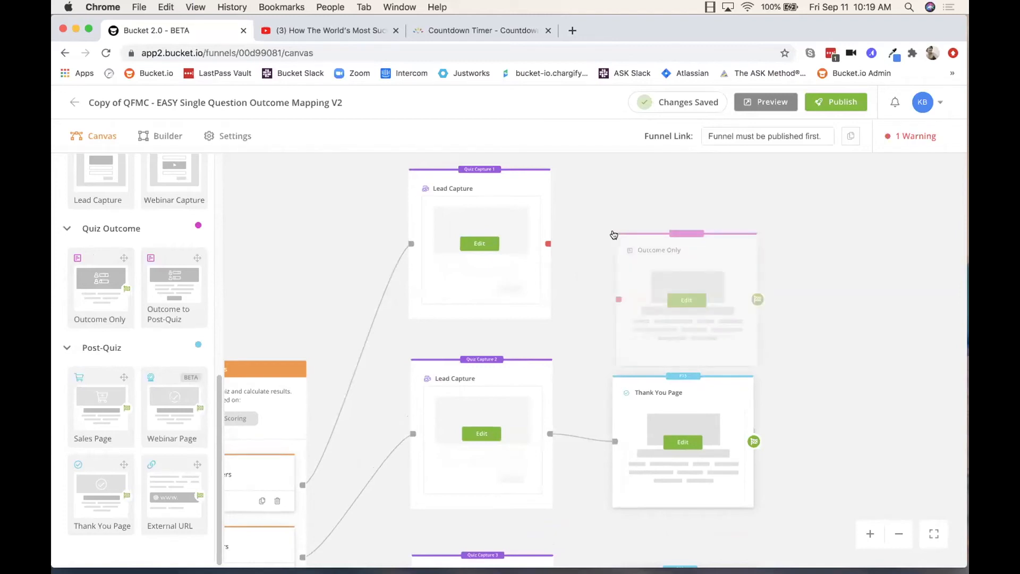
drag(719, 242, 687, 166)
drag(548, 244, 585, 232)
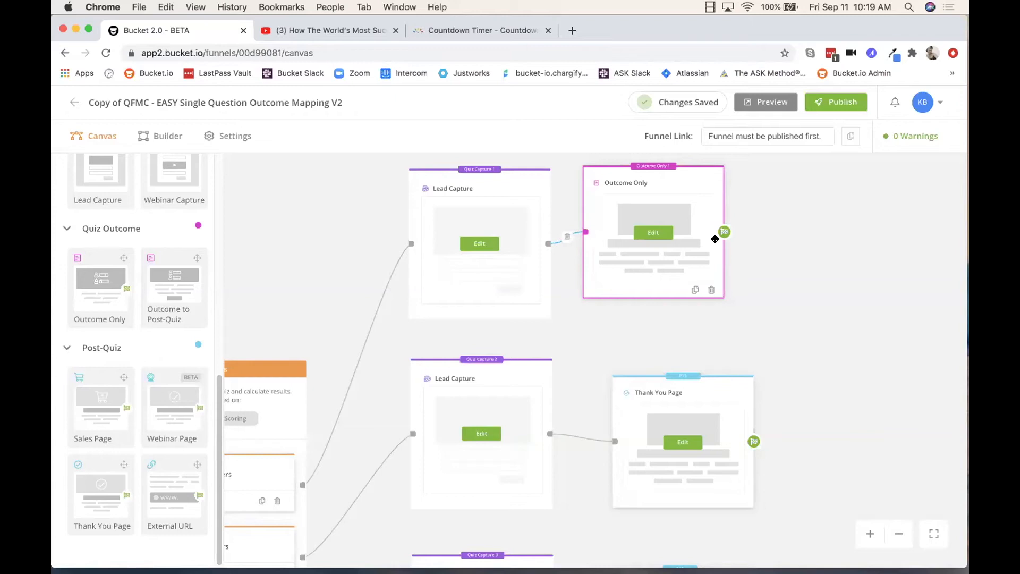
Step: Replace the second Lead Capture's Thank You Page with an Outcome to Post-Quiz page connected to that Lead Capture
drag(808, 371, 784, 234)
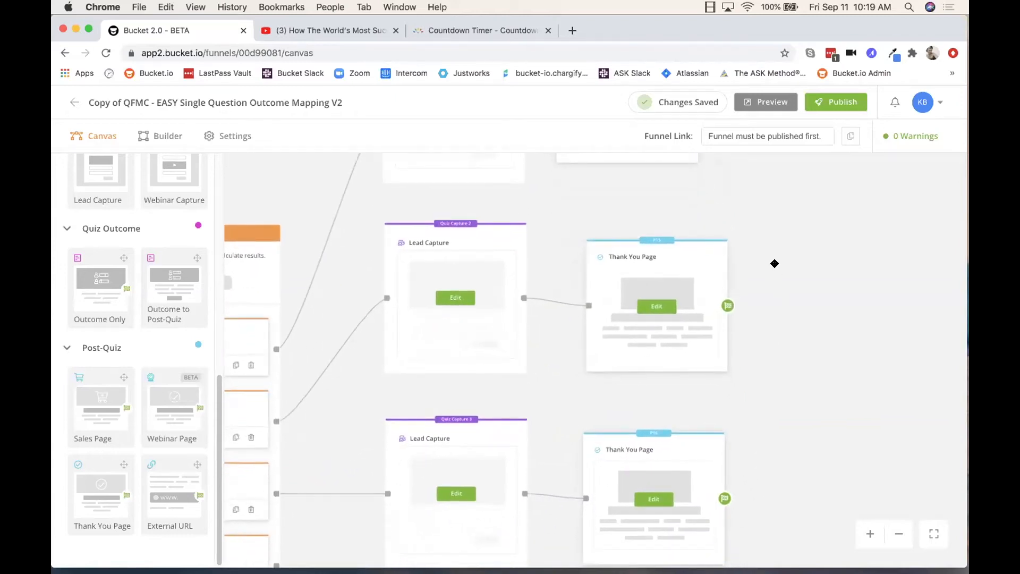
click(713, 365)
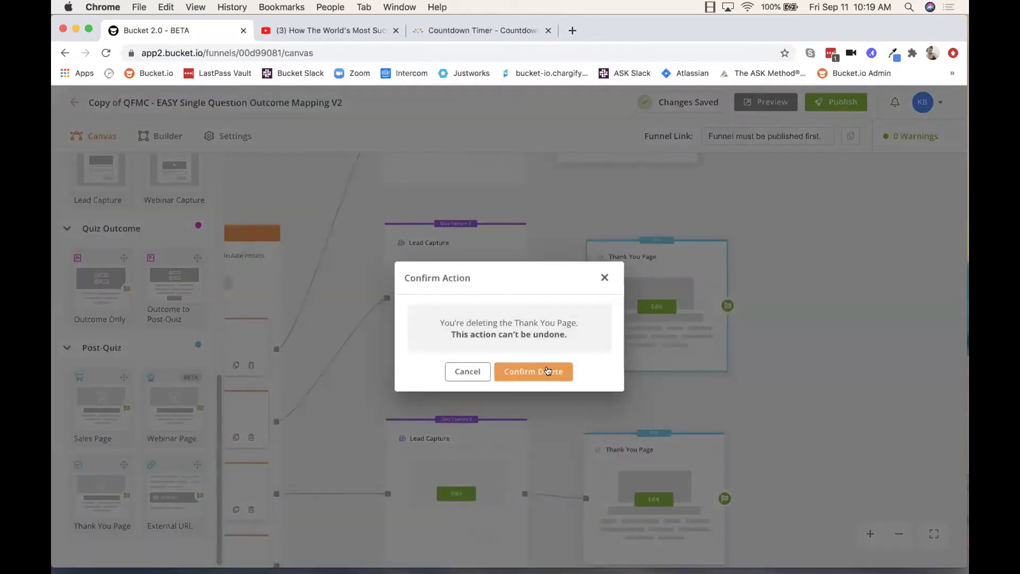
click(548, 368)
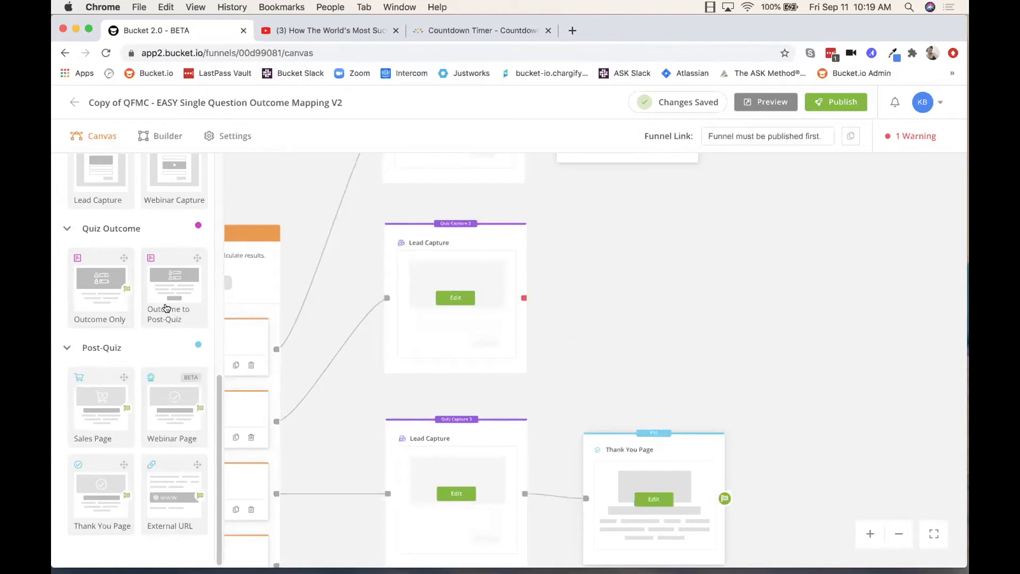
drag(165, 257, 656, 206)
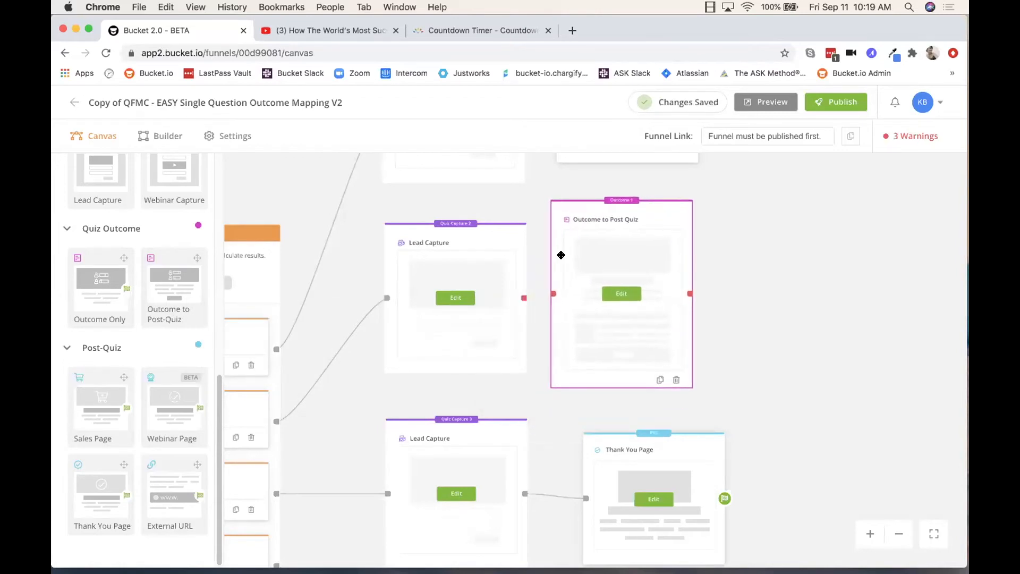
drag(524, 297, 553, 297)
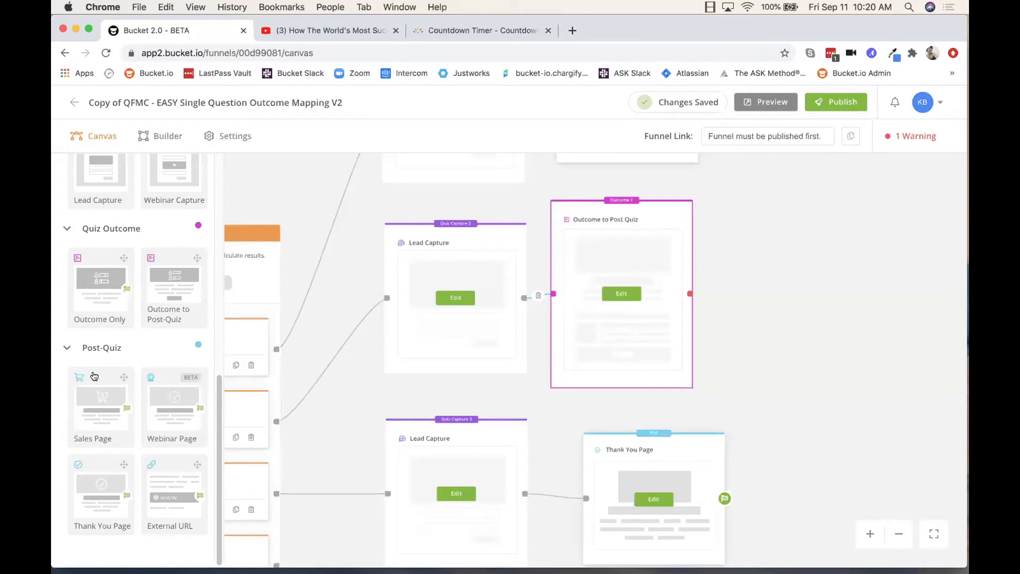
Step: Add a Sales Page beside the Outcome to Post-Quiz page and connect the outcome page to it
drag(98, 377, 765, 239)
drag(862, 244, 818, 189)
drag(690, 293, 724, 273)
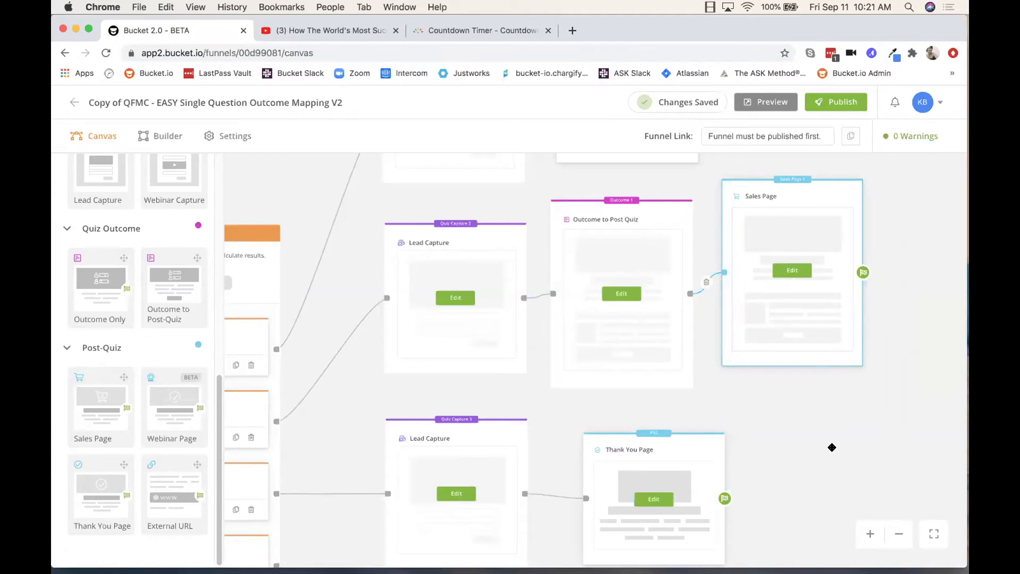
Step: Replace the third Lead Capture's Thank You Page with a Webinar Page connected to that Lead Capture
scroll(812, 407, down, 2)
scroll(812, 408, down, 5)
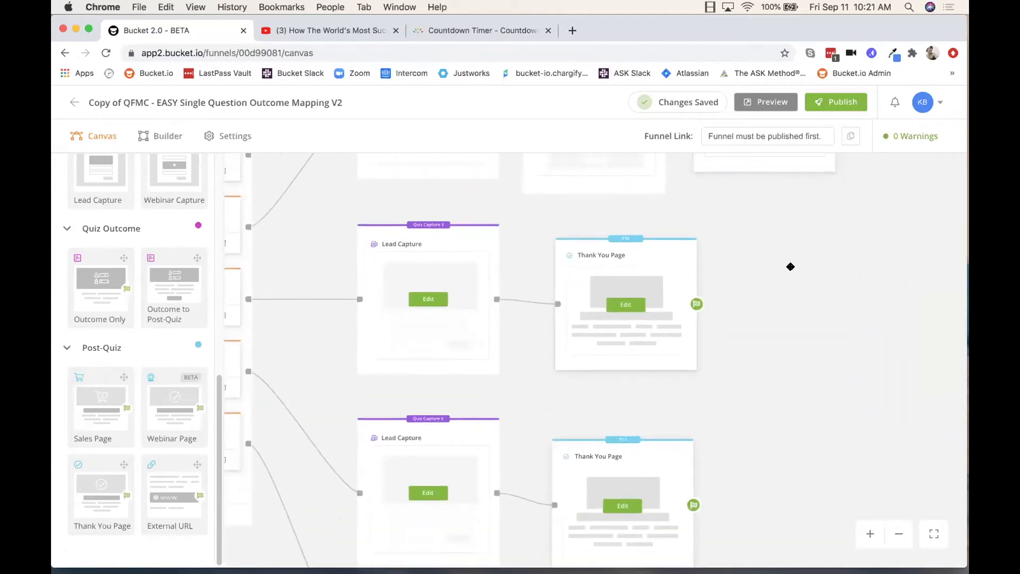
click(682, 327)
click(532, 372)
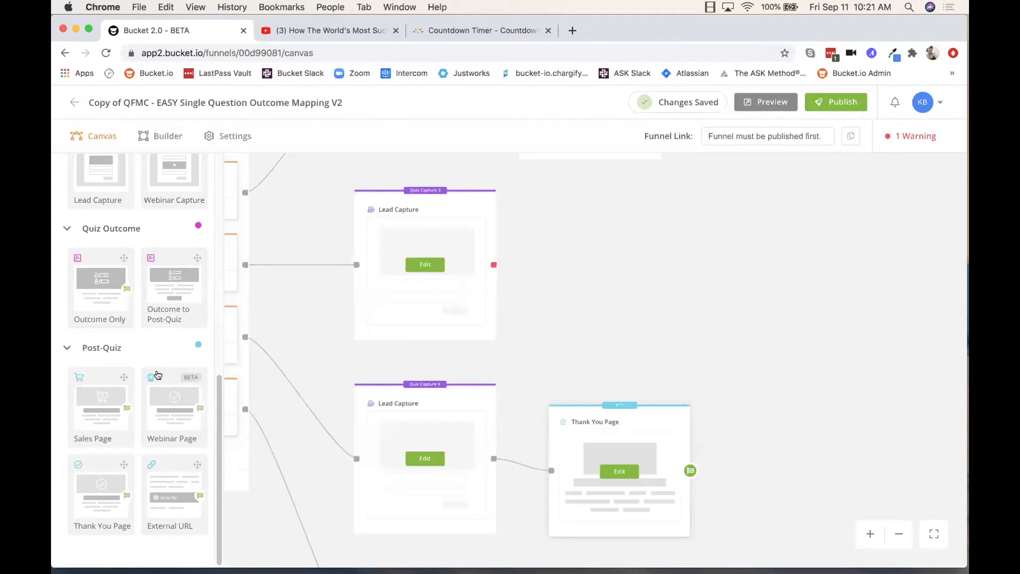
drag(157, 375, 634, 201)
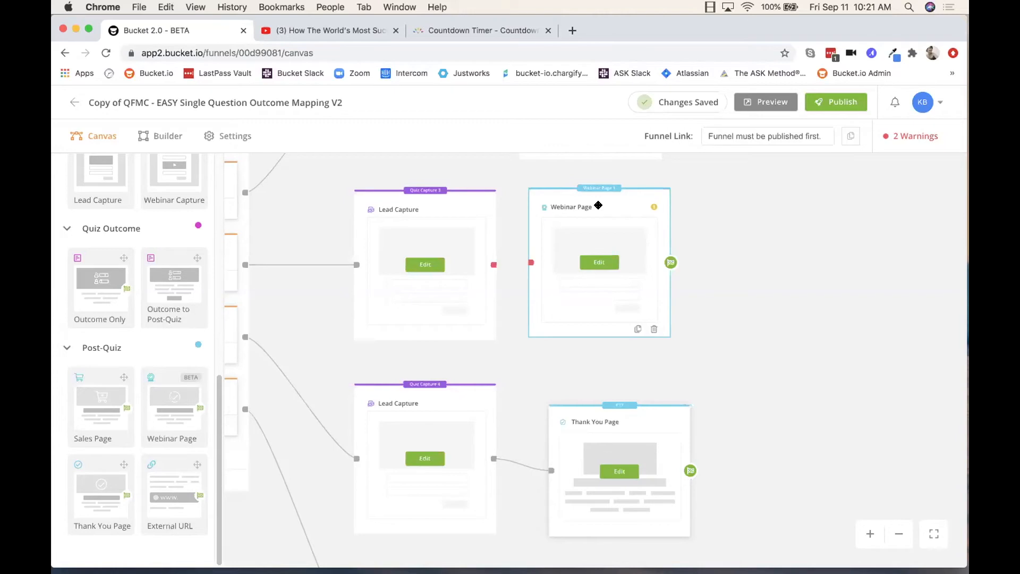
drag(494, 264, 534, 264)
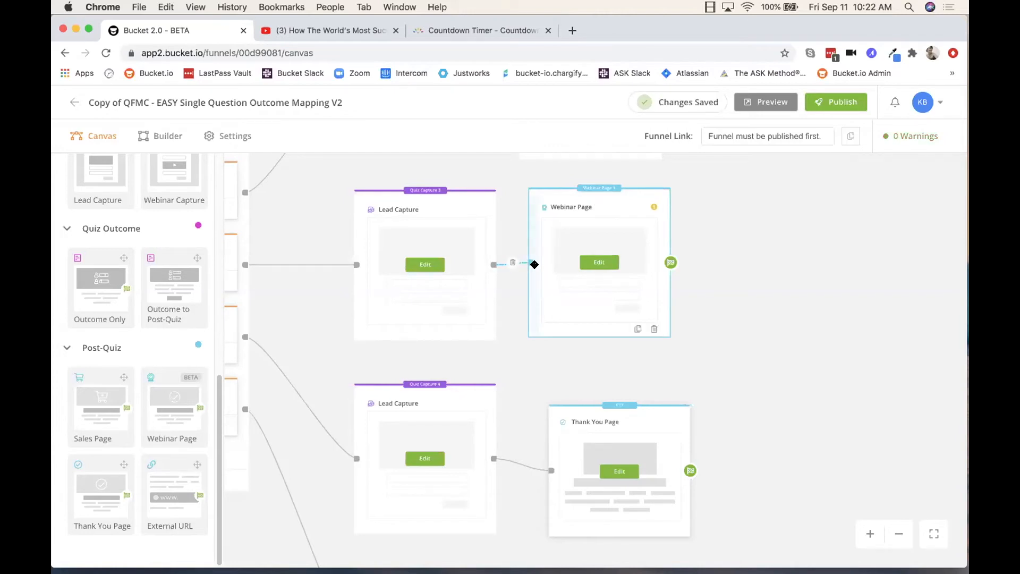
mouse_move(652, 207)
Step: Delete the Thank You Page connected to the fifth Lead Capture page
drag(801, 427, 790, 264)
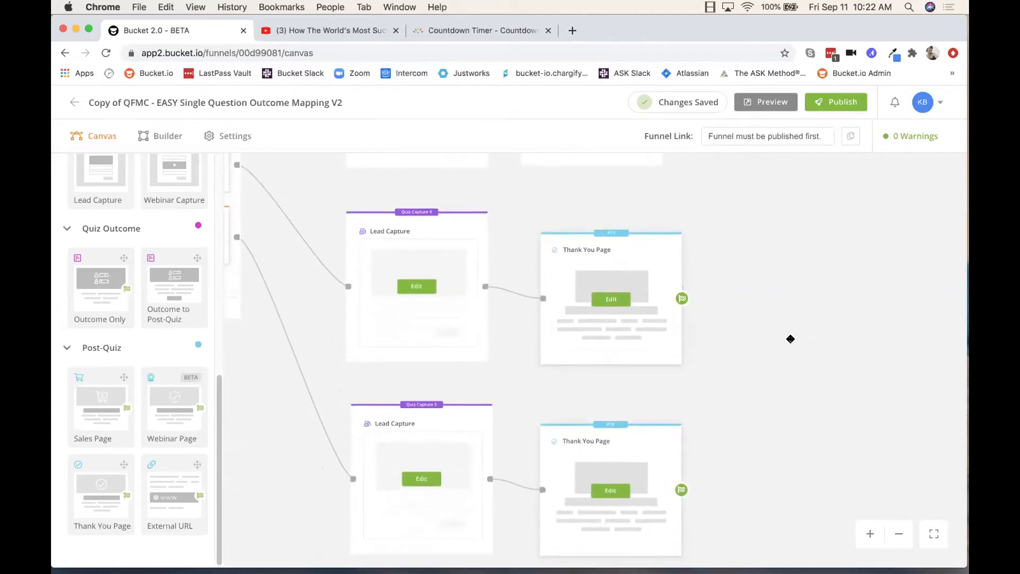
drag(790, 337, 787, 294)
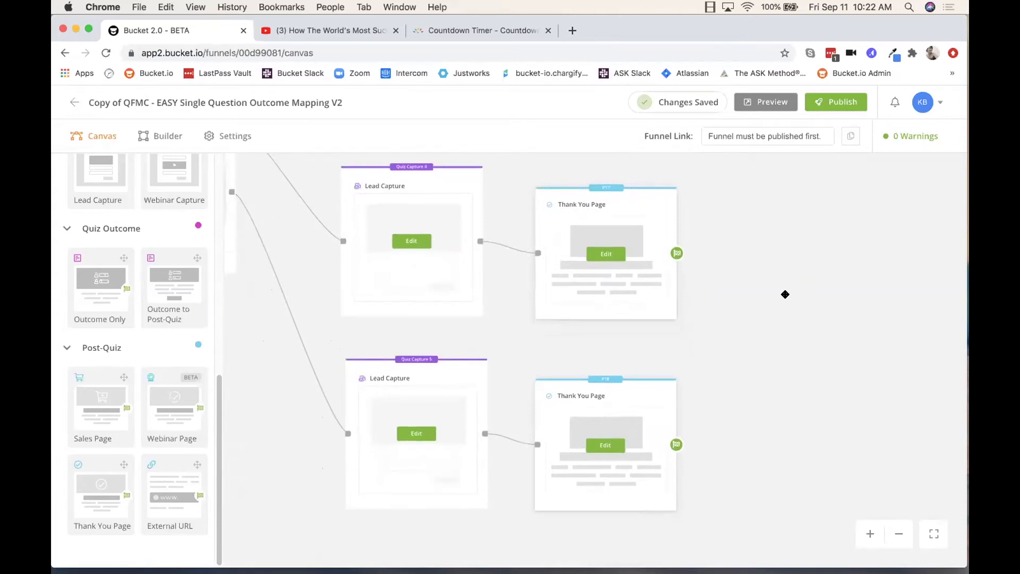
mouse_move(623, 272)
scroll(724, 351, down, 4)
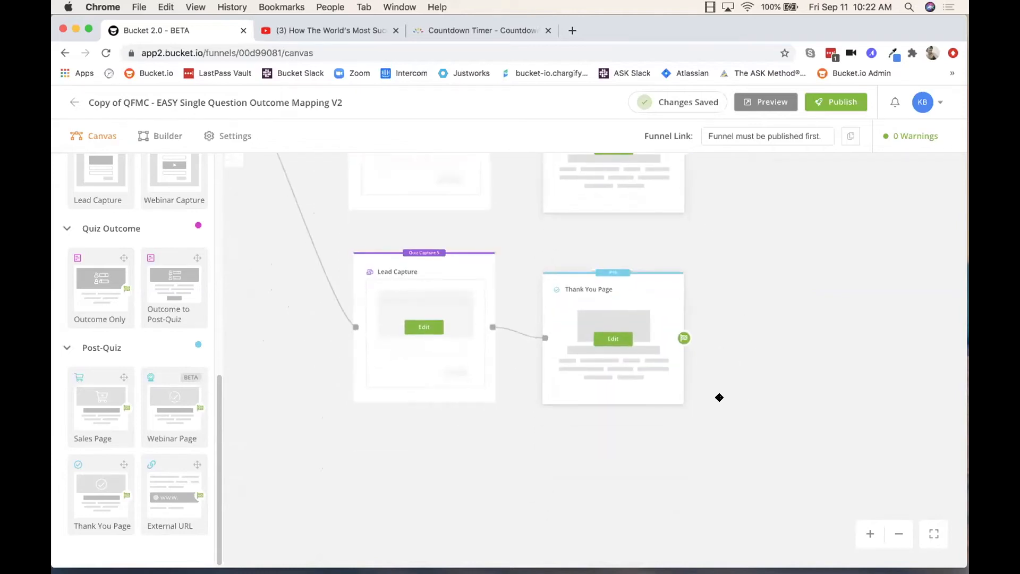
scroll(721, 396, up, 3)
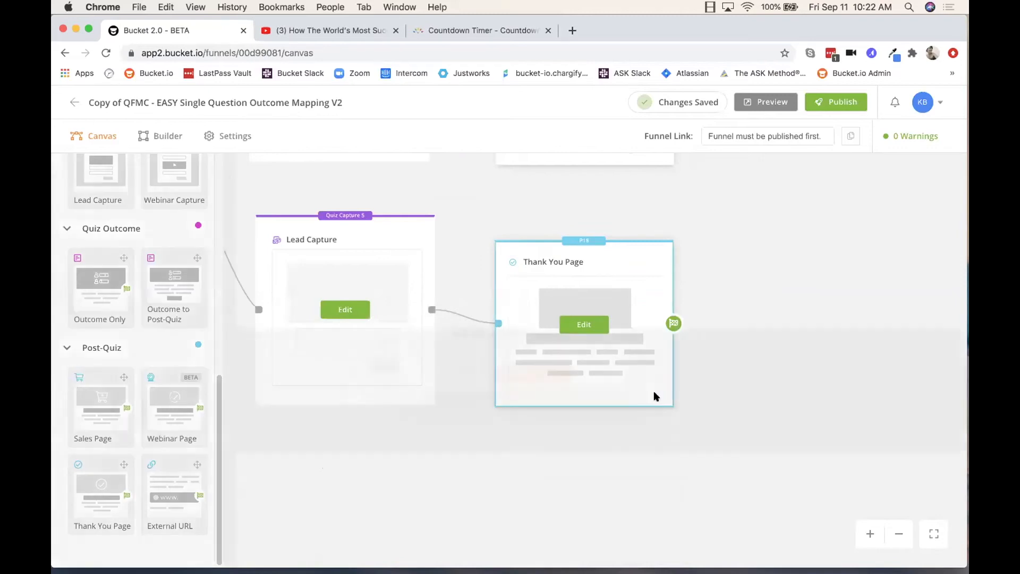
click(655, 396)
click(544, 371)
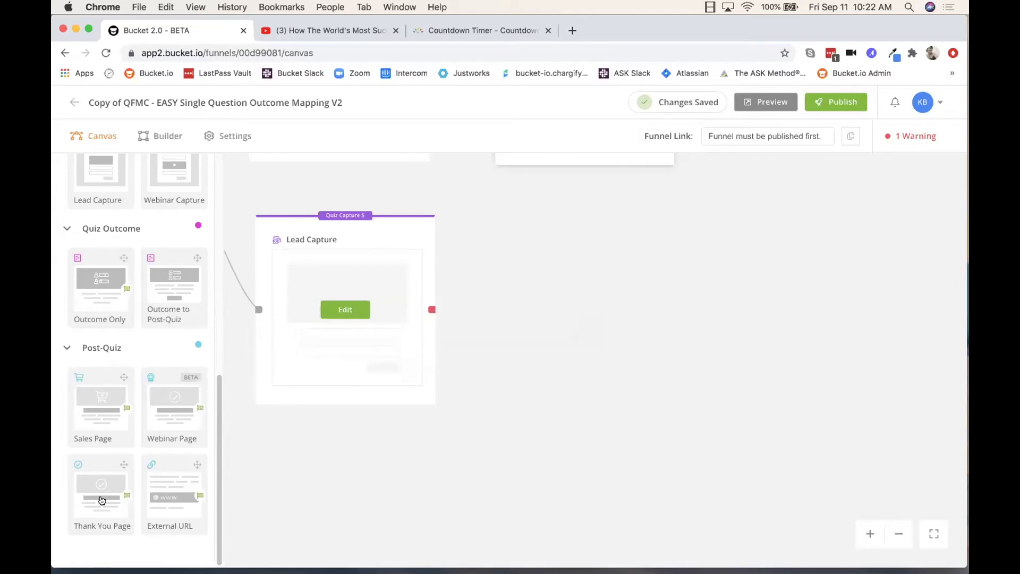
drag(164, 462, 556, 254)
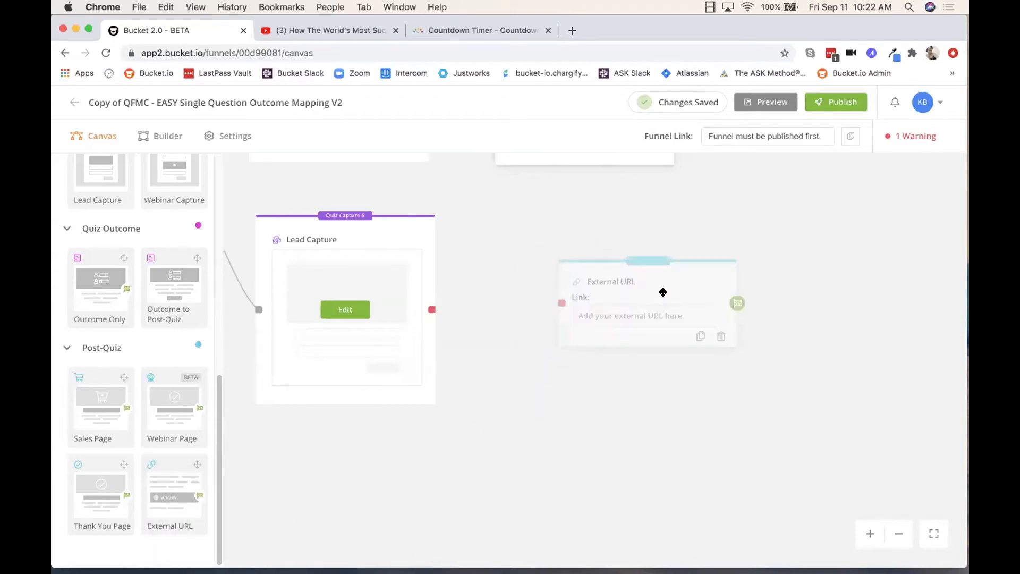
drag(681, 283, 611, 280)
drag(432, 310, 492, 306)
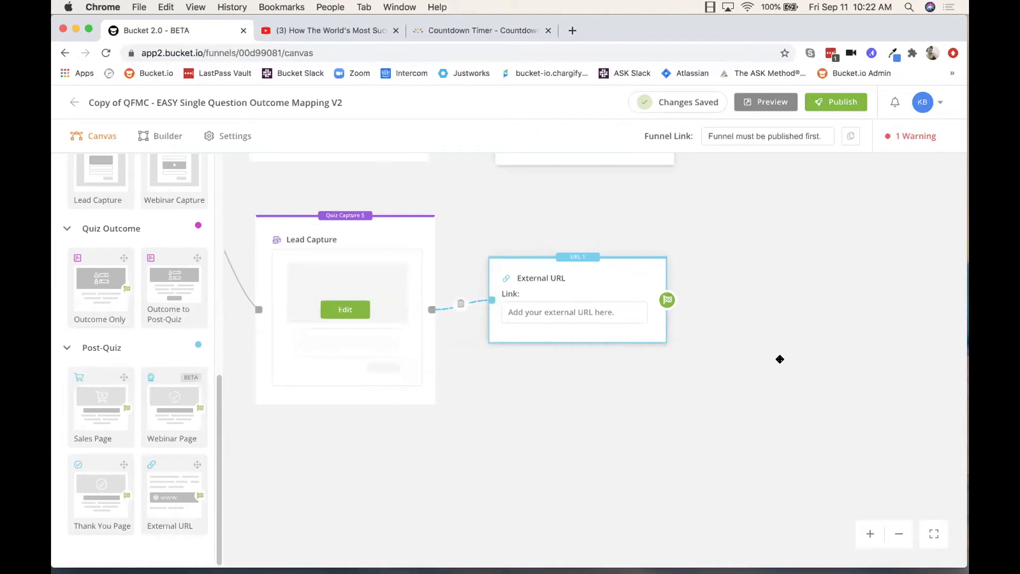
click(563, 311)
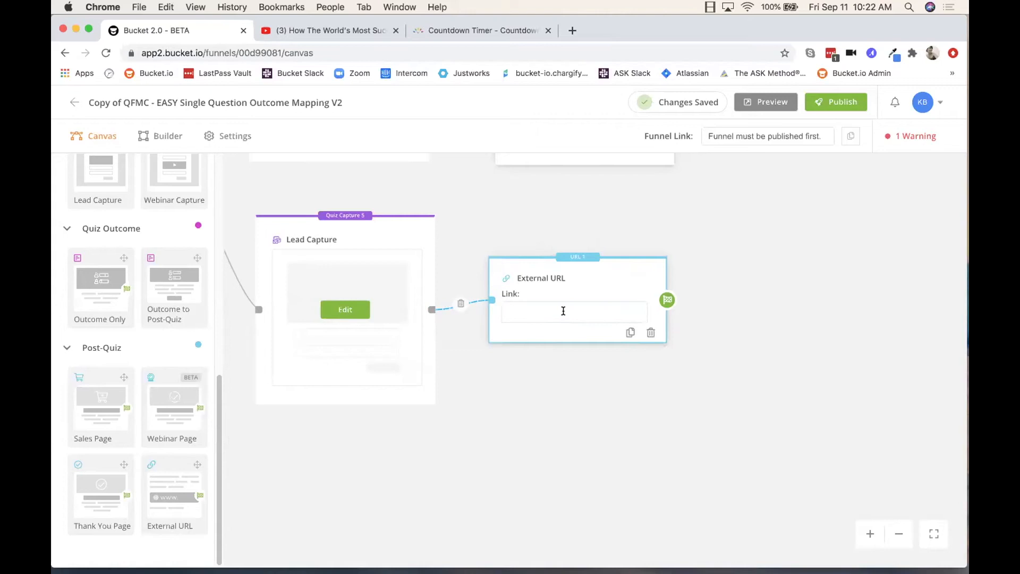
text(https://google.com)
click(619, 368)
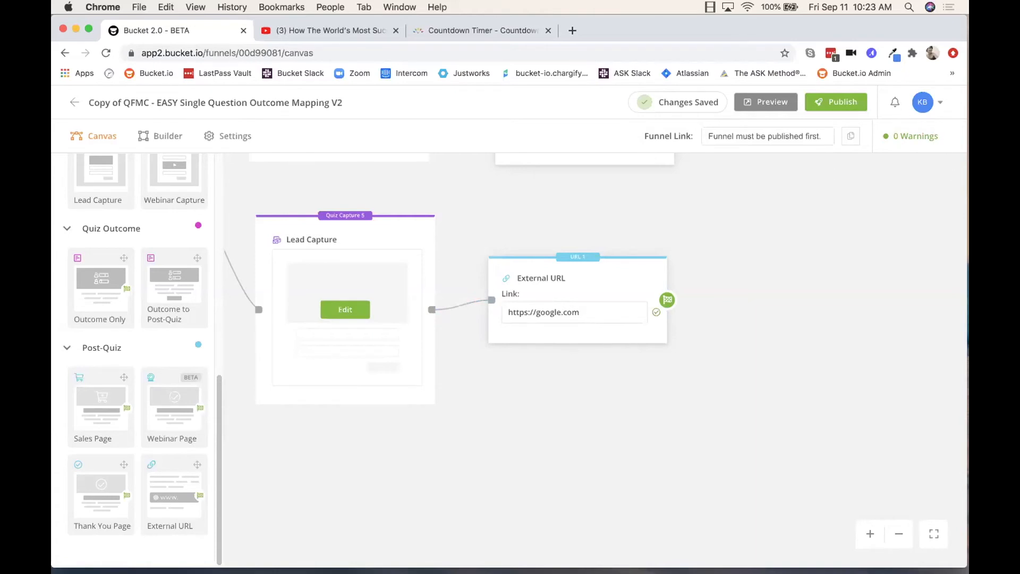
Step: Open the Outcome Only page for editing and start it from the Layout 1 layout
scroll(765, 340, up, 5)
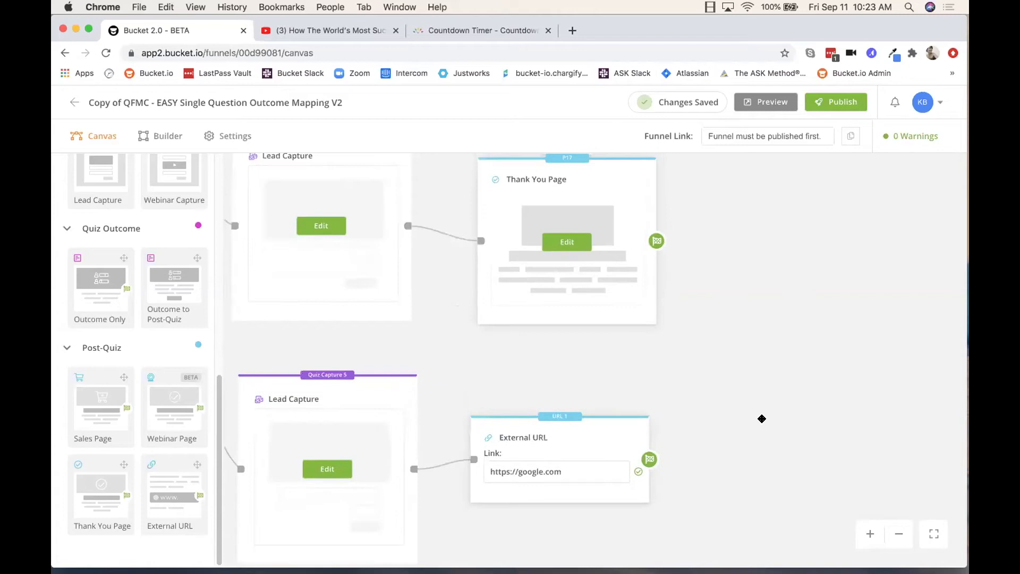
drag(795, 229, 796, 476)
drag(766, 262, 765, 437)
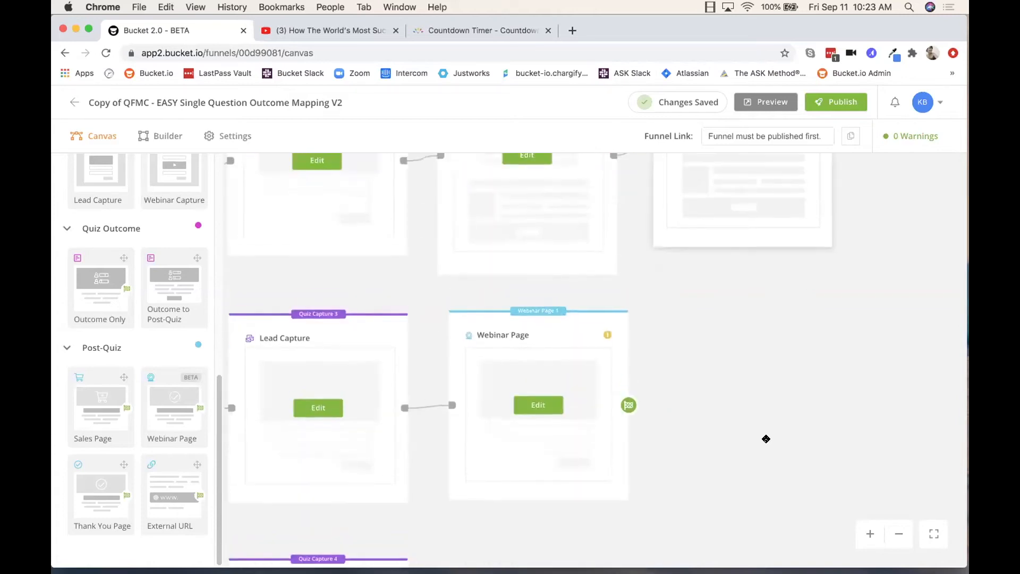
drag(872, 336, 836, 515)
drag(842, 193, 856, 364)
mouse_move(835, 227)
mouse_down()
mouse_move(847, 313)
mouse_move(866, 206)
mouse_up()
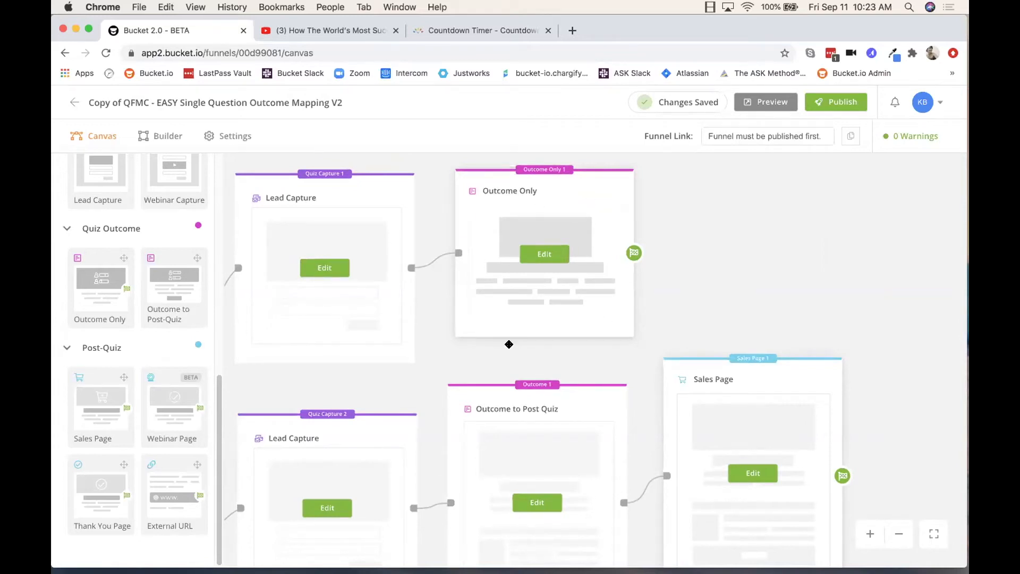
click(542, 255)
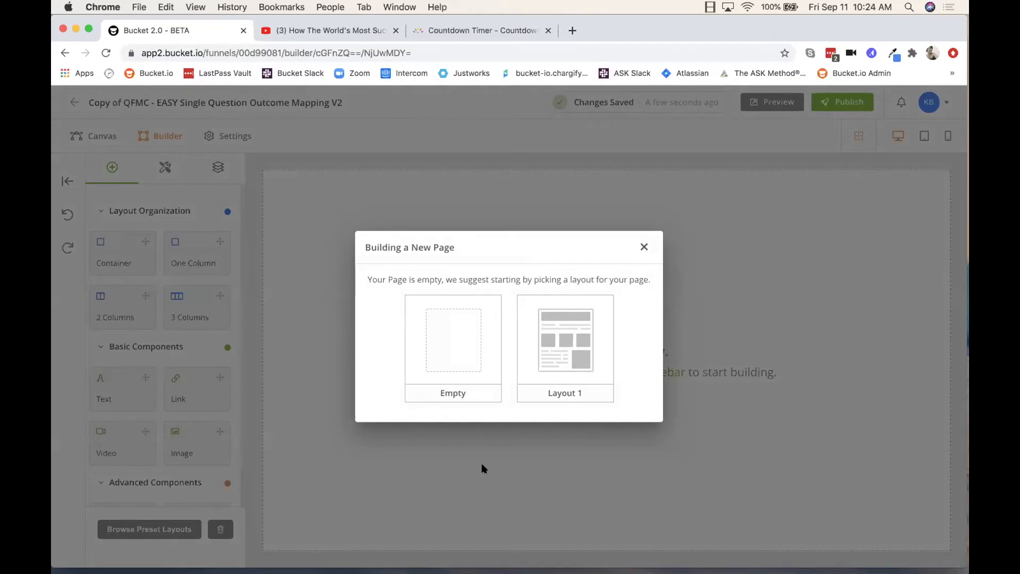
click(599, 378)
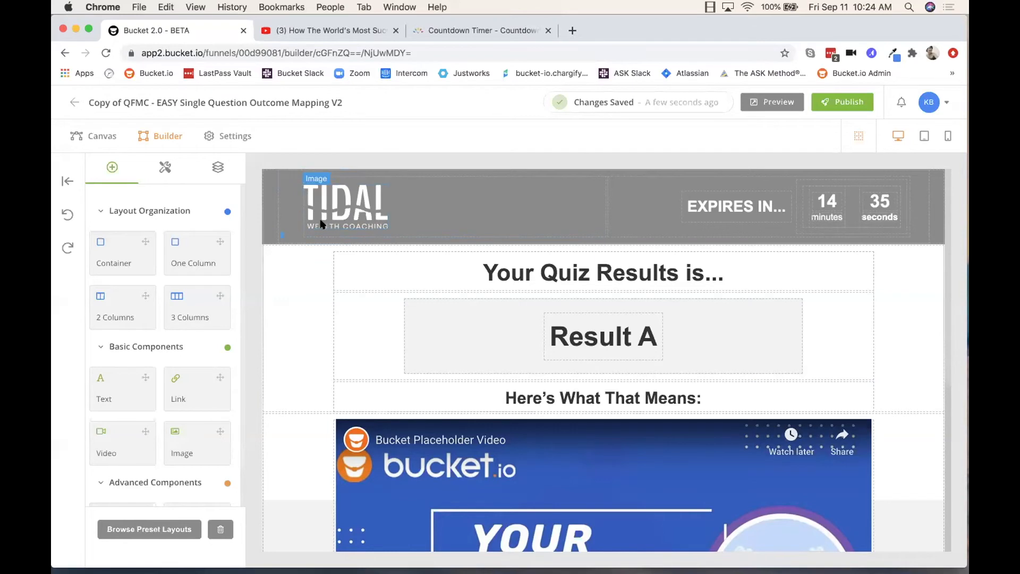
Step: Replace the header logo image with the bucket.io logo from the recently added images
double_click(349, 202)
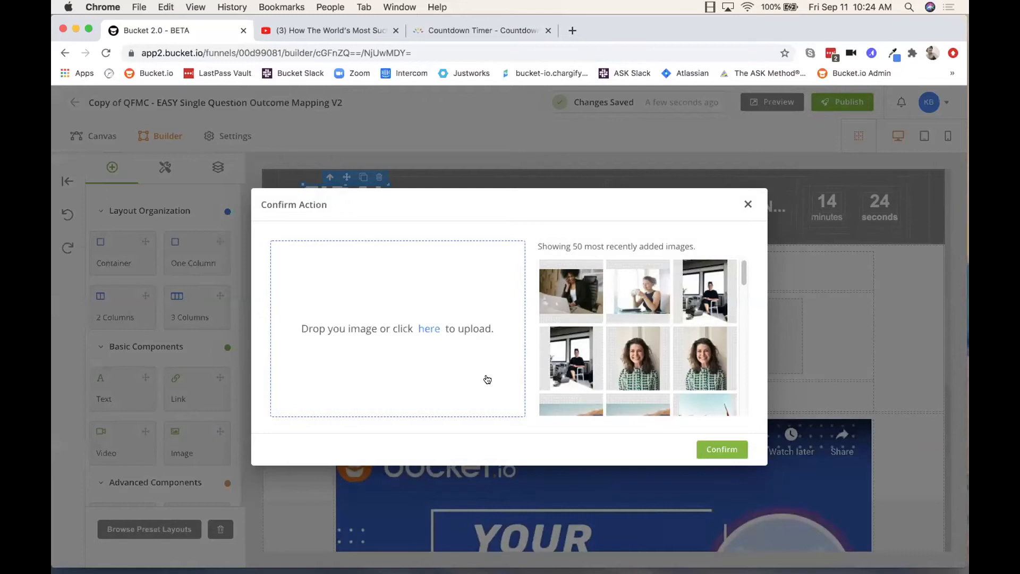
scroll(667, 370, down, 3)
scroll(667, 369, down, 5)
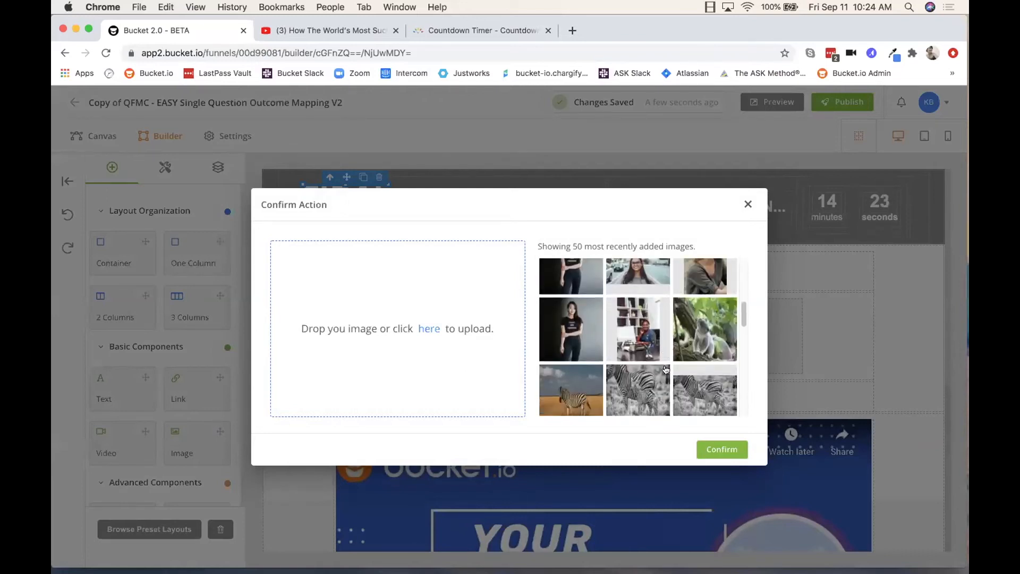
scroll(666, 369, down, 5)
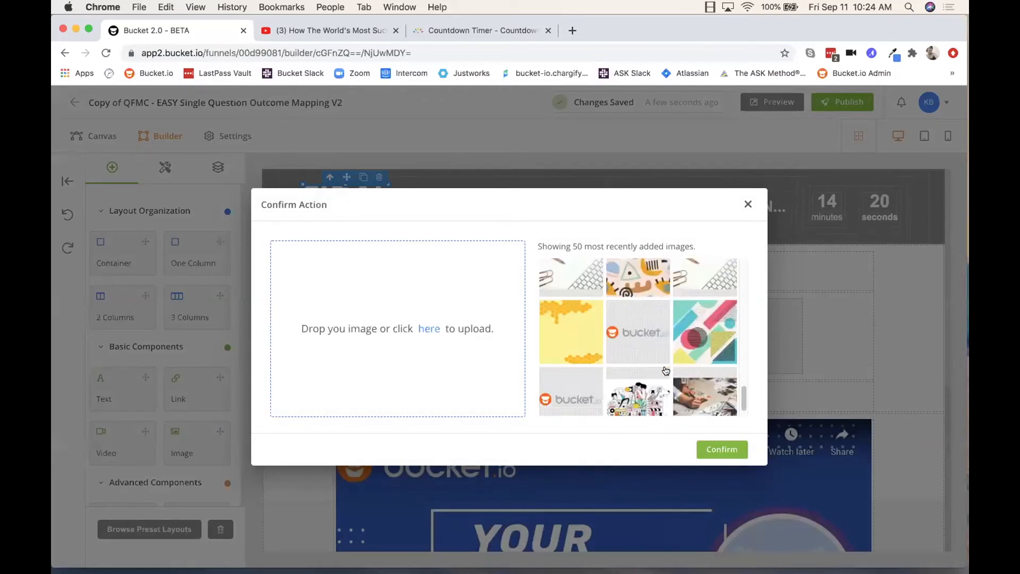
click(639, 336)
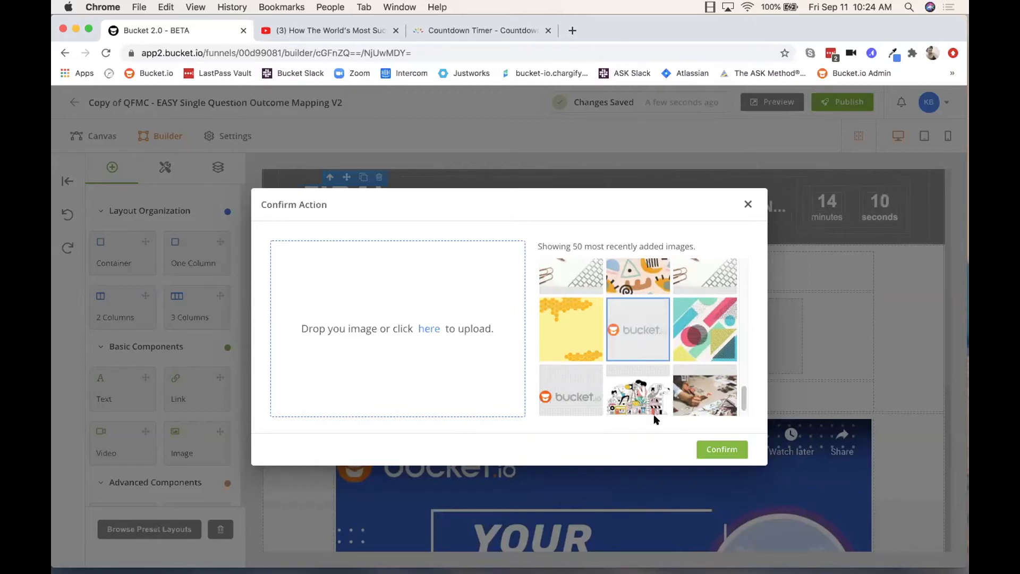
click(722, 450)
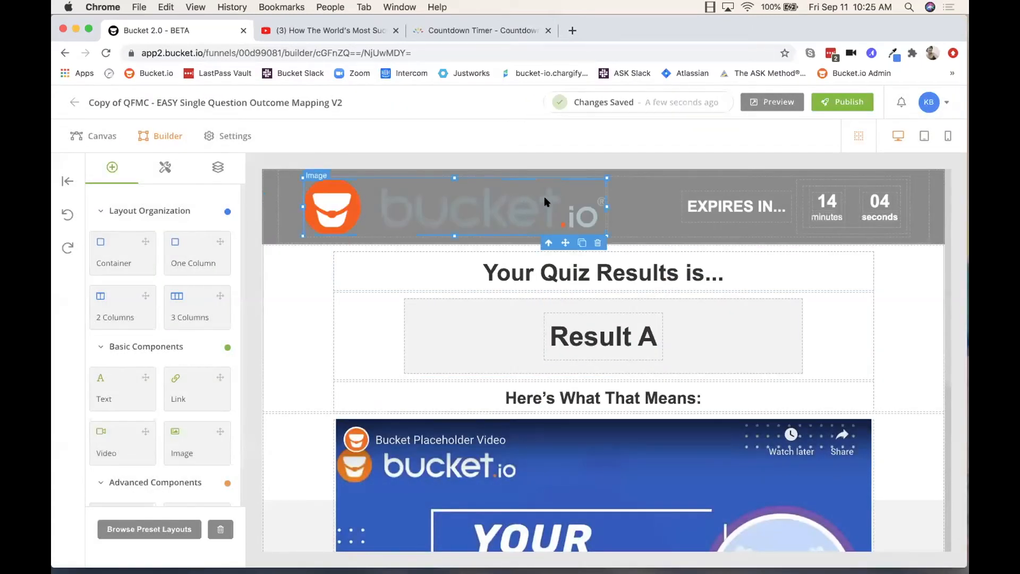
Step: Shrink the bucket.io logo in the page header to roughly two thirds of its width
drag(607, 178, 488, 189)
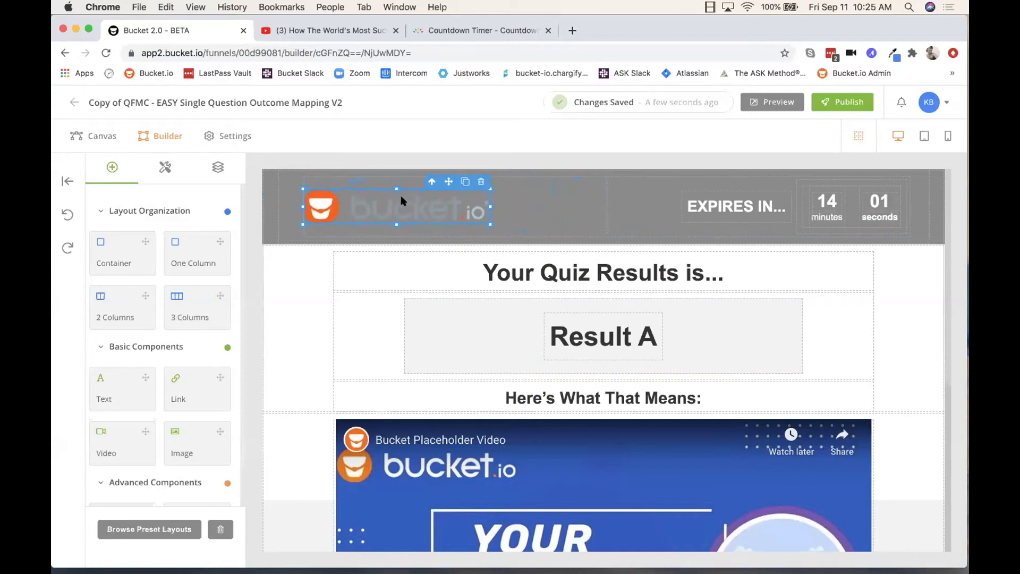
click(560, 209)
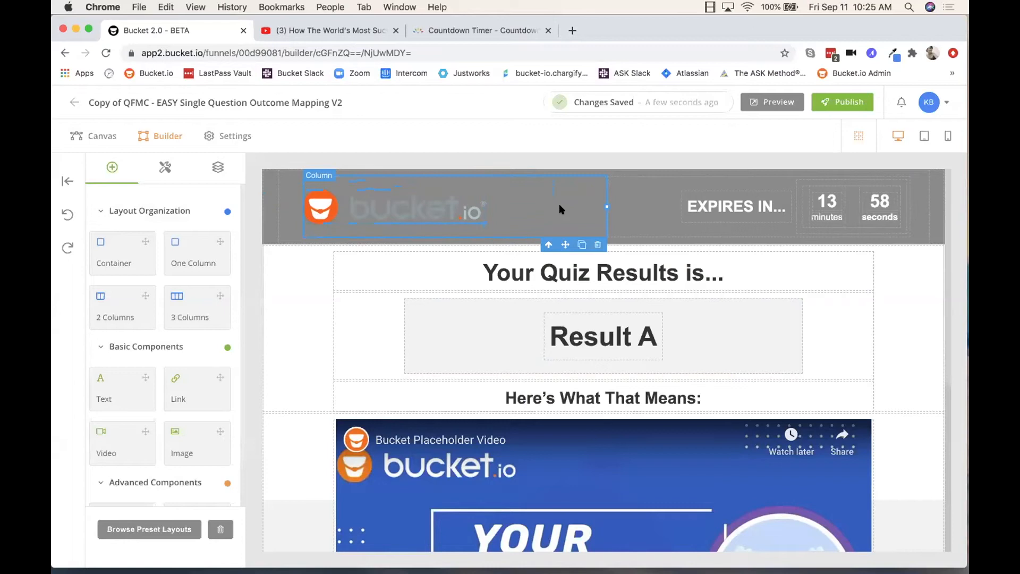
Step: Set the header countdown timer's duration to 20 minutes
click(797, 233)
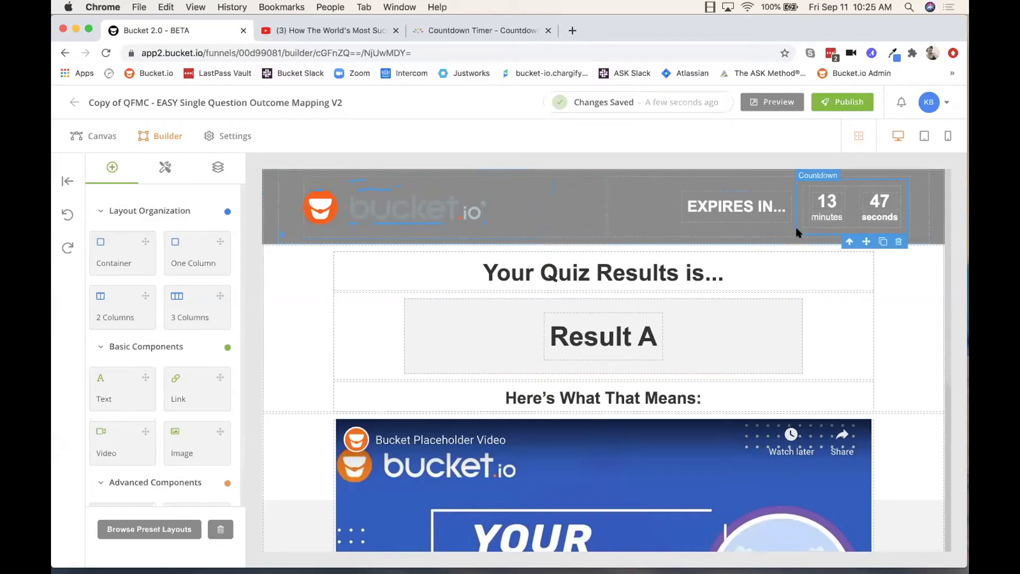
click(162, 172)
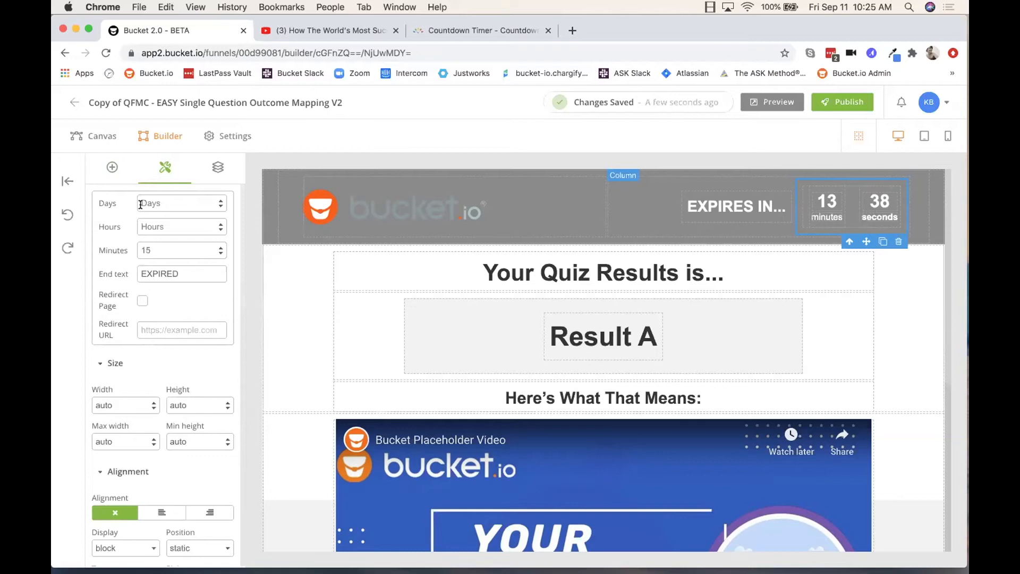
click(218, 248)
click(218, 247)
click(218, 248)
click(218, 248)
click(218, 248)
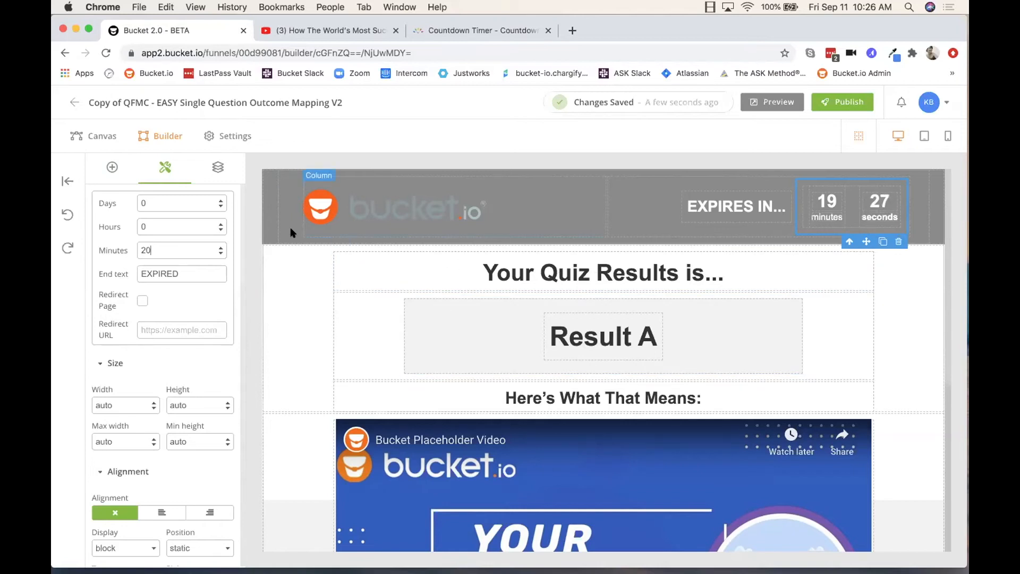
Step: Change the header row's background color to a light beige-grey
click(262, 233)
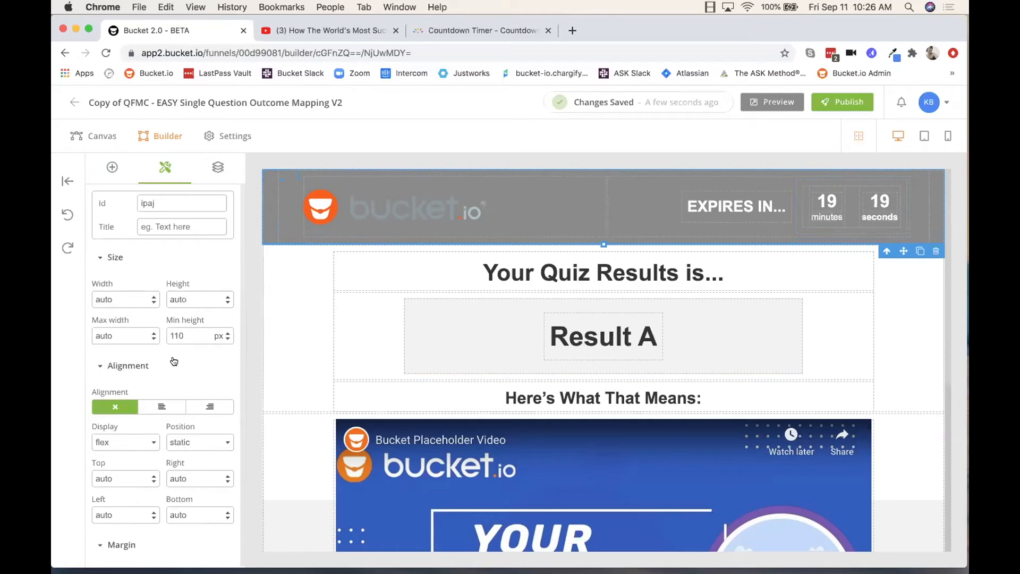
scroll(172, 336, down, 8)
scroll(172, 336, down, 10)
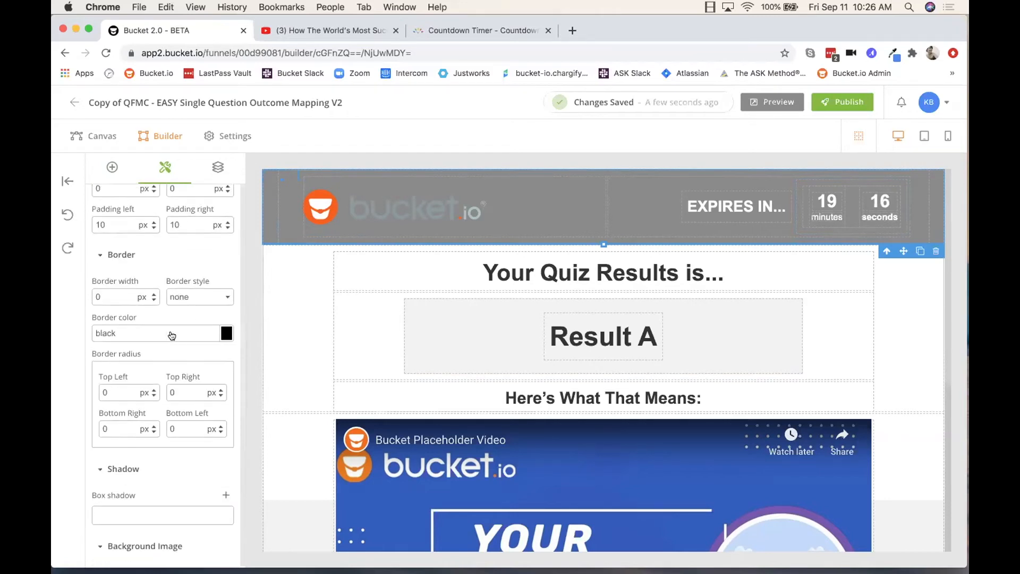
scroll(172, 335, down, 2)
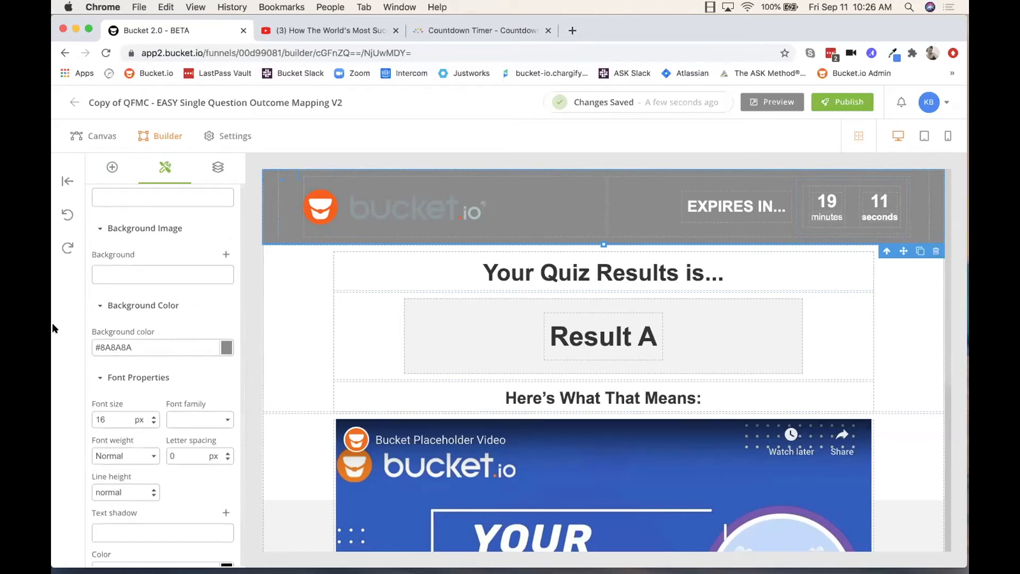
click(225, 349)
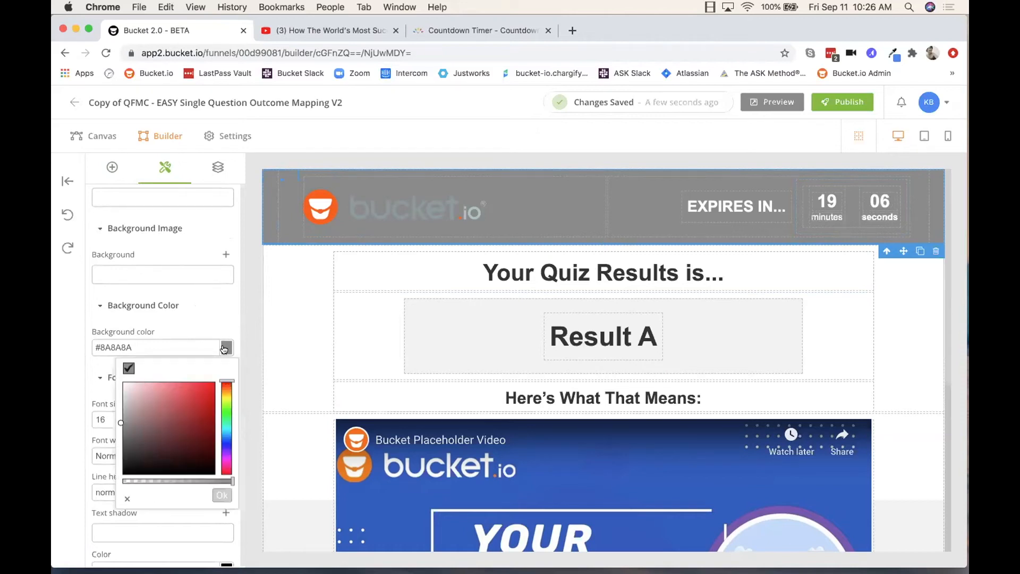
drag(132, 345, 99, 341)
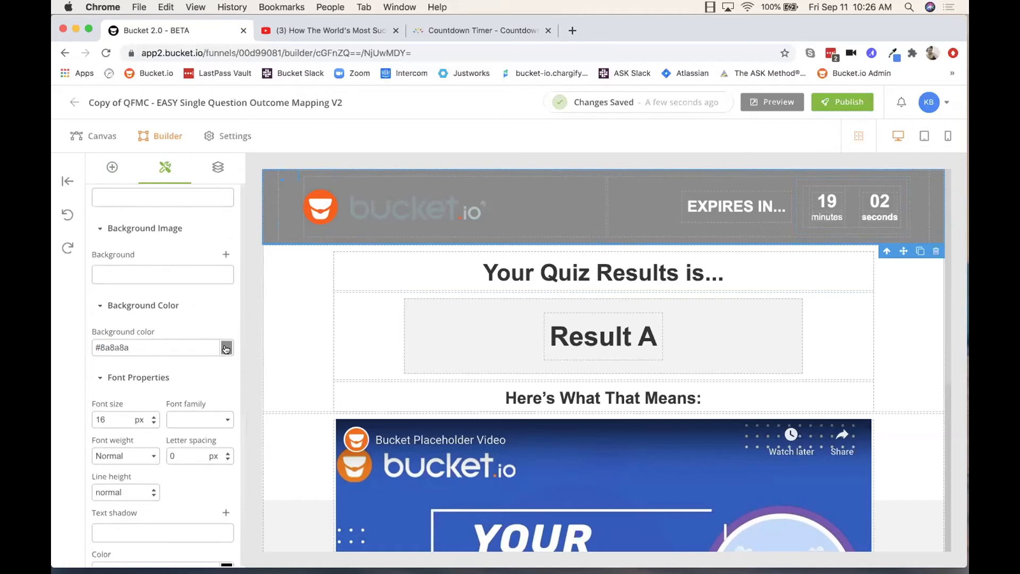
click(225, 351)
mouse_move(223, 380)
mouse_down()
mouse_move(224, 450)
mouse_move(227, 397)
mouse_up()
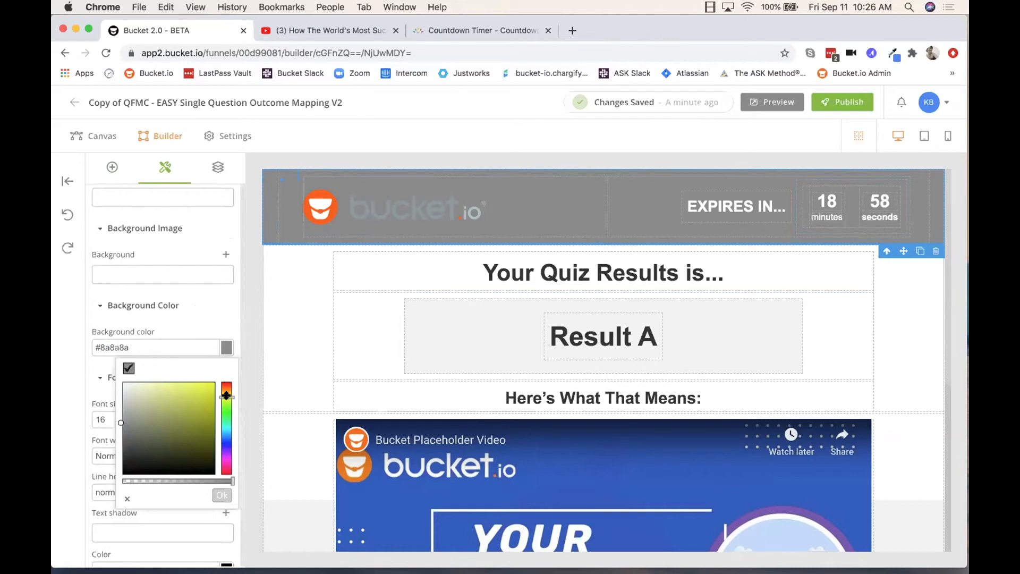
click(123, 400)
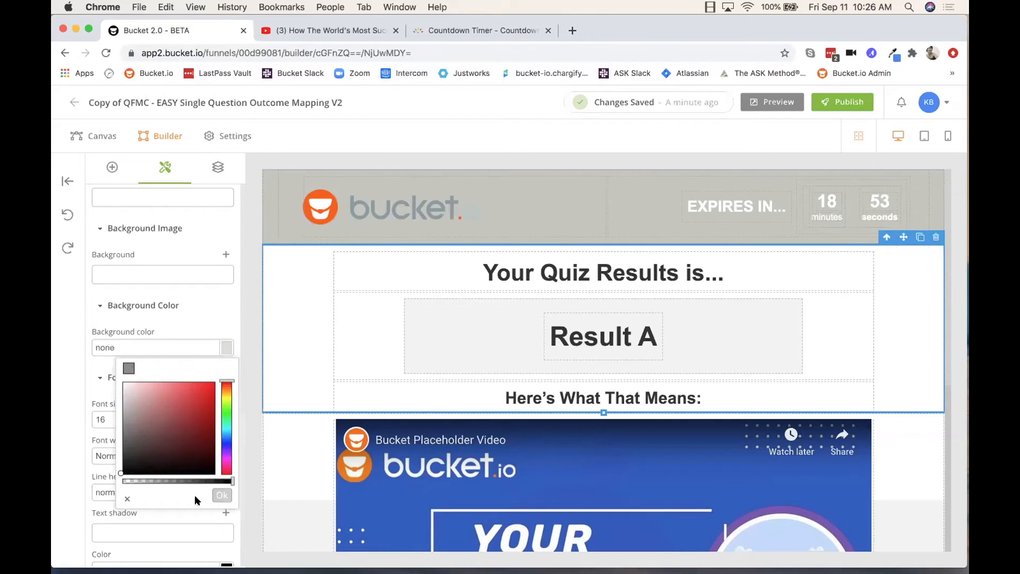
Step: Try black as the quiz results row's background color and settle on the grey #8a8a8a
click(221, 494)
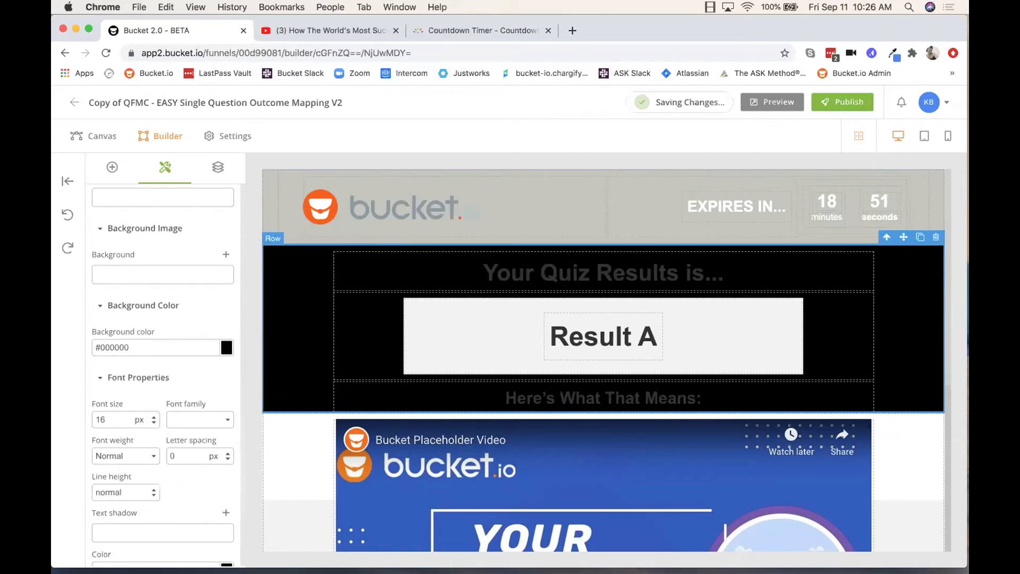
click(224, 348)
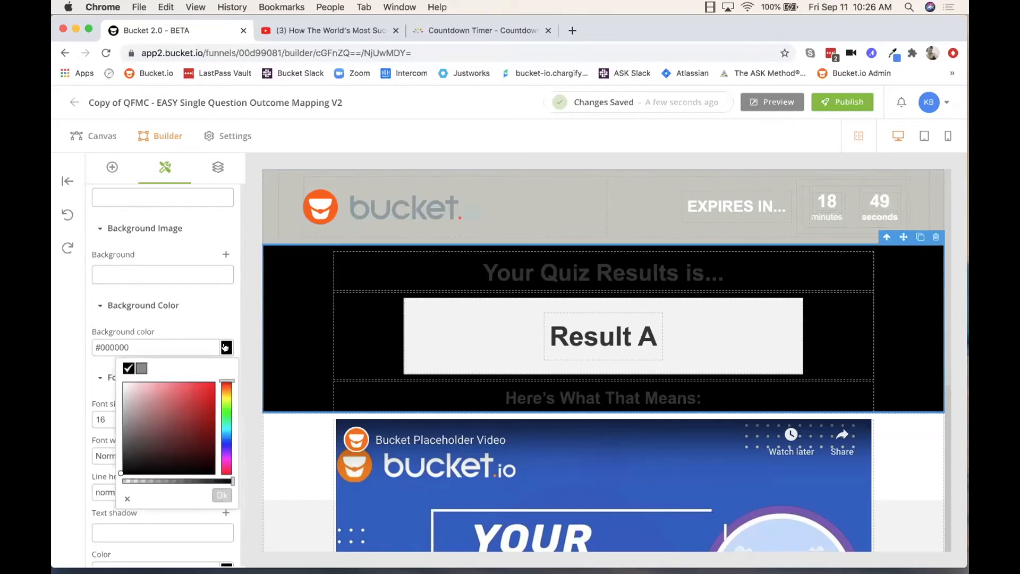
click(142, 368)
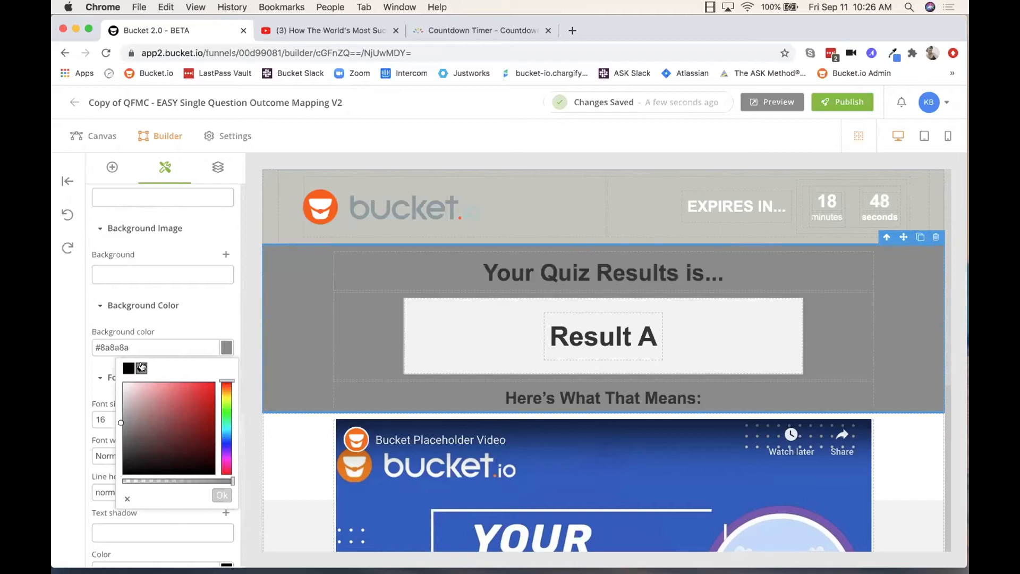
click(198, 313)
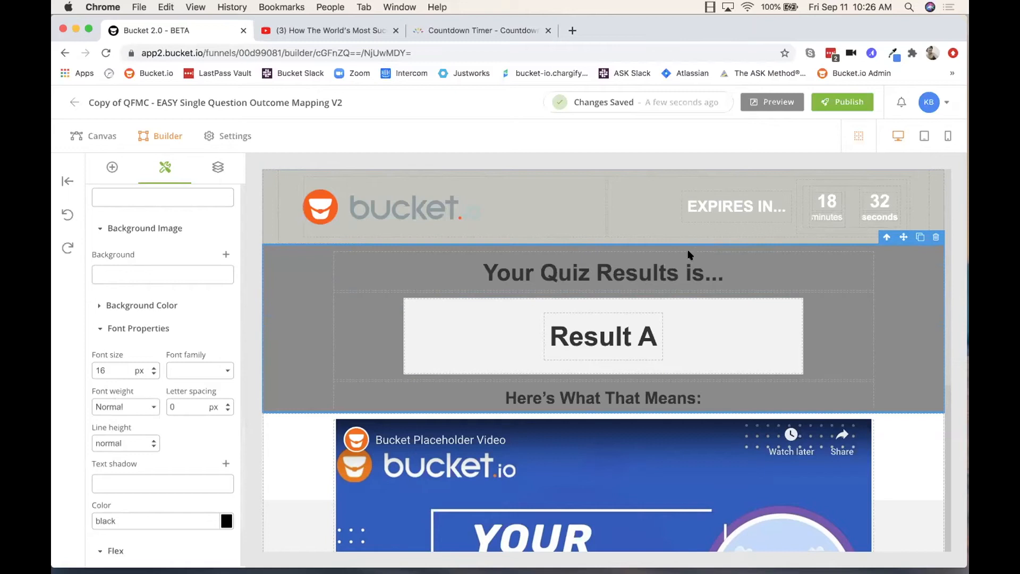
Step: Replace the heading text above the Result A box with "New words here!"
click(650, 271)
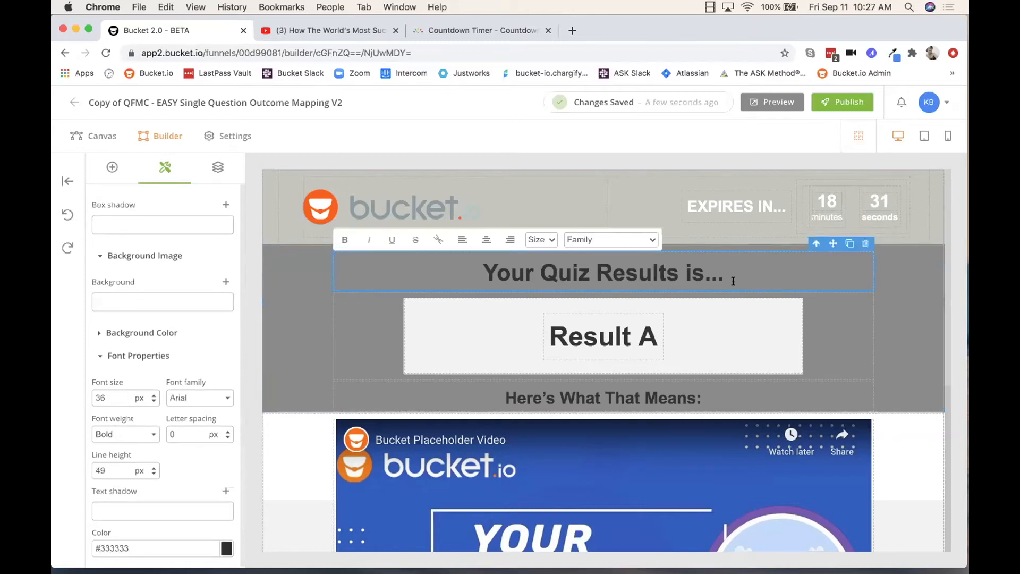
drag(727, 276, 474, 254)
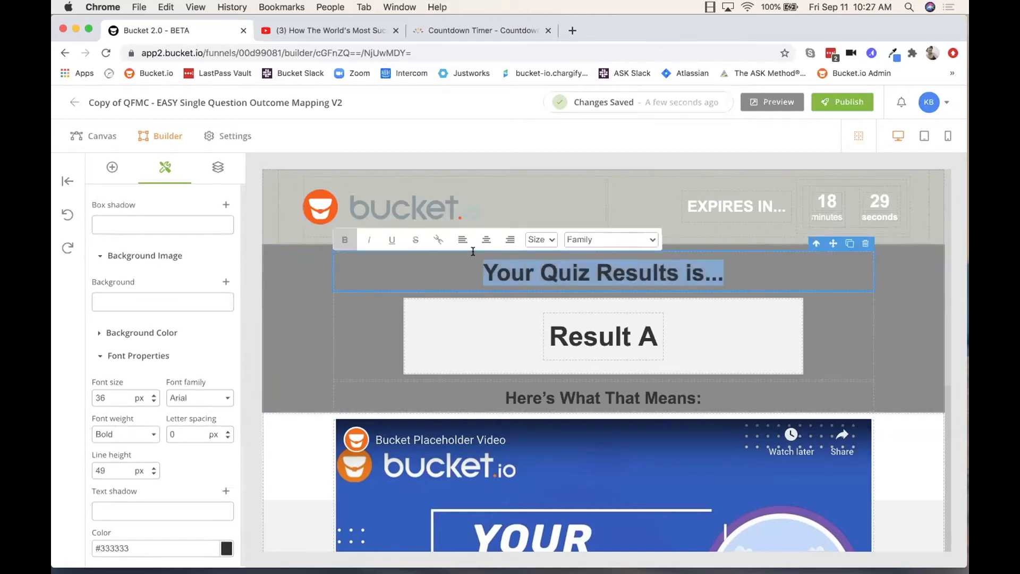
key(BackSpace)
text(N)
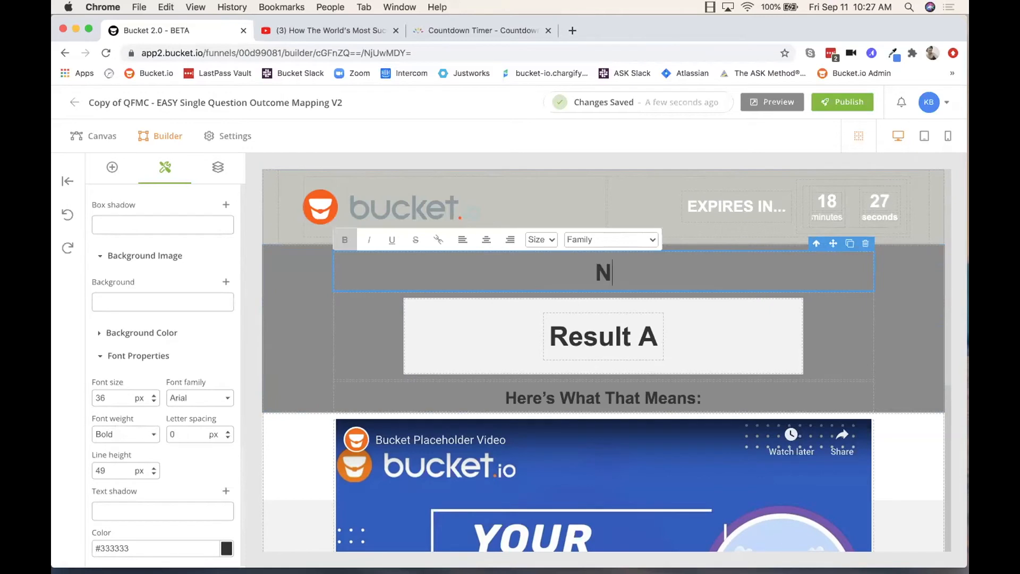
text(ew wor)
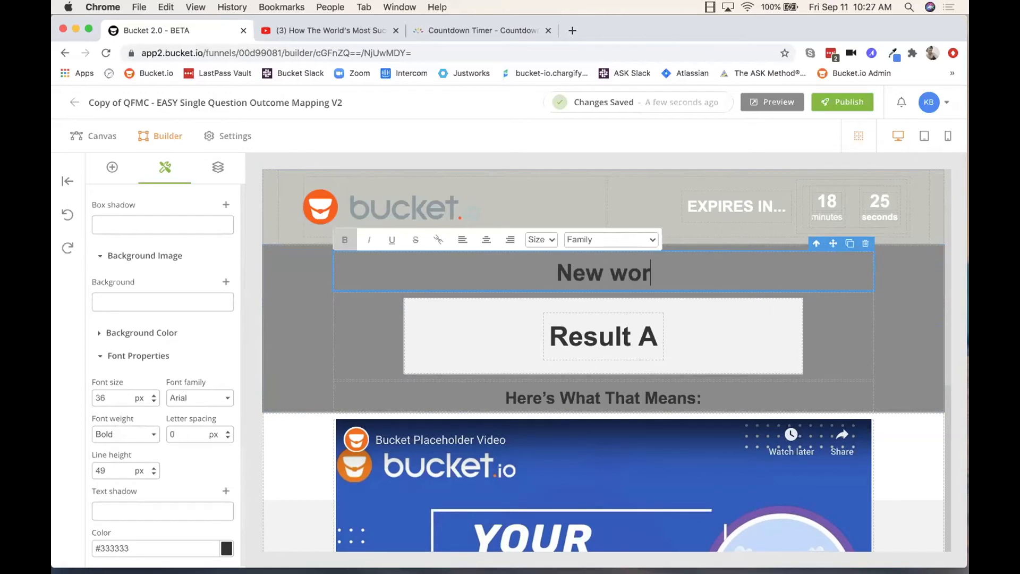
text(ds here!)
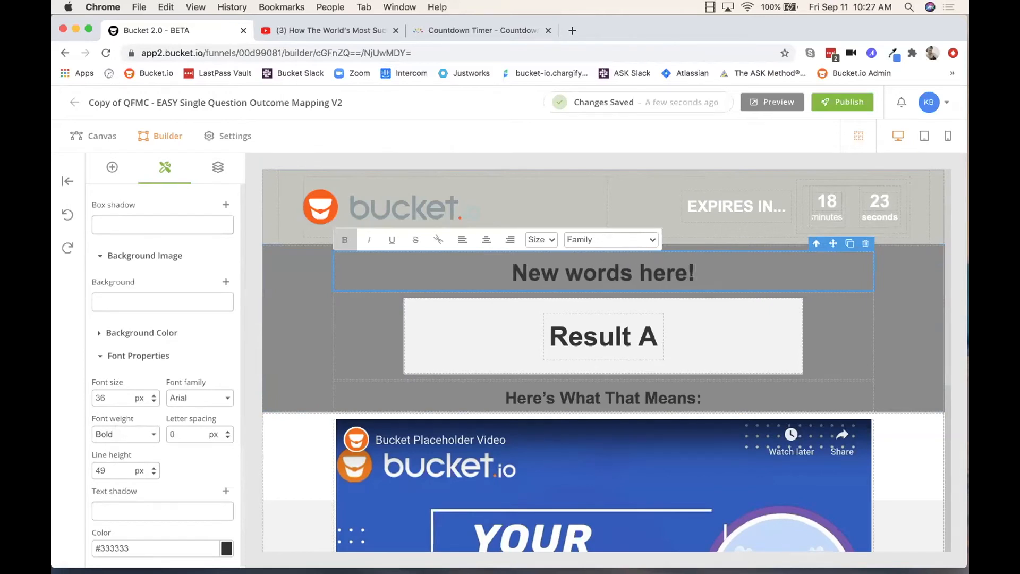
drag(512, 271, 697, 268)
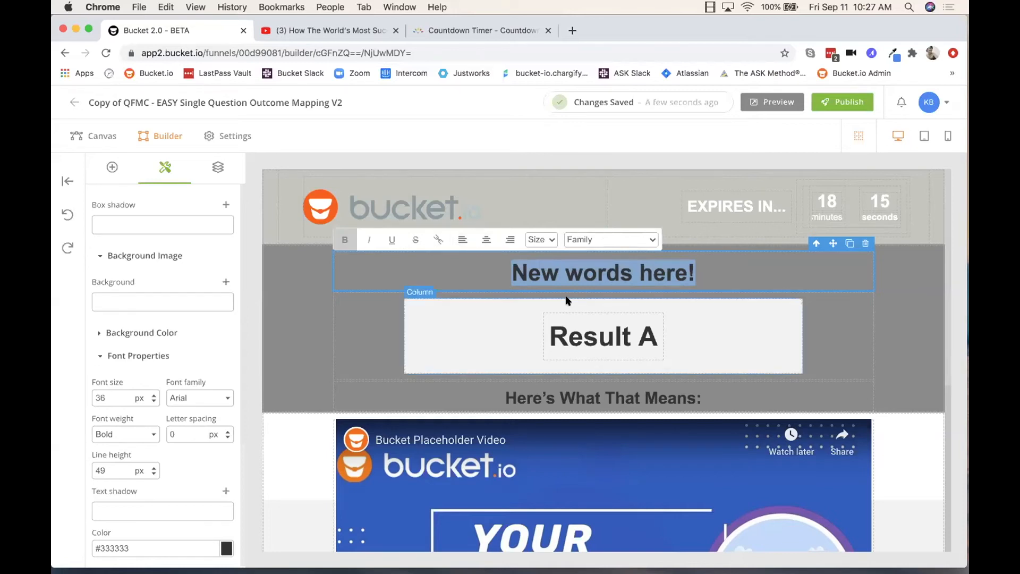
click(737, 270)
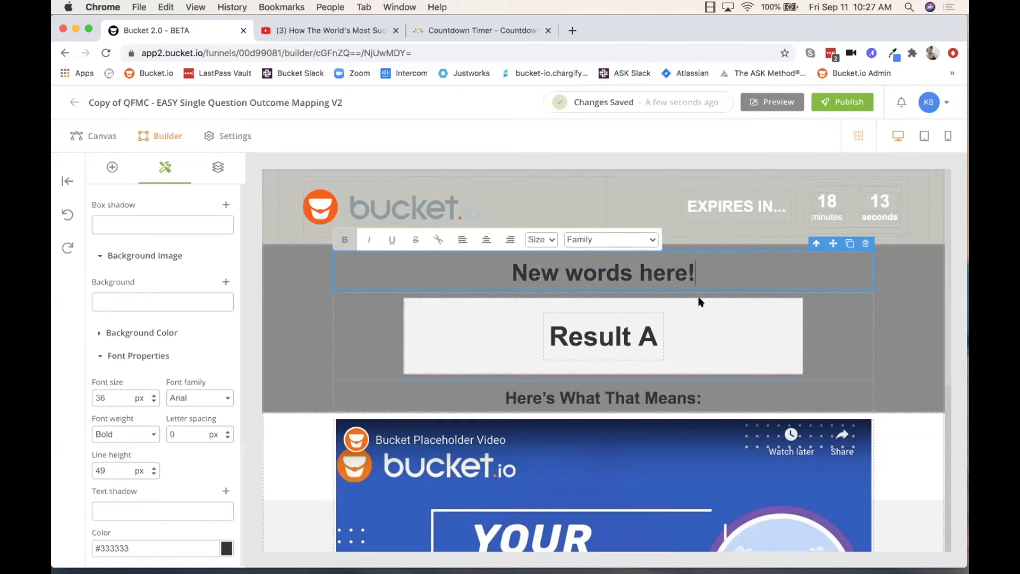
Step: Open the properties of the placeholder video below the results row and keep YouTube as its provider
click(612, 339)
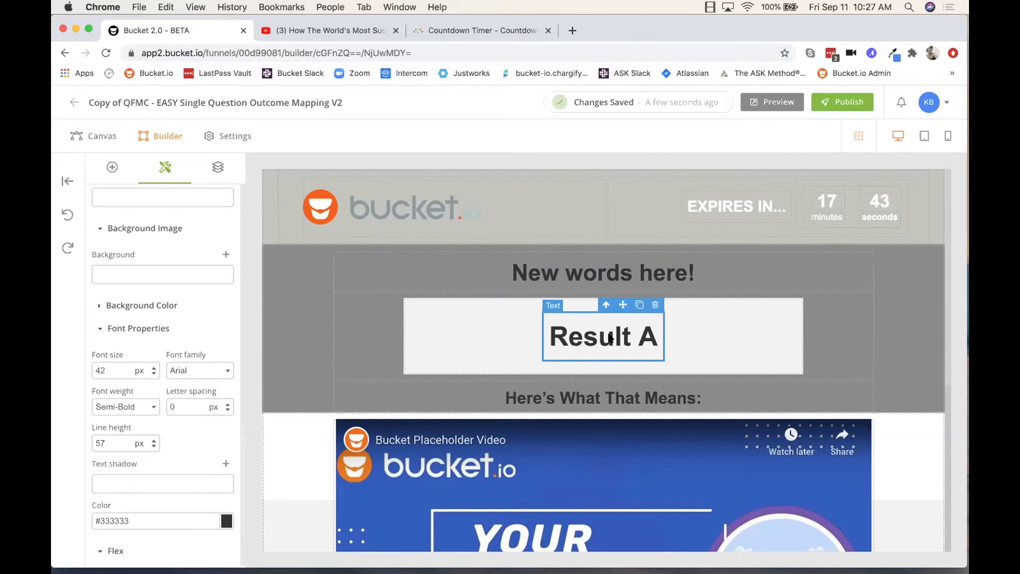
scroll(654, 375, down, 3)
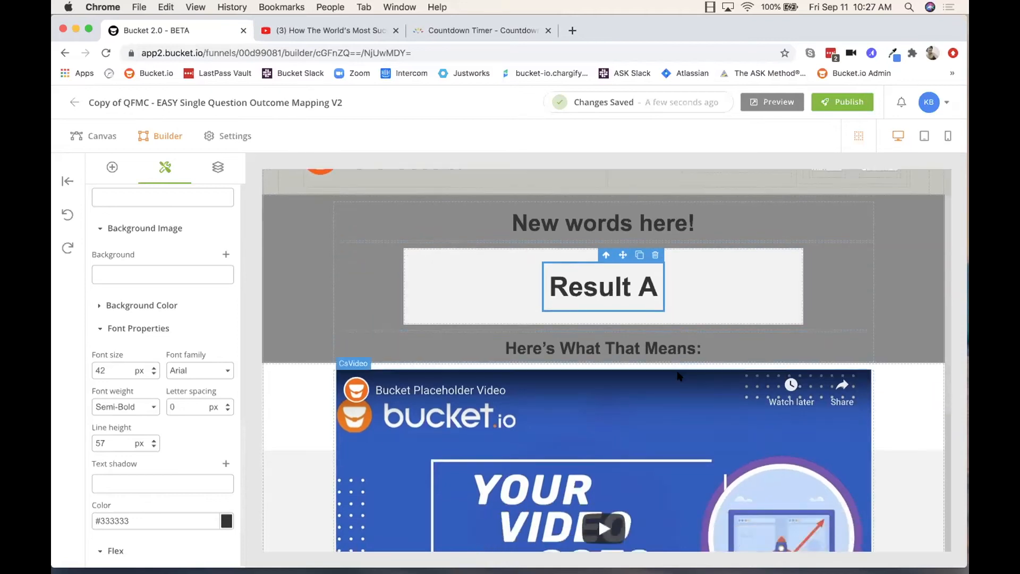
scroll(679, 376, down, 4)
scroll(676, 376, up, 2)
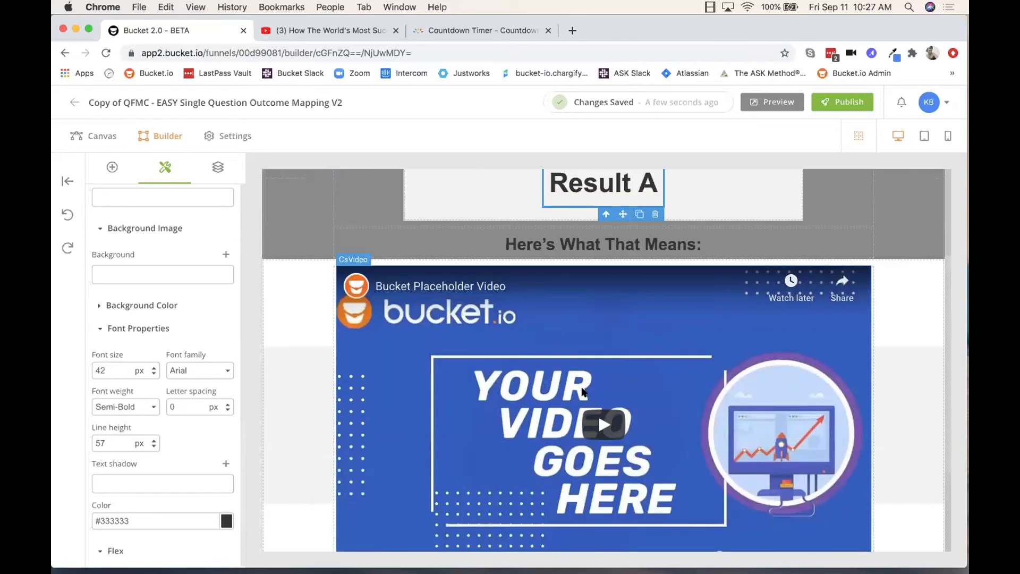
click(380, 435)
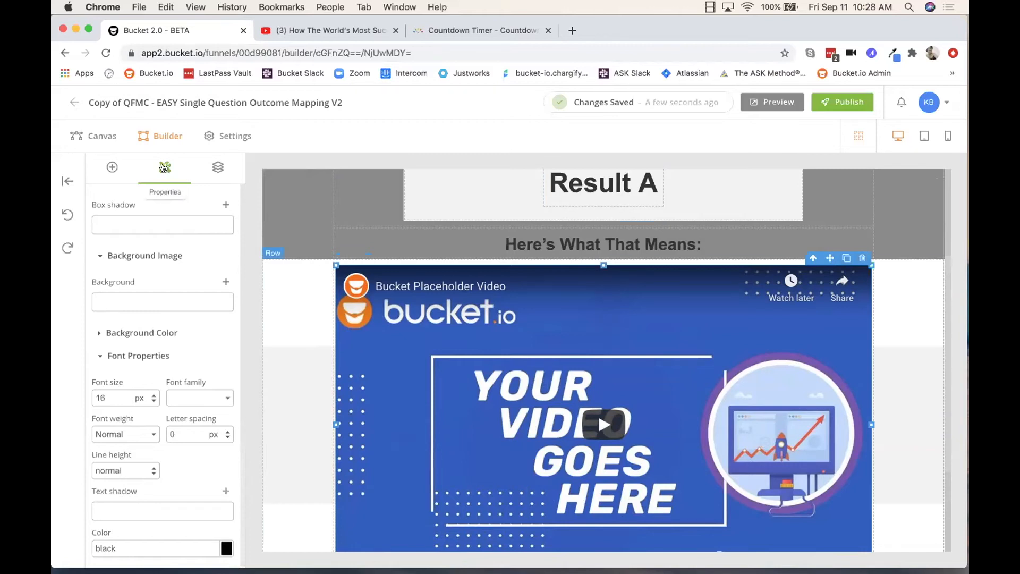
scroll(160, 283, up, 15)
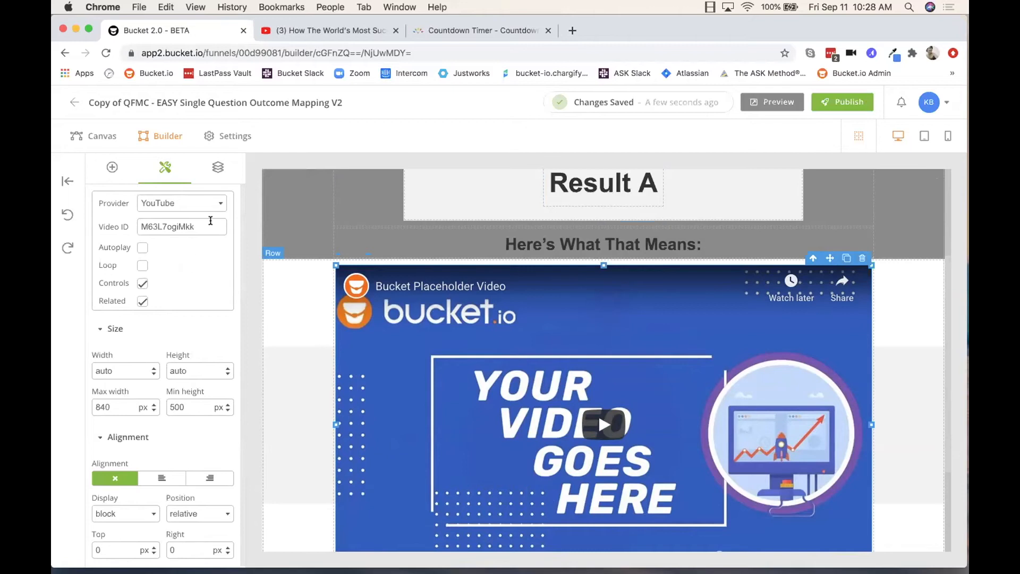
click(219, 203)
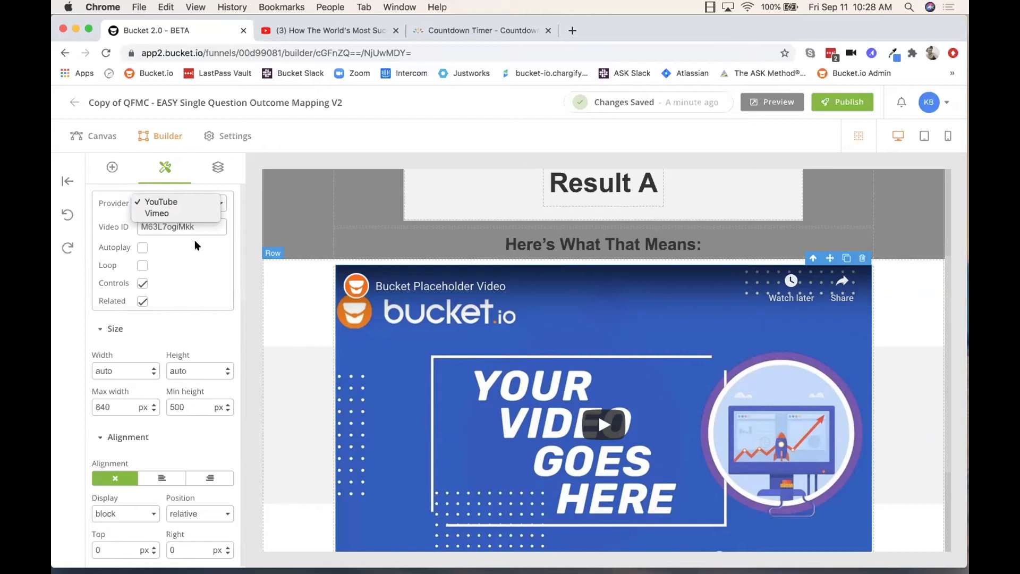
click(193, 259)
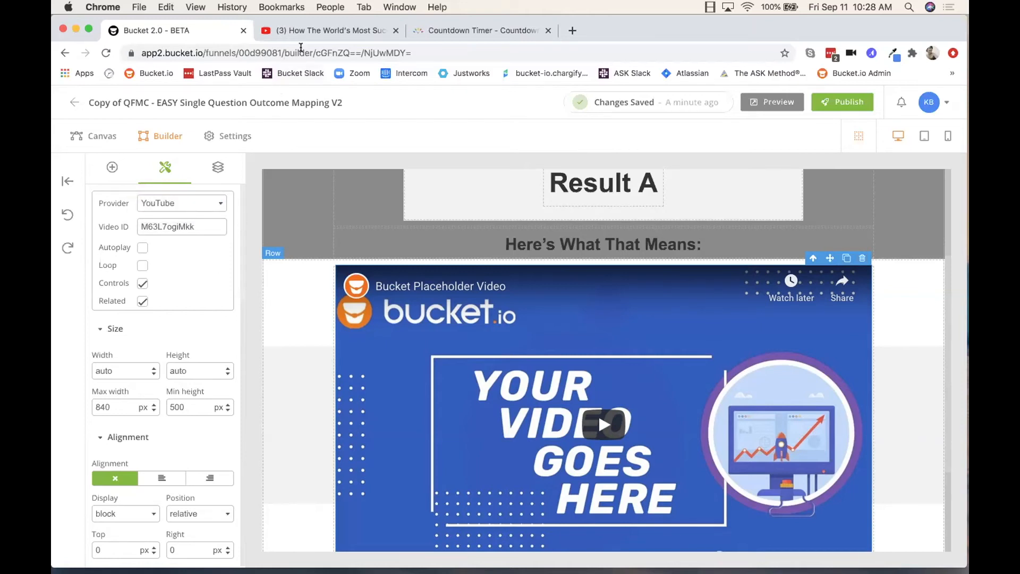
Step: Copy the video ID FGBNBAfbT8M from the open YouTube page's address and return to the Bucket.io builder
click(314, 35)
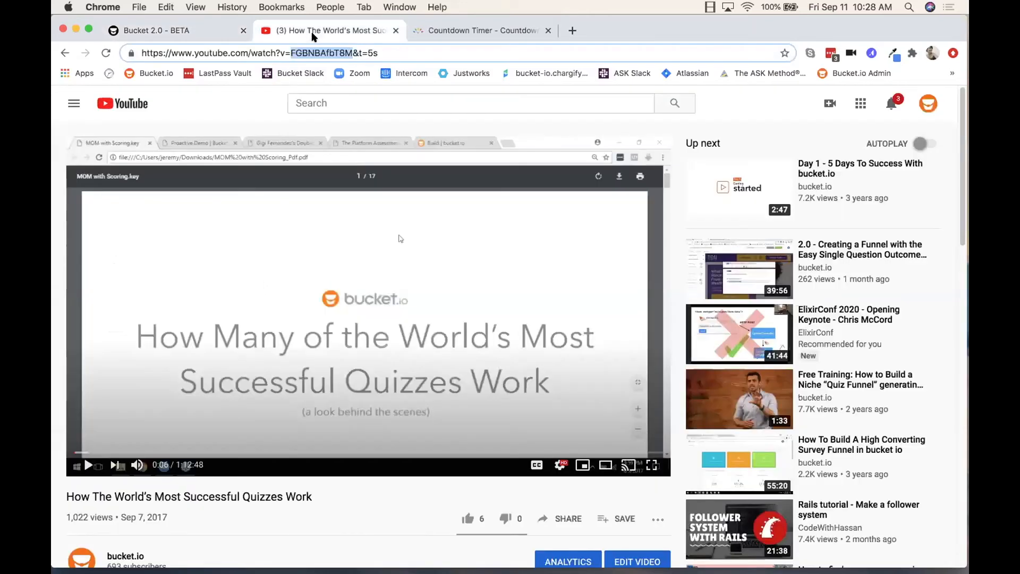
click(290, 50)
drag(290, 51, 353, 50)
right_click(332, 49)
click(351, 130)
click(206, 32)
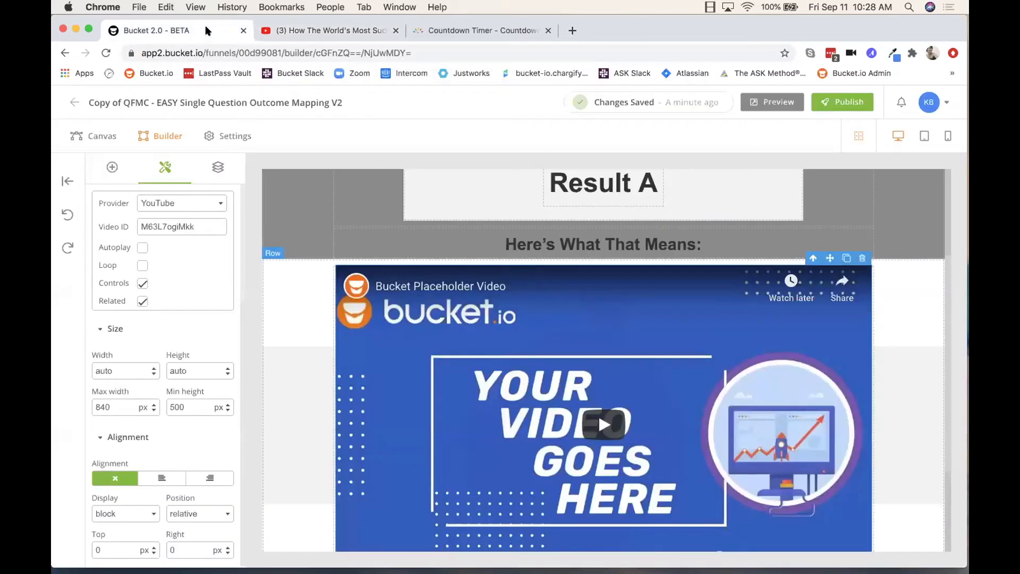
Step: Replace the placeholder's video ID with FGBNBAfbT8M and turn off related videos
double_click(202, 223)
key(BackSpace)
right_click(151, 223)
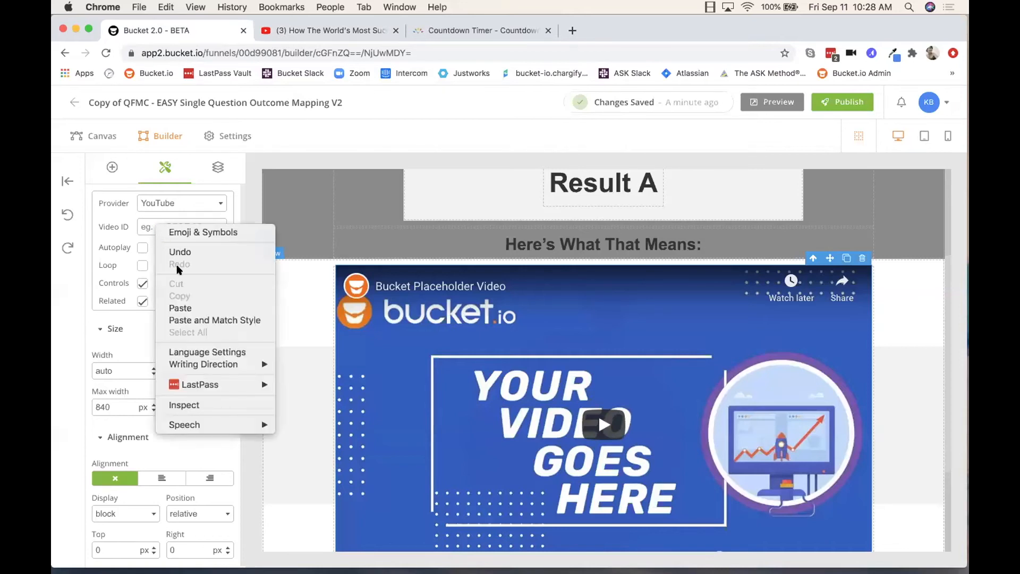
click(182, 308)
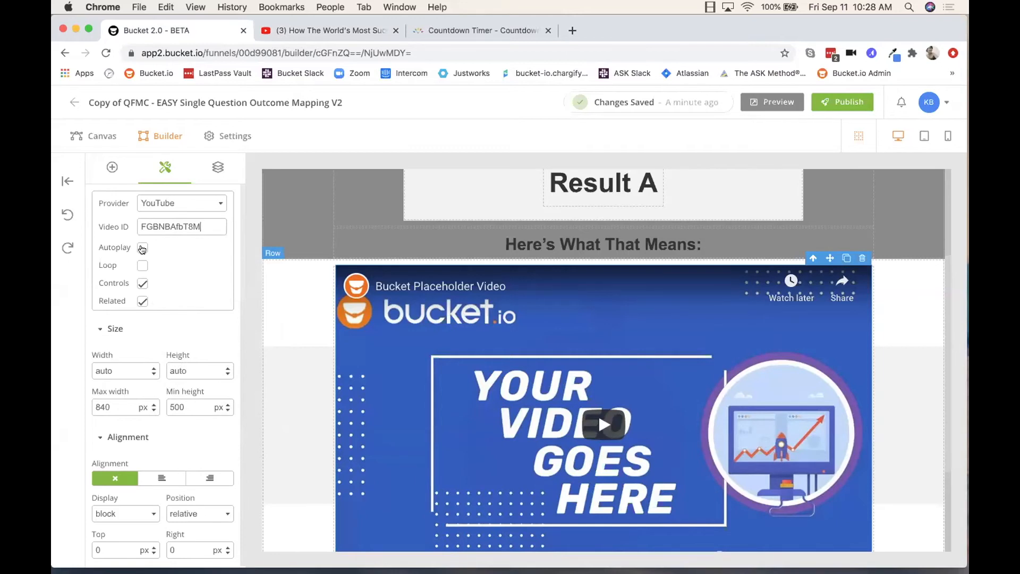
click(144, 302)
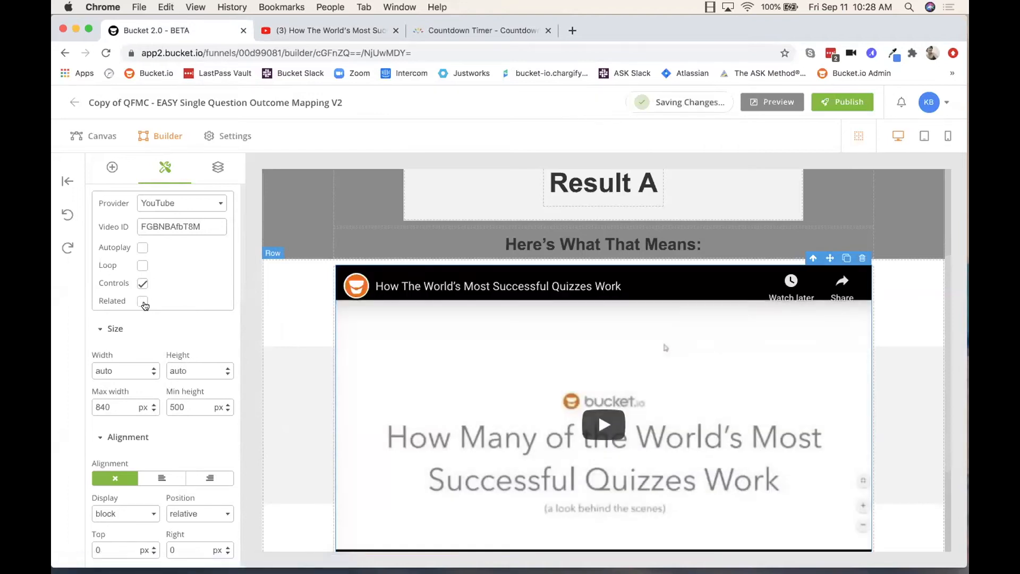
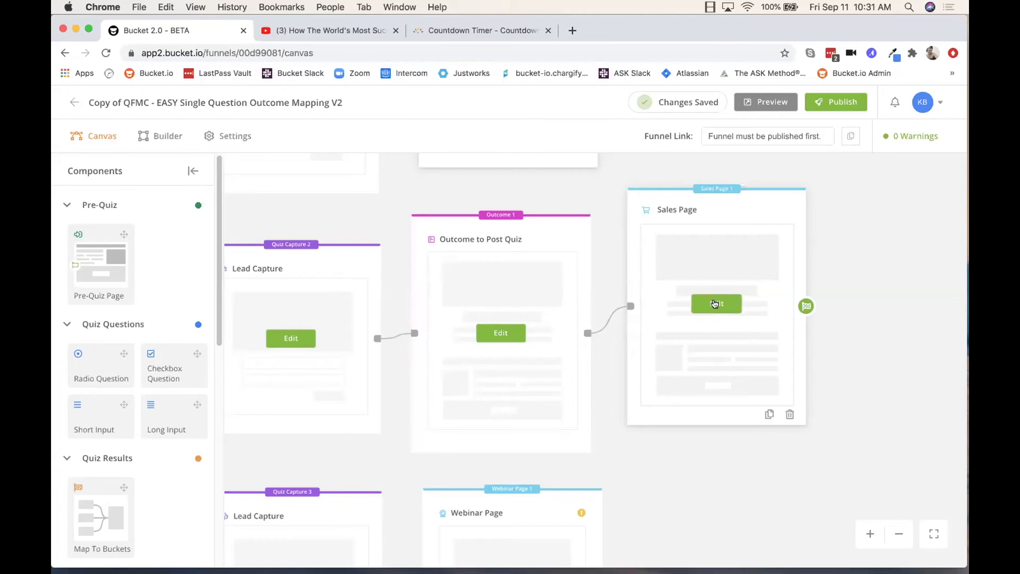
Step: Open the Sales Page for editing and start it from the Layout 1 layout
click(716, 304)
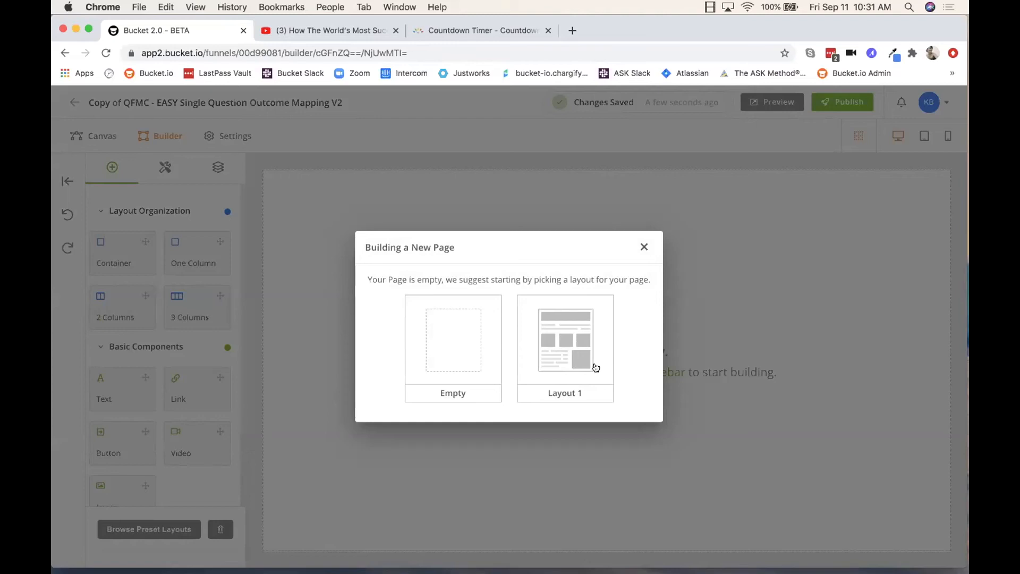
click(596, 367)
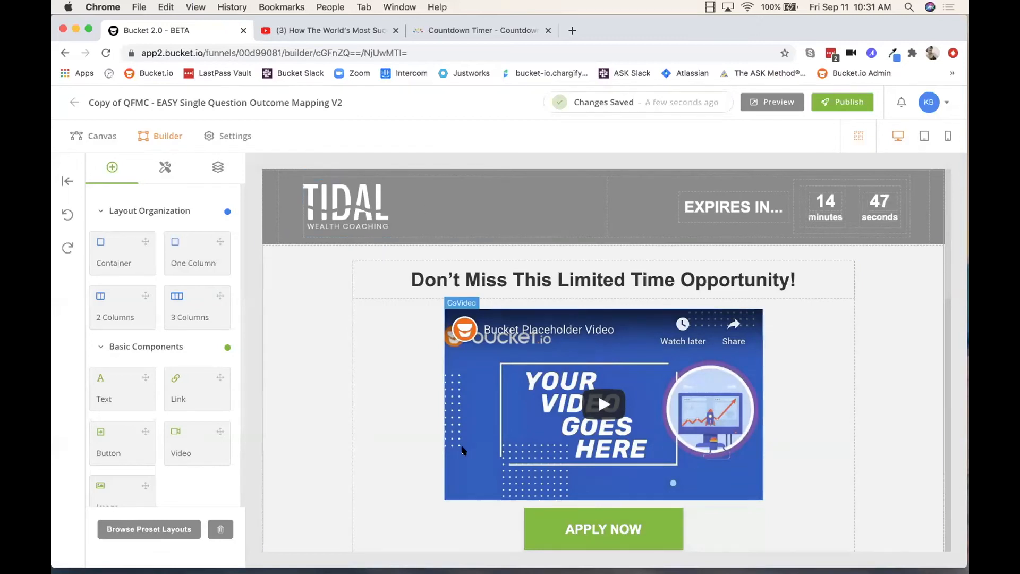
Step: Set the title of the APPLY NOW link below the video to "Apply Now"
scroll(867, 428, down, 4)
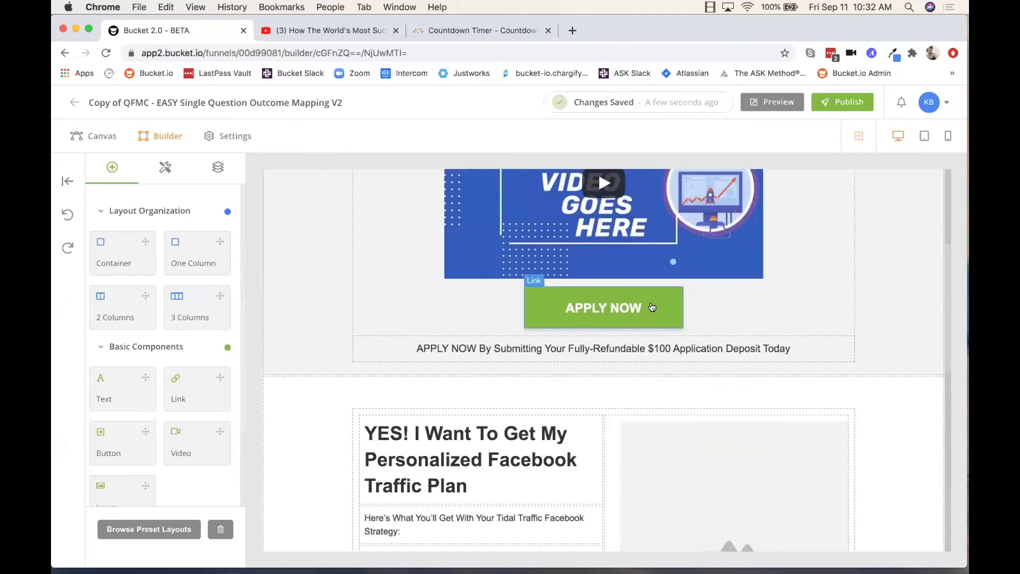
click(652, 307)
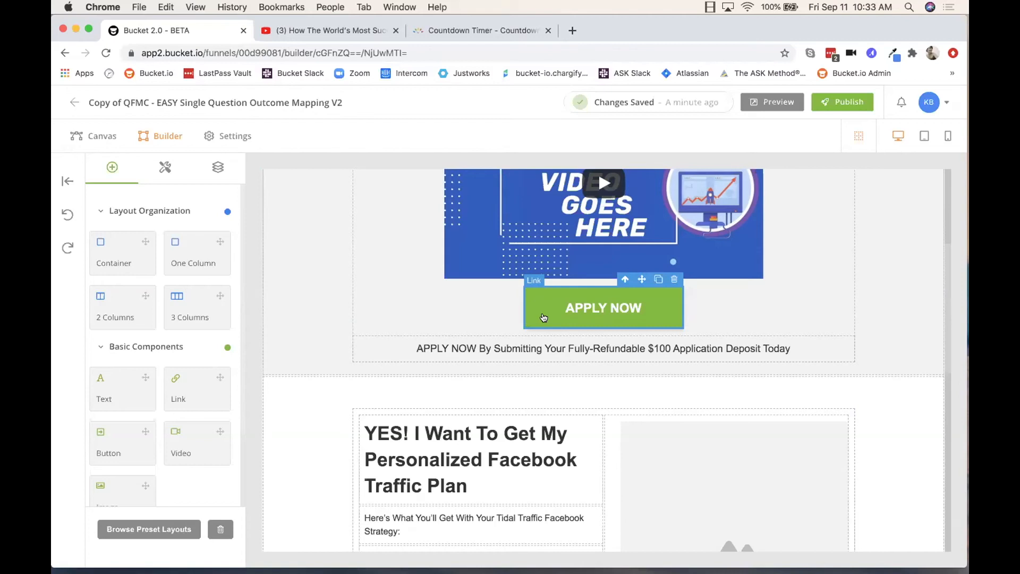
click(161, 166)
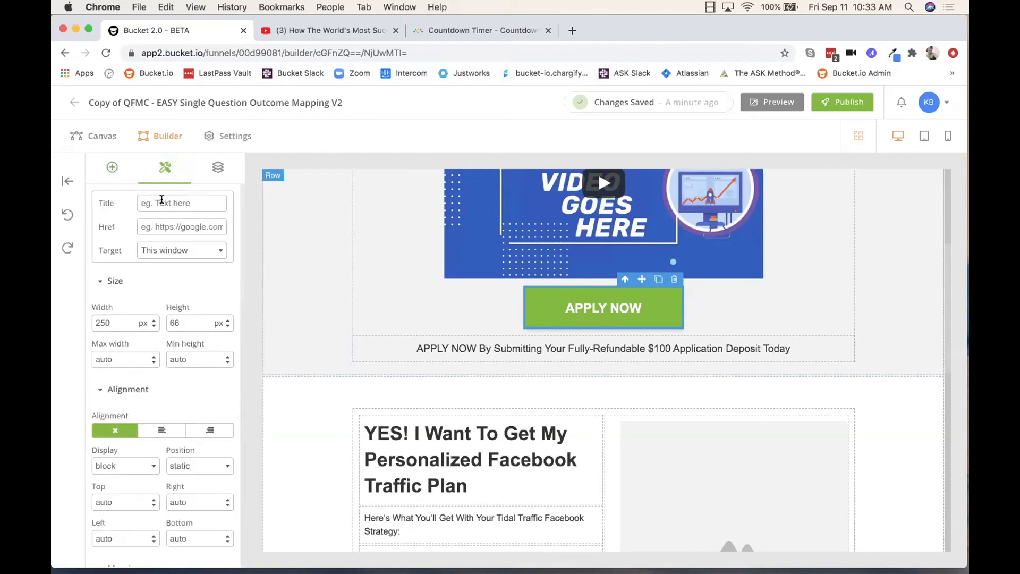
text(Apply Now)
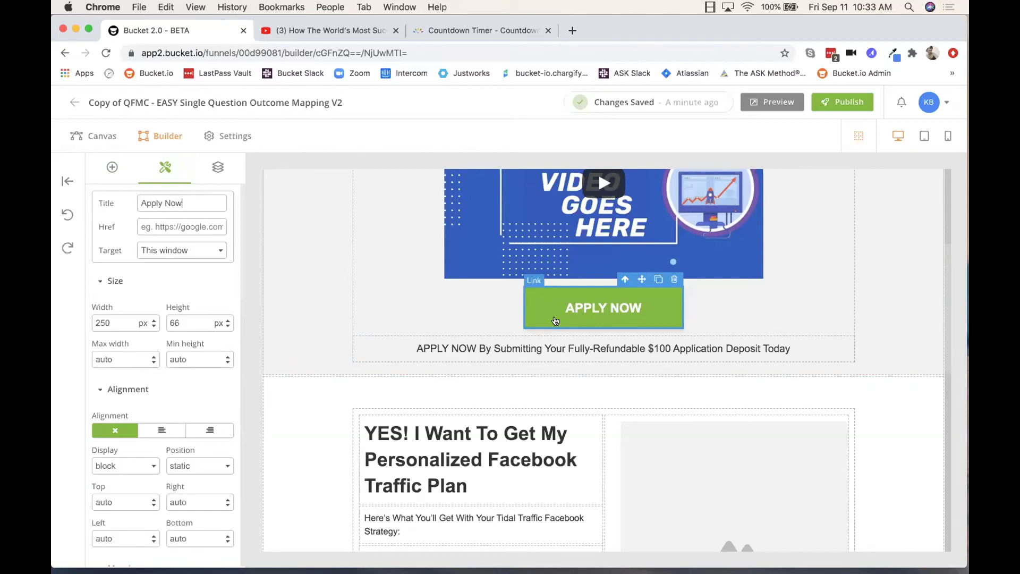
Step: Change the background color of the APPLY NOW link below the video to grey #bcc0b8
scroll(171, 283, down, 10)
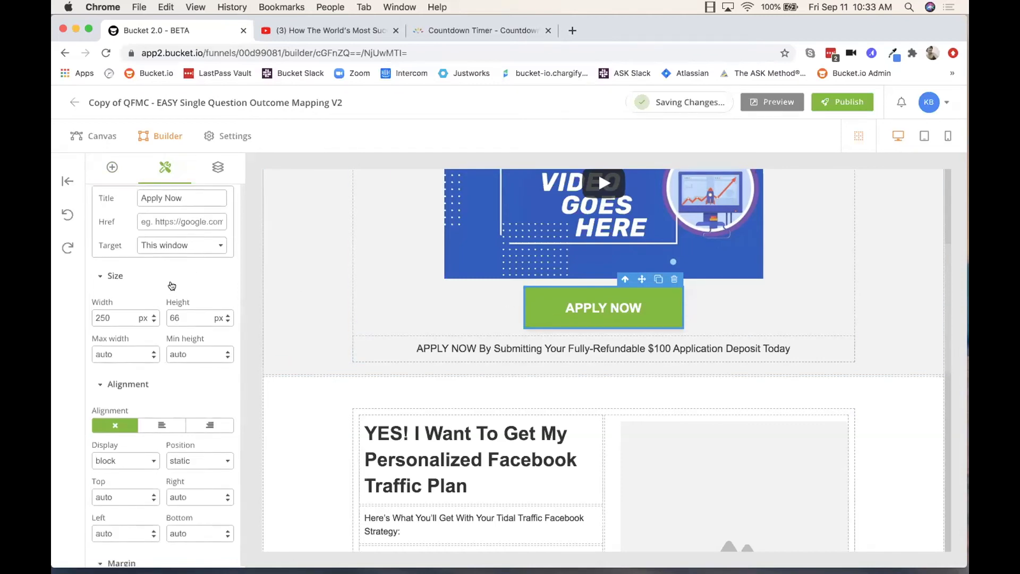
scroll(171, 282, down, 10)
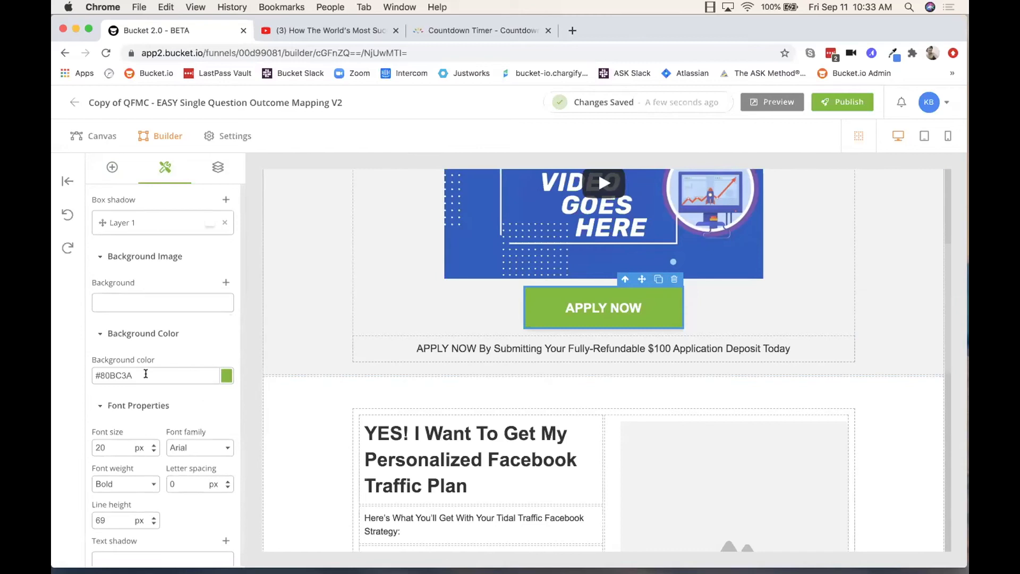
drag(133, 375, 97, 376)
click(226, 376)
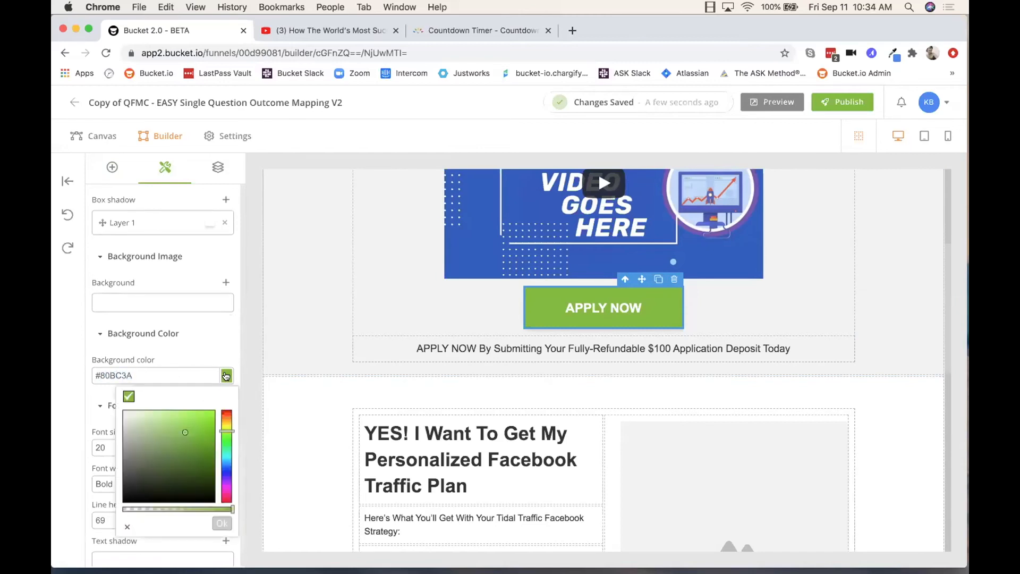
click(122, 429)
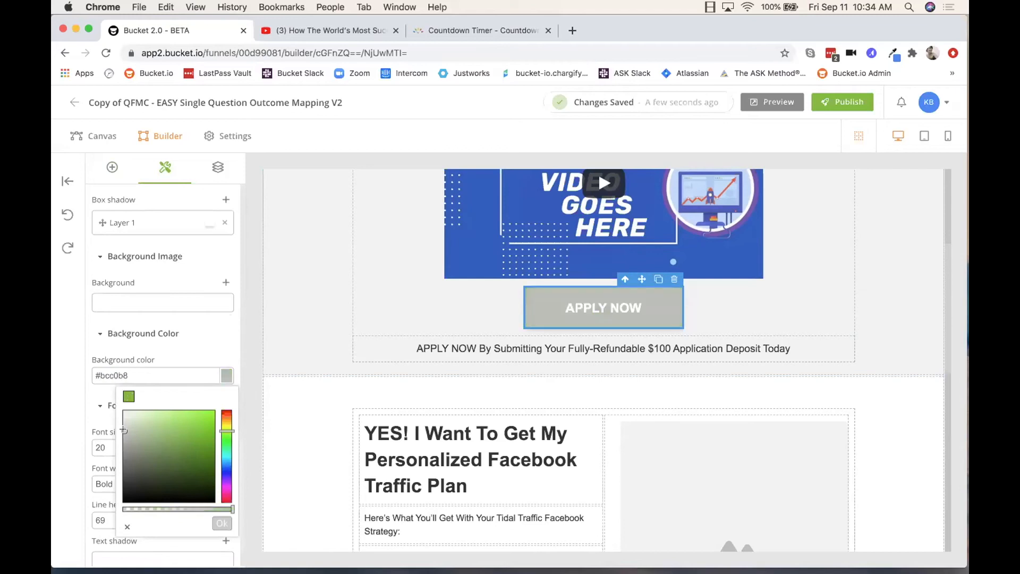
click(205, 332)
Step: Select the entire "YES! I Want To Get My Personalized Facebook Traffic Plan" heading text for editing
scroll(286, 300, down, 4)
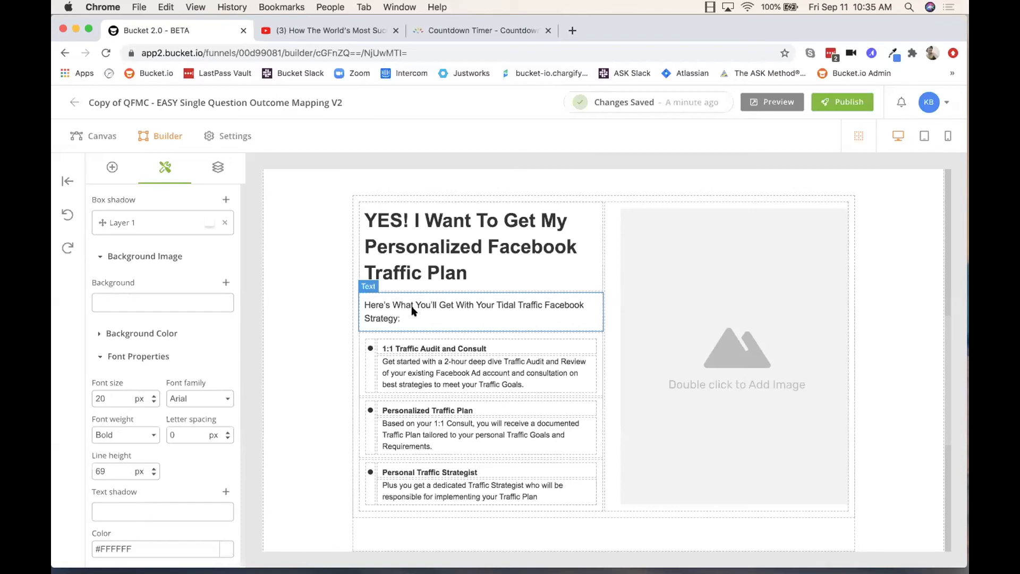
click(460, 241)
click(458, 239)
drag(471, 273, 364, 209)
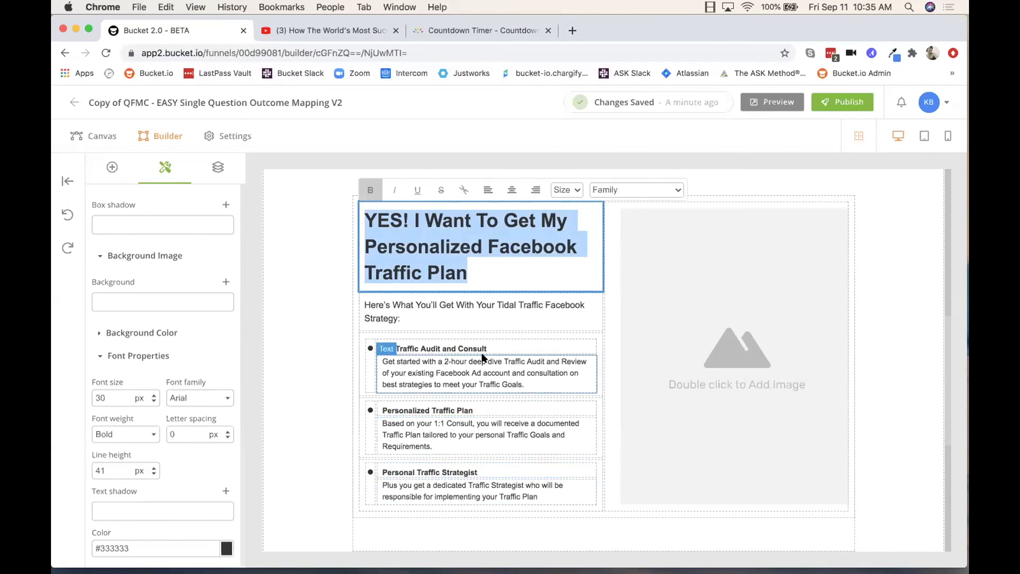
Step: Fill the image placeholder beside the traffic plan list with the existing photo of a woman seated in an office
click(730, 401)
double_click(728, 401)
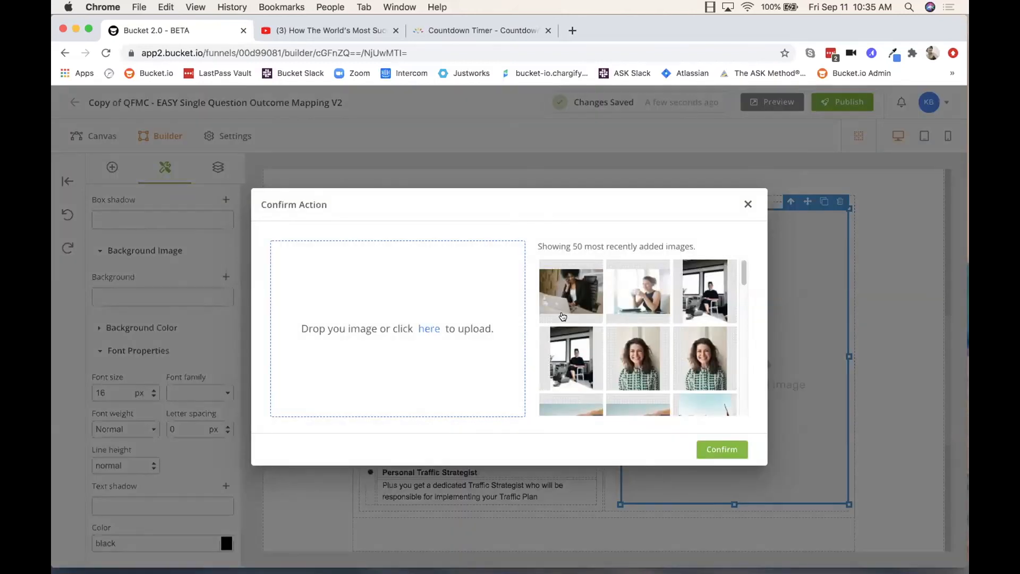
click(703, 292)
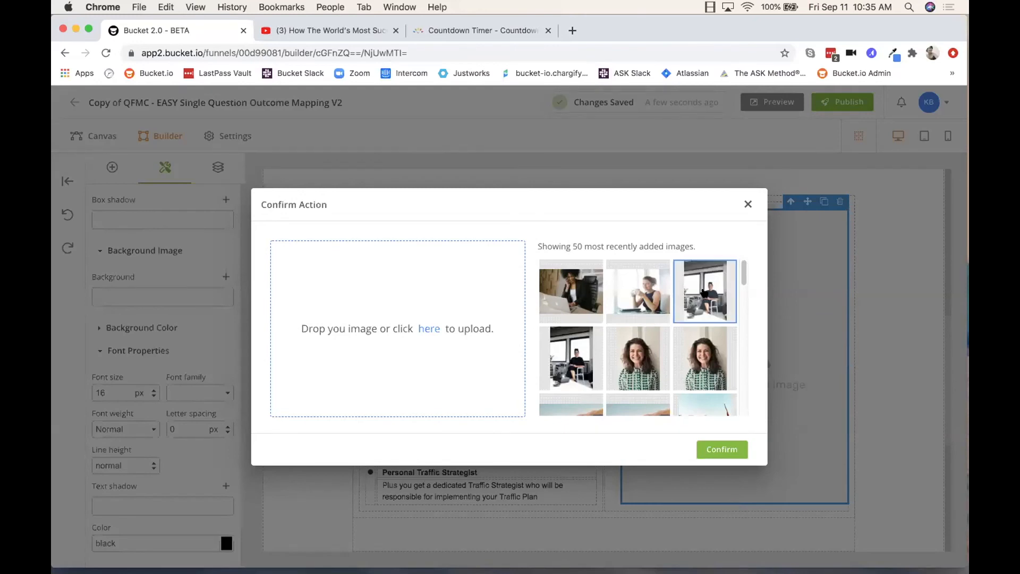
click(717, 451)
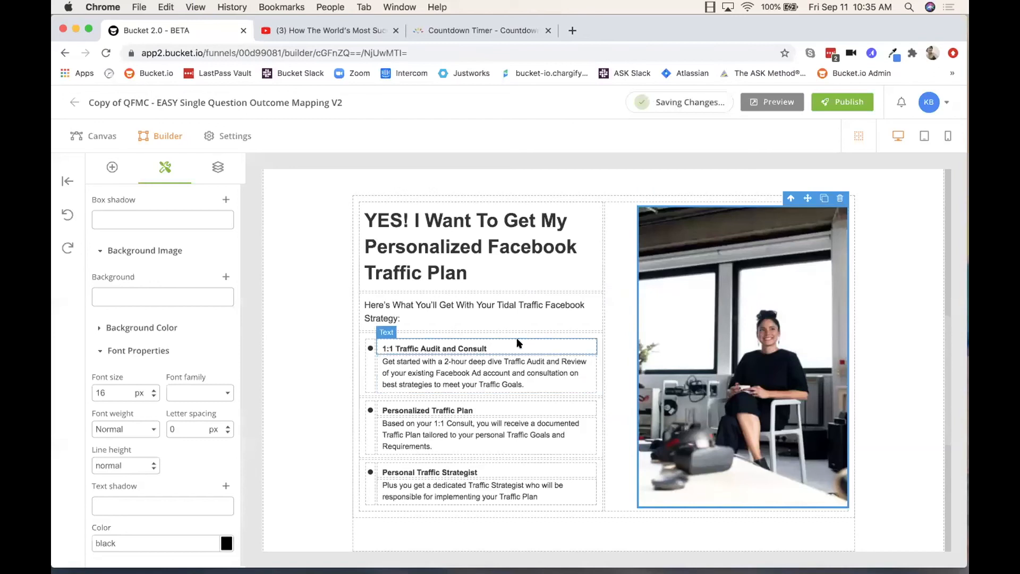
Step: Return to the funnel canvas, open the Webinar Page for editing and start it from Layout 1
scroll(517, 343, down, 5)
scroll(518, 343, down, 3)
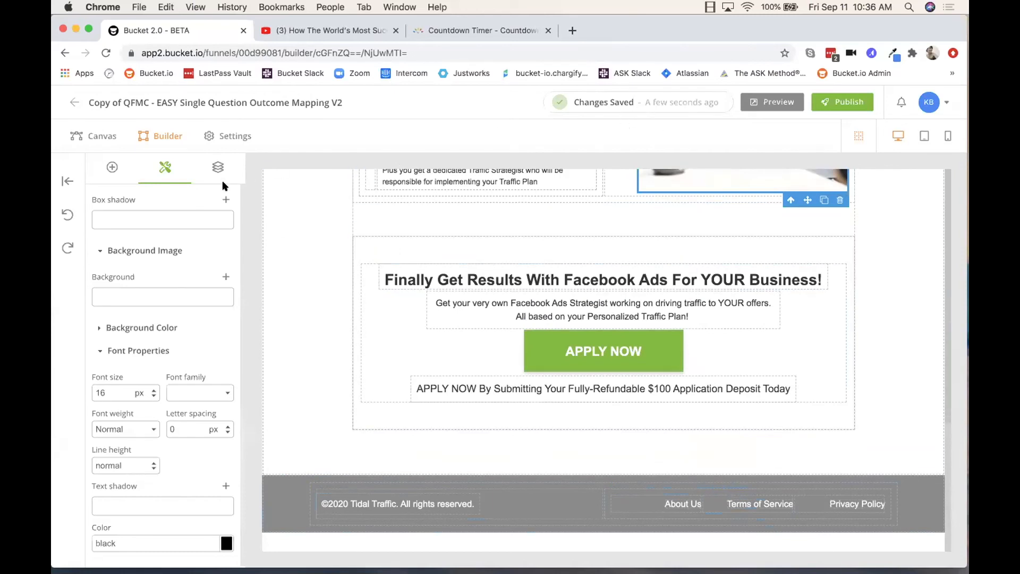
click(93, 137)
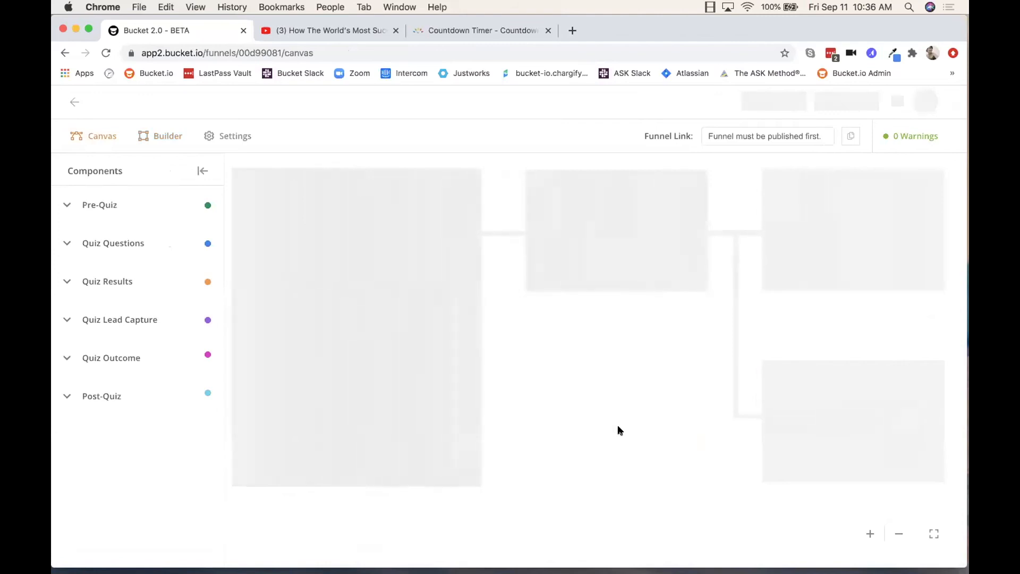
scroll(795, 244, up, 10)
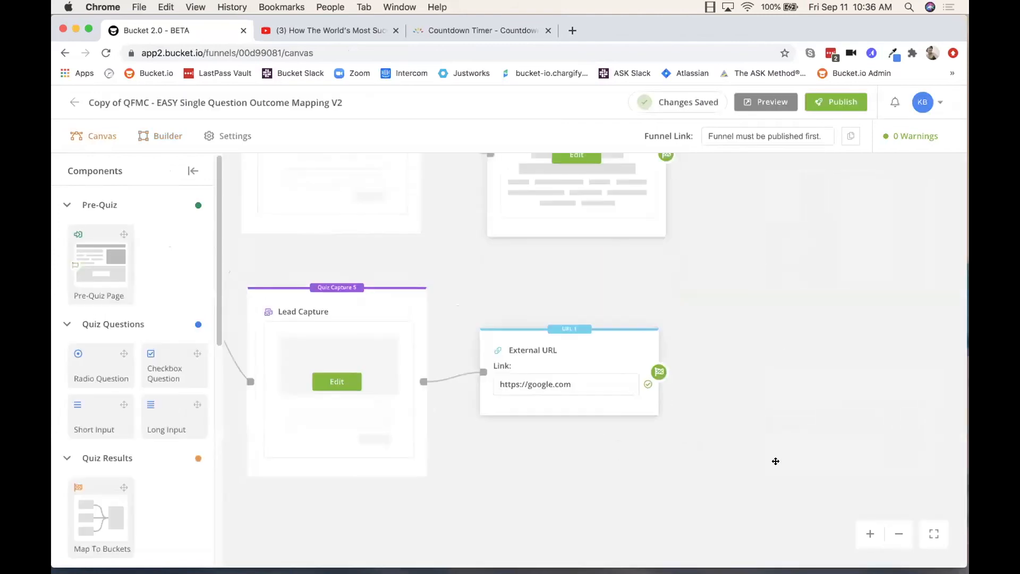
scroll(763, 315, up, 5)
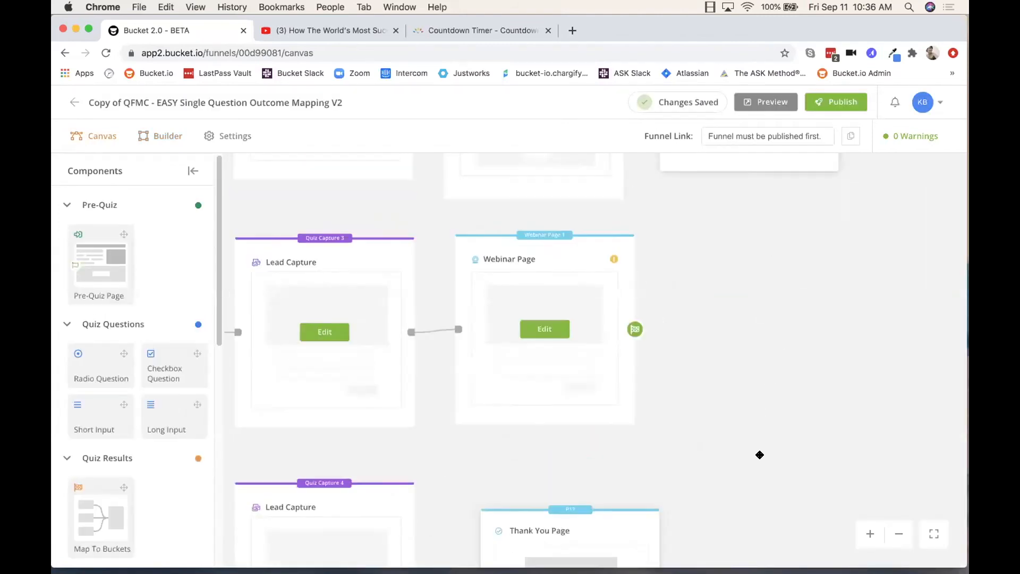
scroll(774, 456, down, 5)
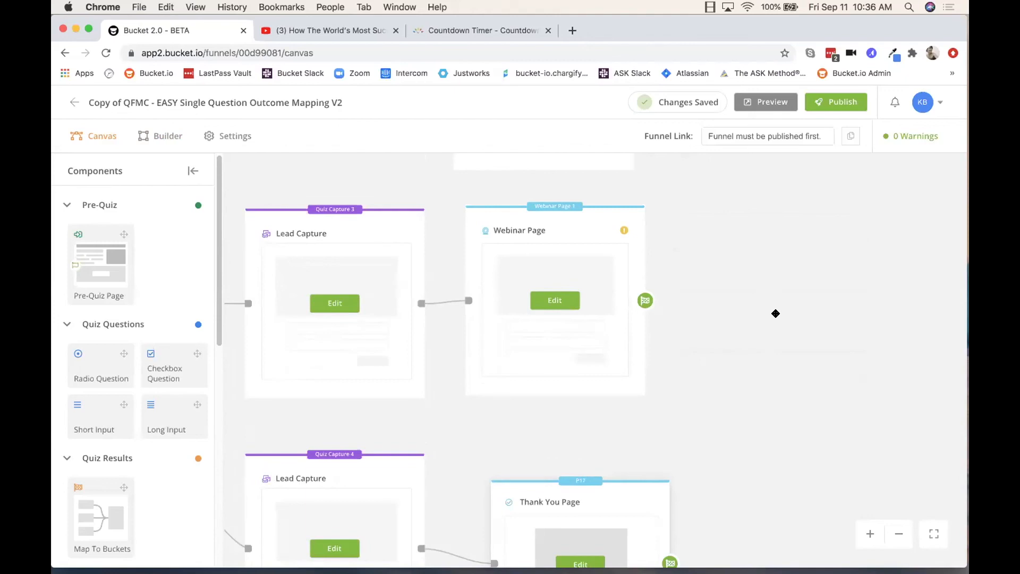
click(556, 301)
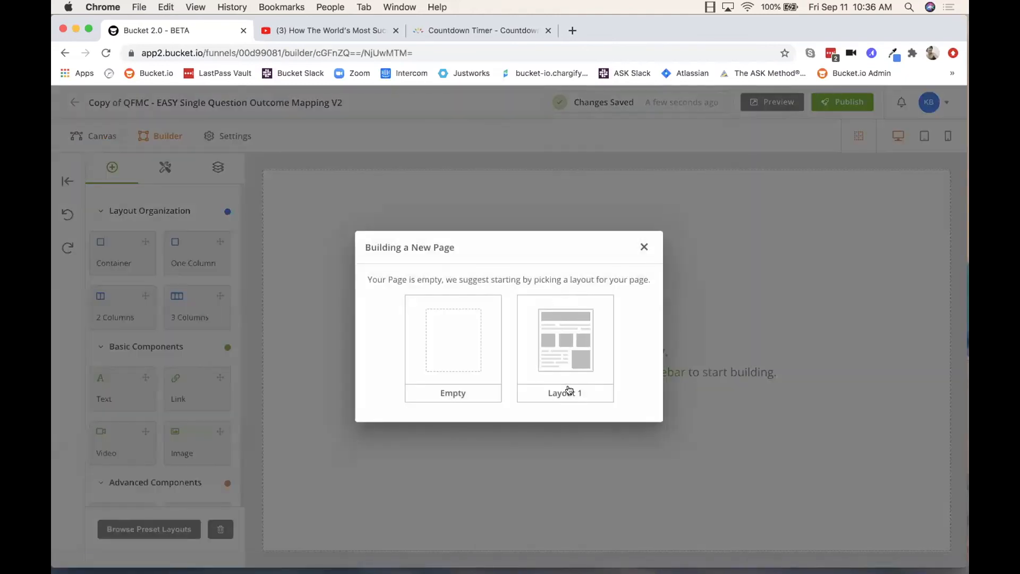
click(591, 378)
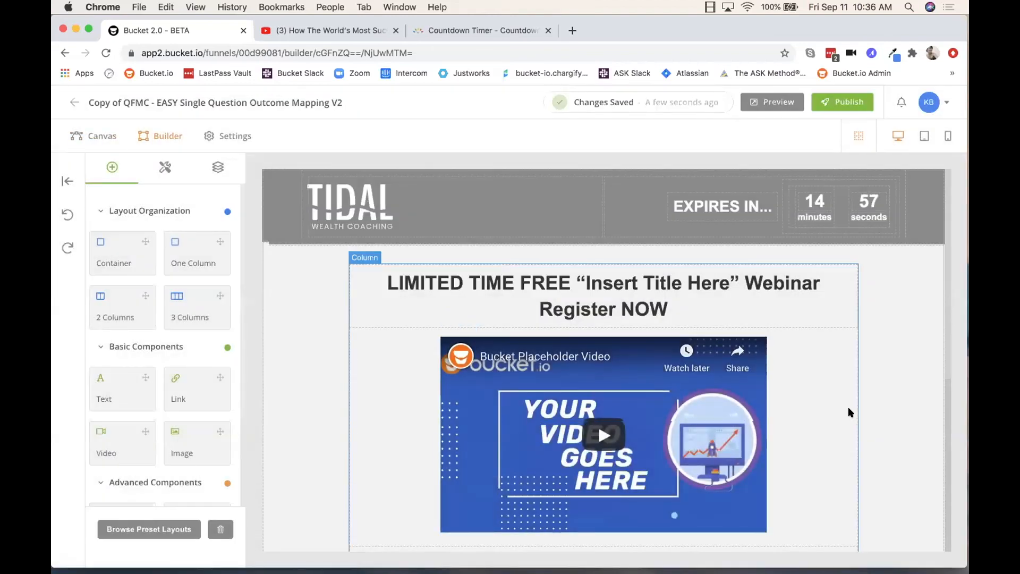
Step: Check the Webinar Page's available webinar components and open the GoToWebinar integration in the funnel's settings
scroll(848, 412, down, 2)
scroll(849, 412, down, 3)
scroll(849, 412, down, 3)
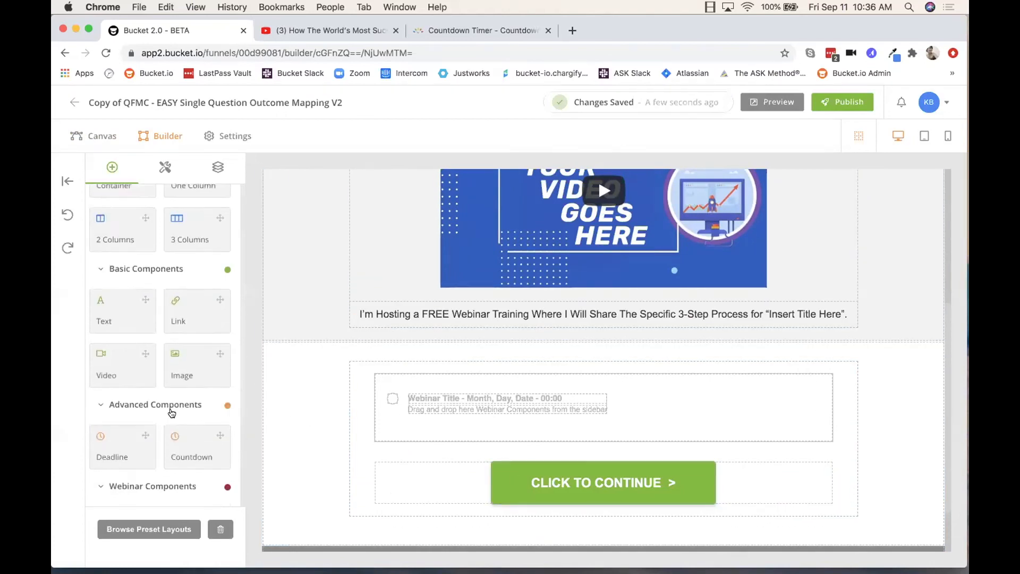
scroll(170, 410, down, 5)
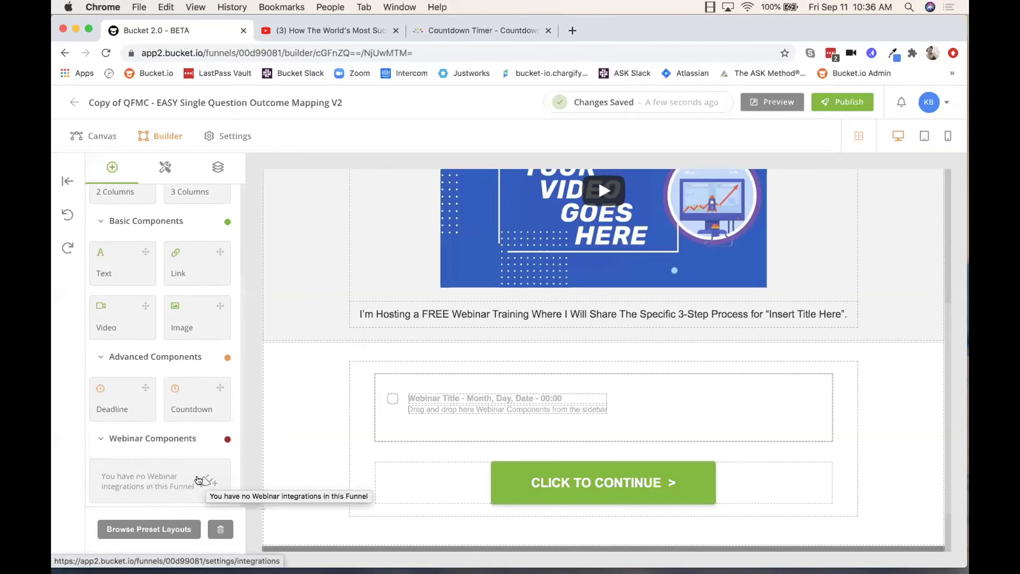
click(228, 136)
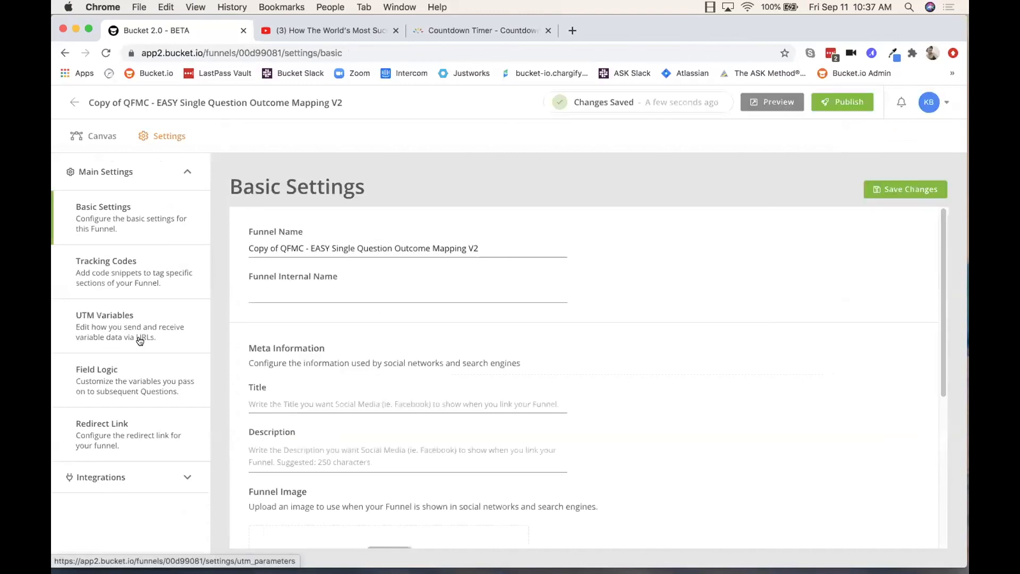
click(135, 479)
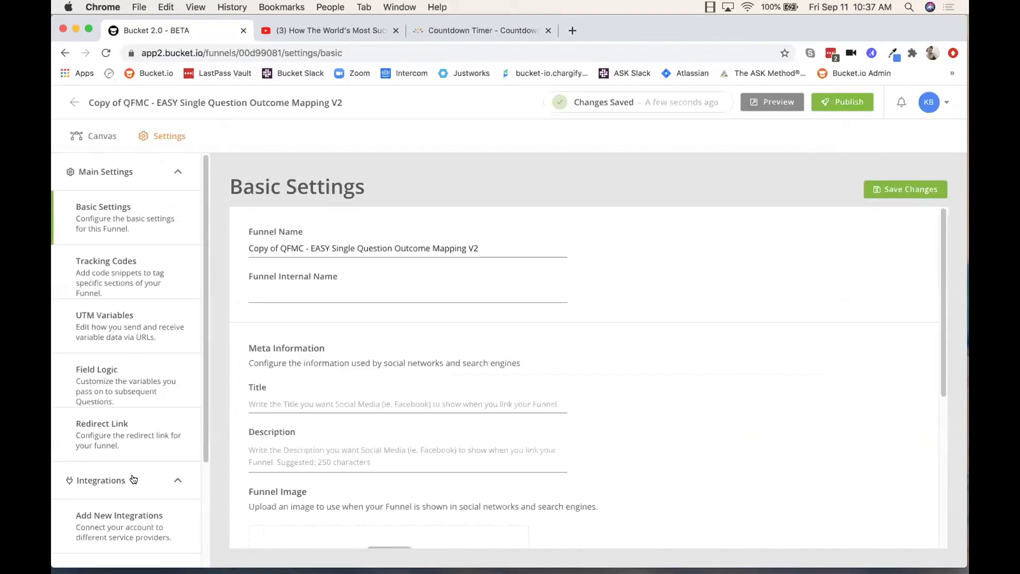
scroll(136, 480, down, 5)
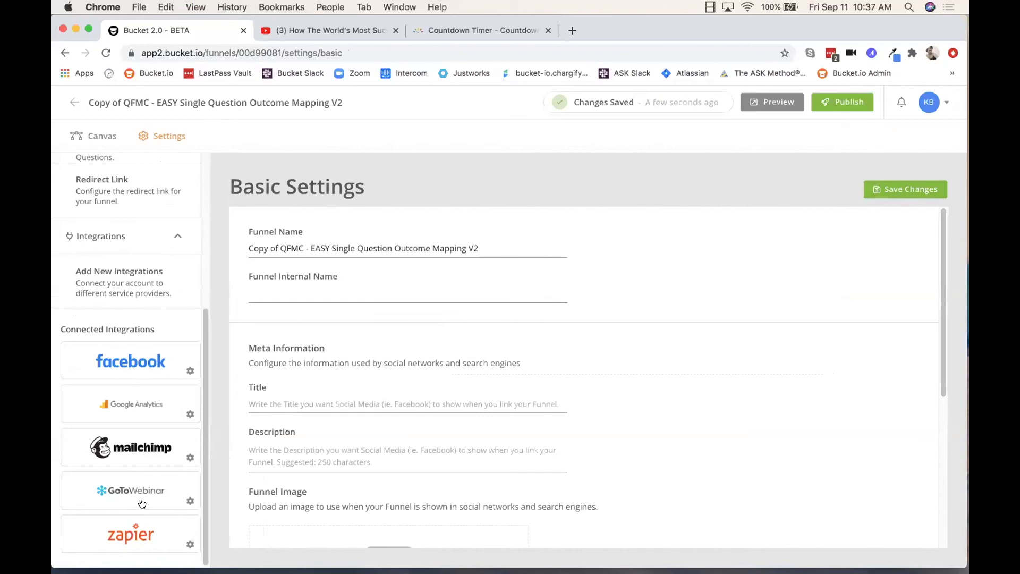
click(136, 492)
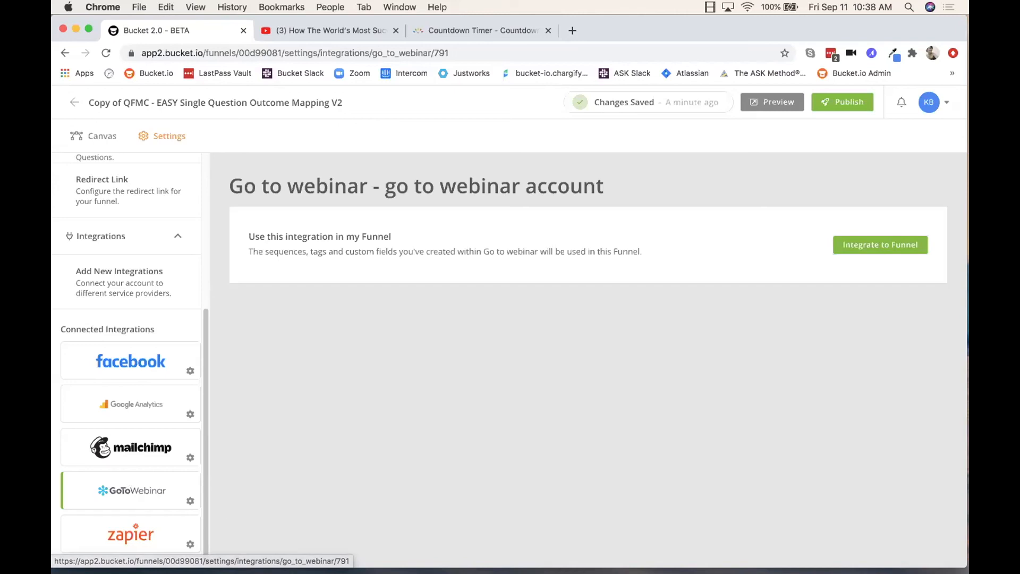
Step: Integrate the GoToWebinar account into this funnel, turn on its use and save the changes
click(872, 246)
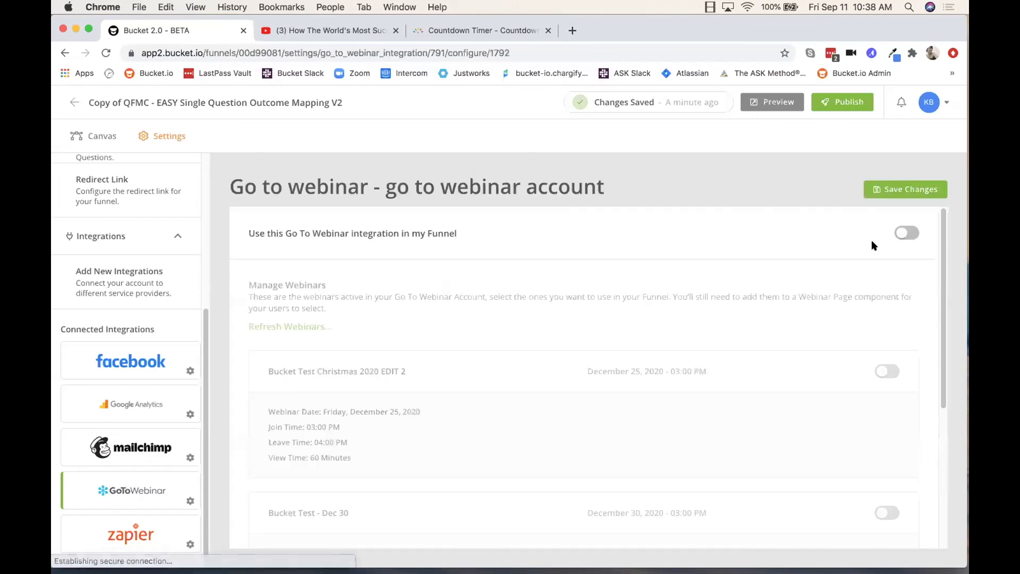
click(893, 189)
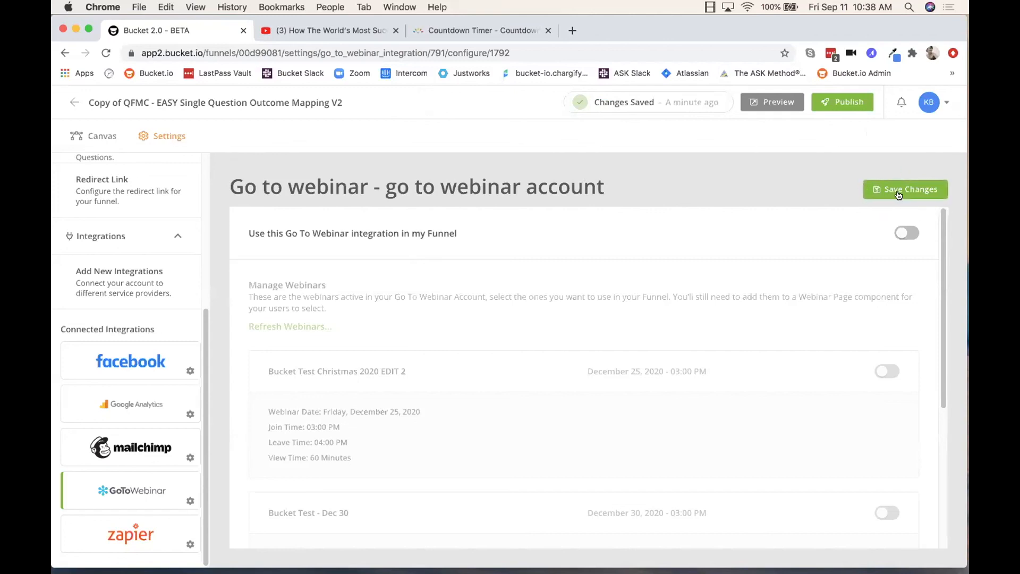
click(909, 233)
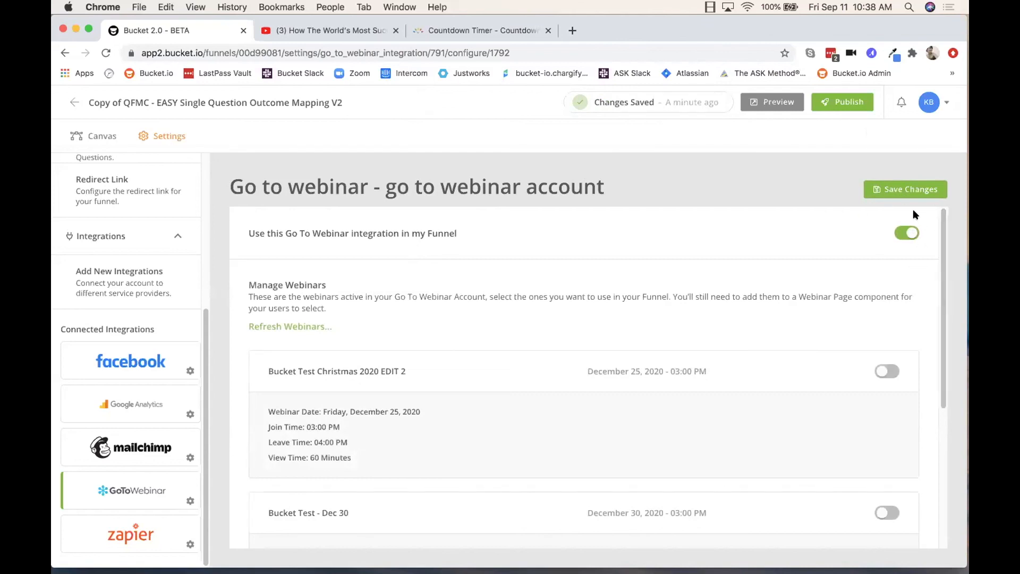
click(904, 196)
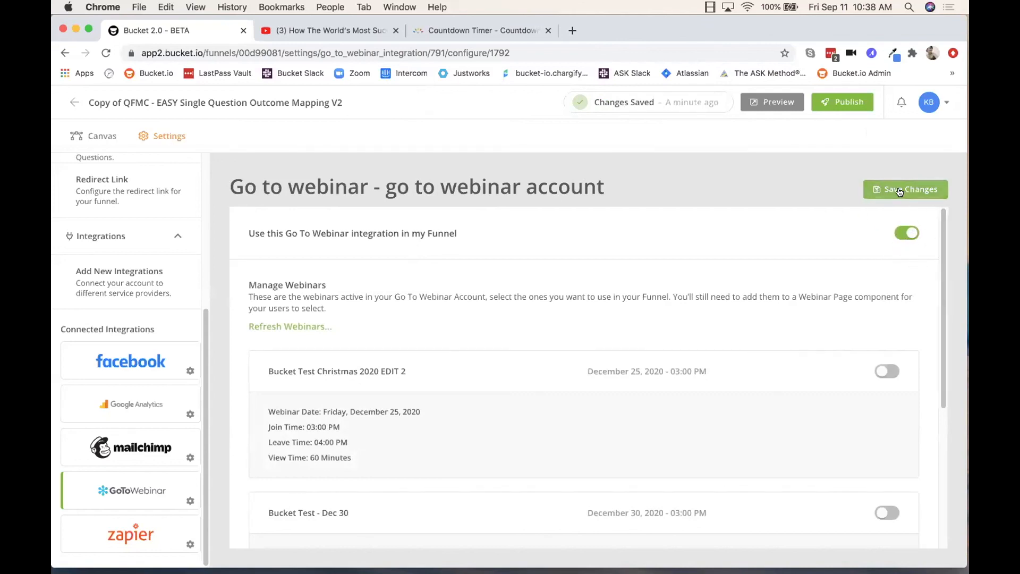
click(593, 119)
Step: Enable the "Bucket Test Christmas 2020 EDIT 2" webinar for use in the funnel
scroll(781, 288, down, 1)
scroll(779, 288, down, 3)
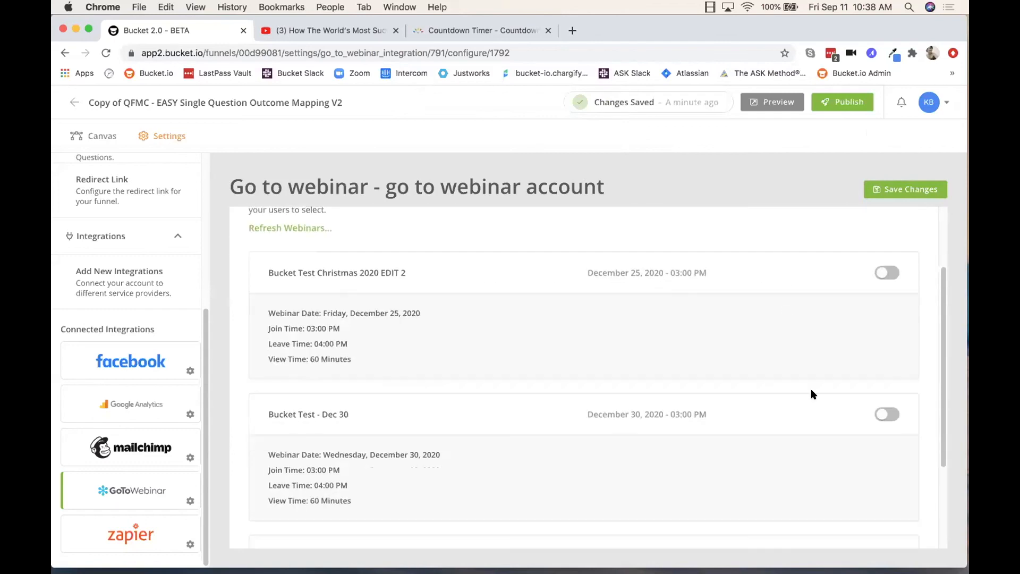
click(884, 274)
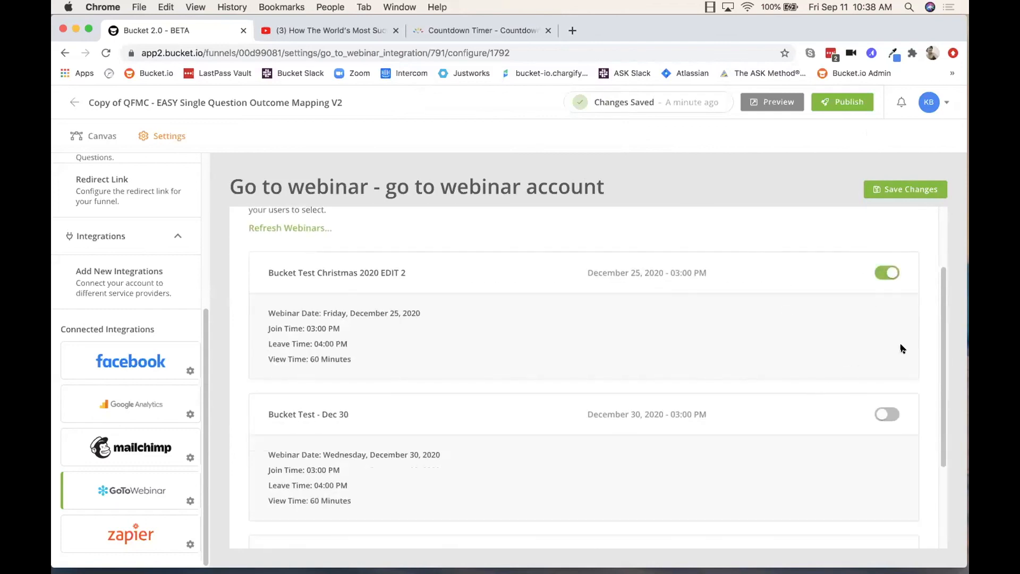
Step: Enable the "Bucket Test - Dec 30" webinar for use in the funnel and save the GoToWebinar integration changes
click(888, 416)
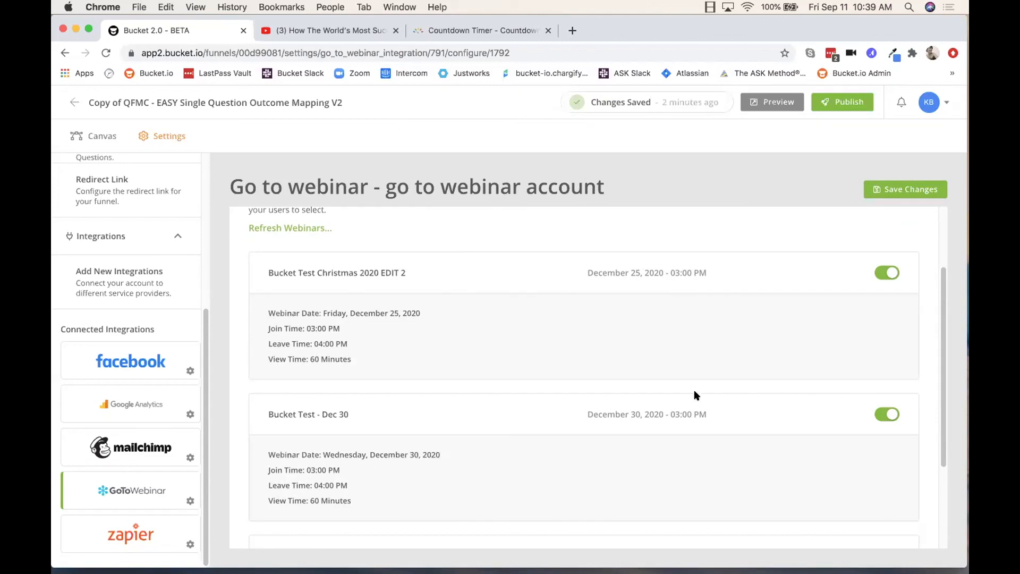
scroll(695, 393, down, 3)
scroll(695, 394, up, 3)
scroll(698, 393, up, 3)
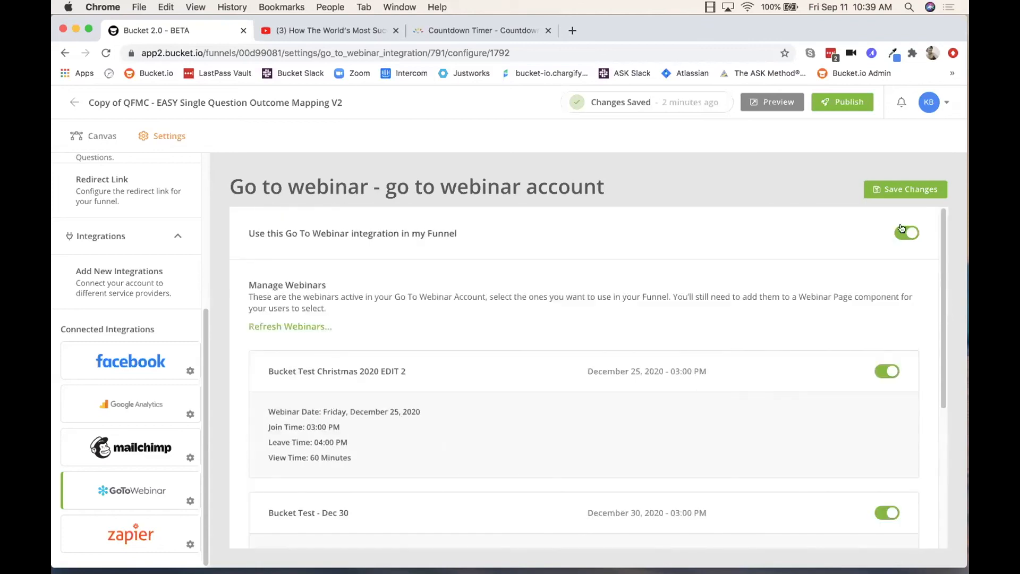
click(906, 191)
Step: Return to the funnel canvas and open the Webinar Page for editing
click(95, 136)
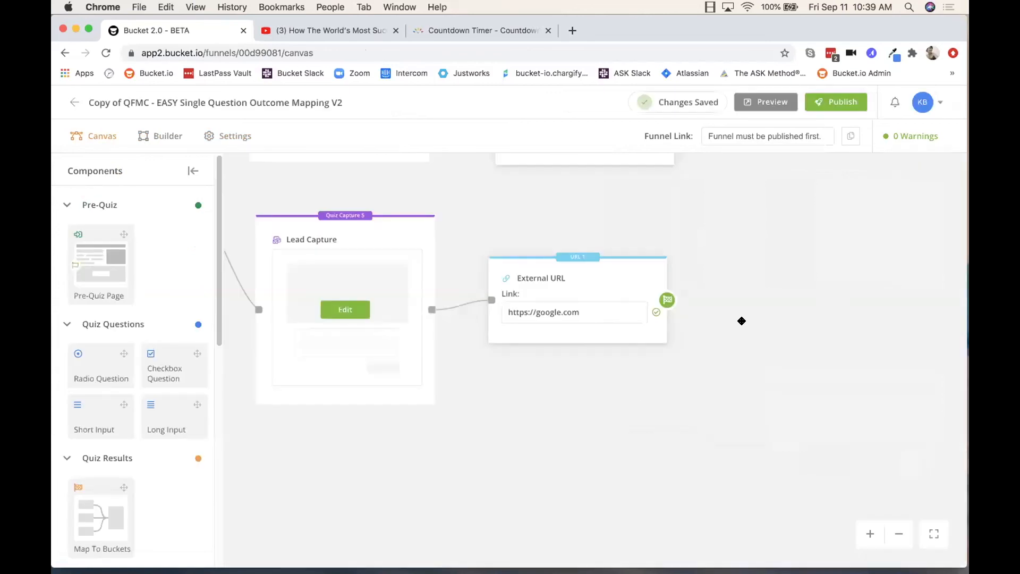
drag(740, 318, 734, 496)
drag(738, 410, 738, 555)
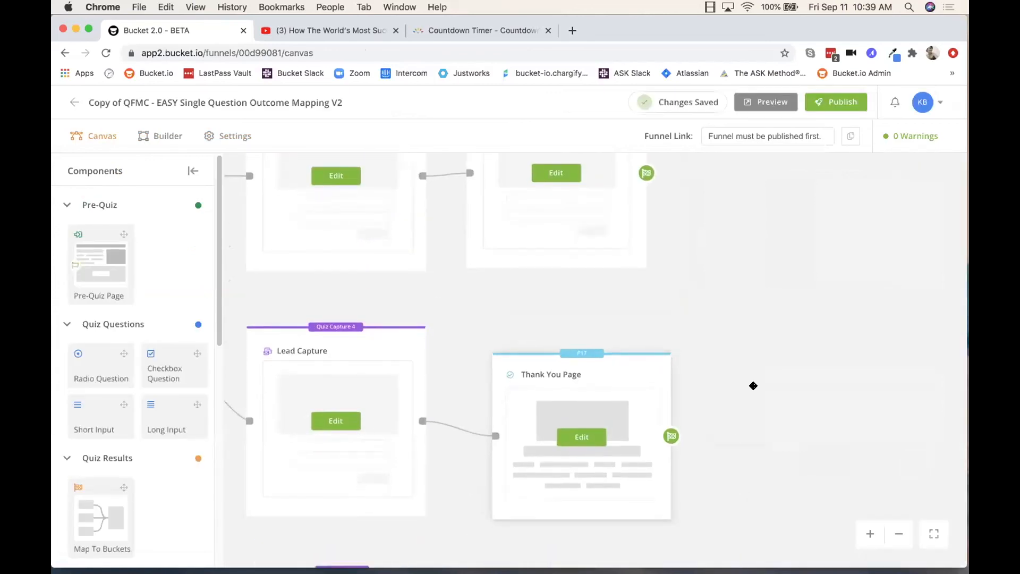
scroll(781, 438, up, 5)
click(579, 311)
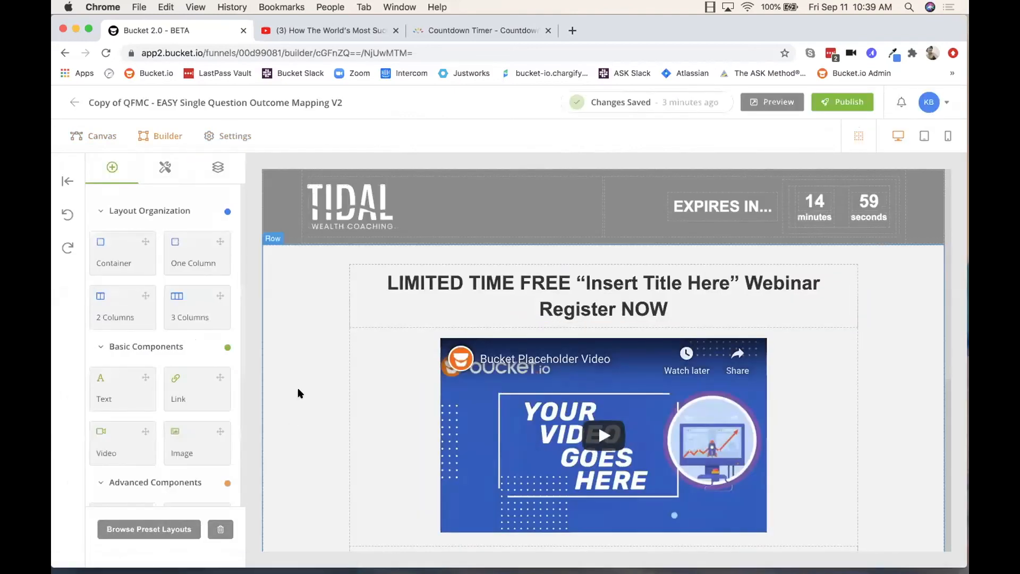
Step: Add the "Bucket Test Christmas 2020 EDIT 2" and "Bucket Test - Dec 30" webinars to the page's webinar list, above the continue button
scroll(298, 394, down, 6)
scroll(152, 427, down, 4)
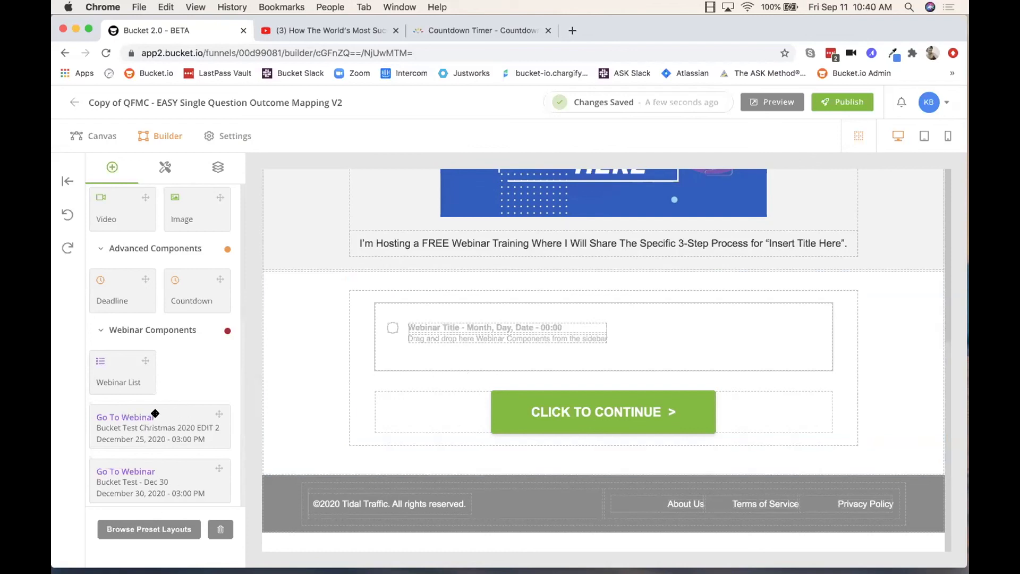
drag(170, 413, 508, 313)
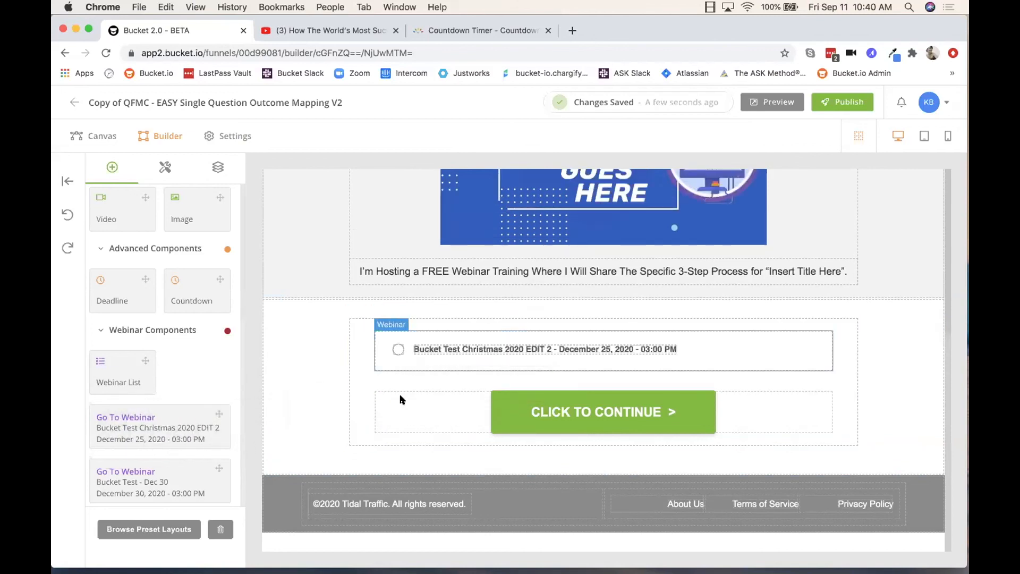
drag(177, 468, 512, 362)
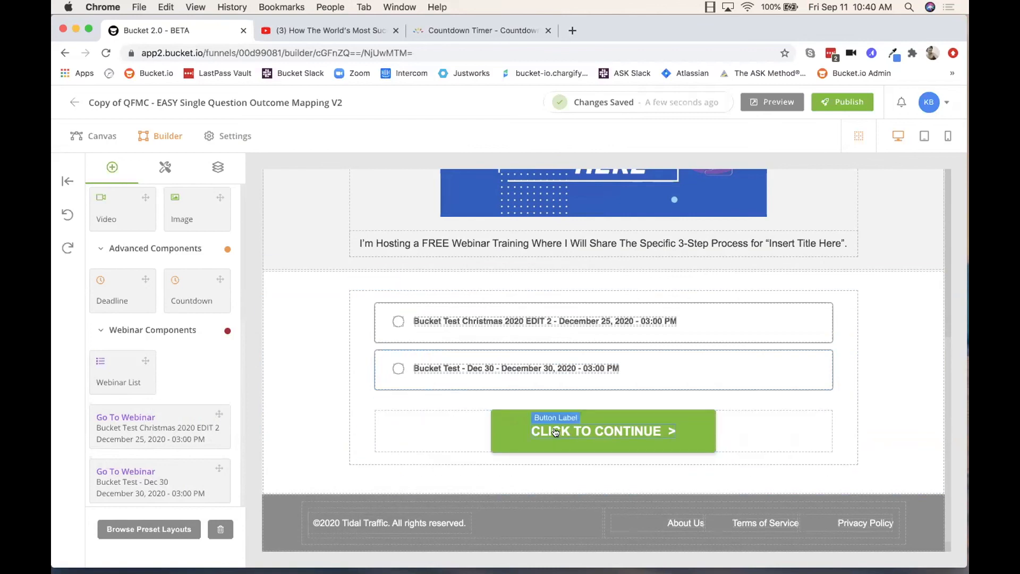
click(511, 435)
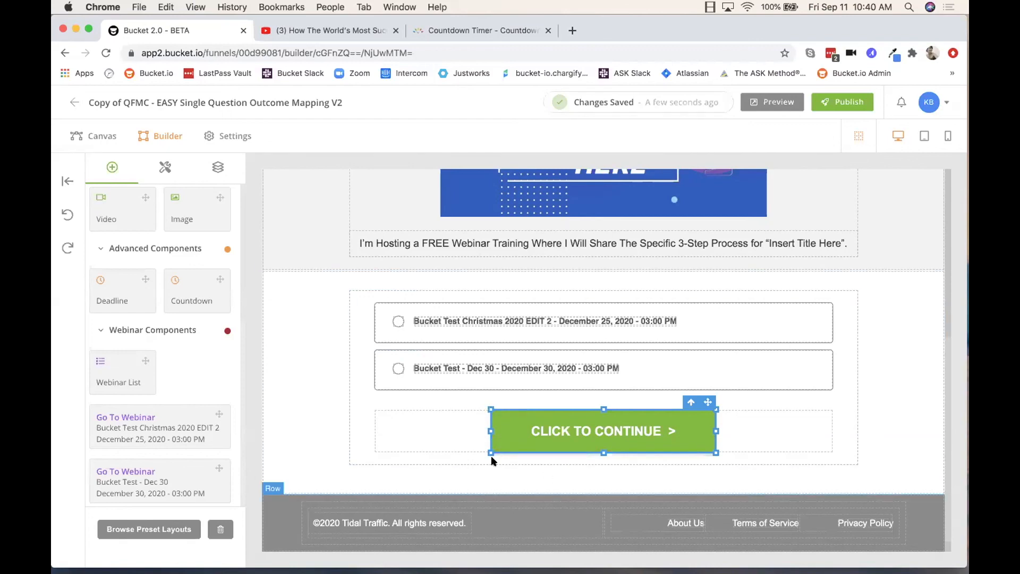
scroll(291, 420, up, 6)
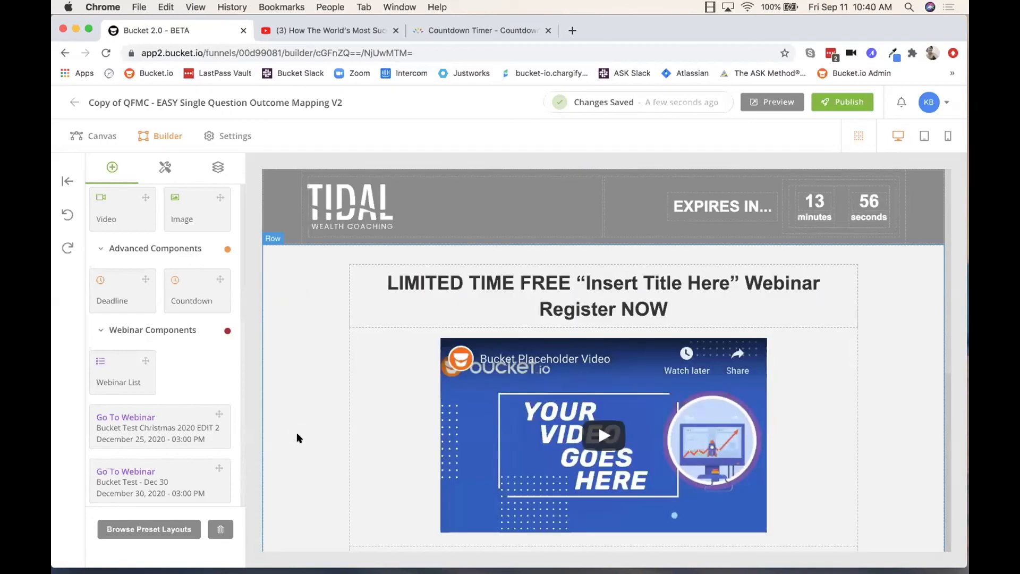
Step: Return to the funnel canvas and open the Thank You Page after Quiz Capture 4 for editing
click(95, 138)
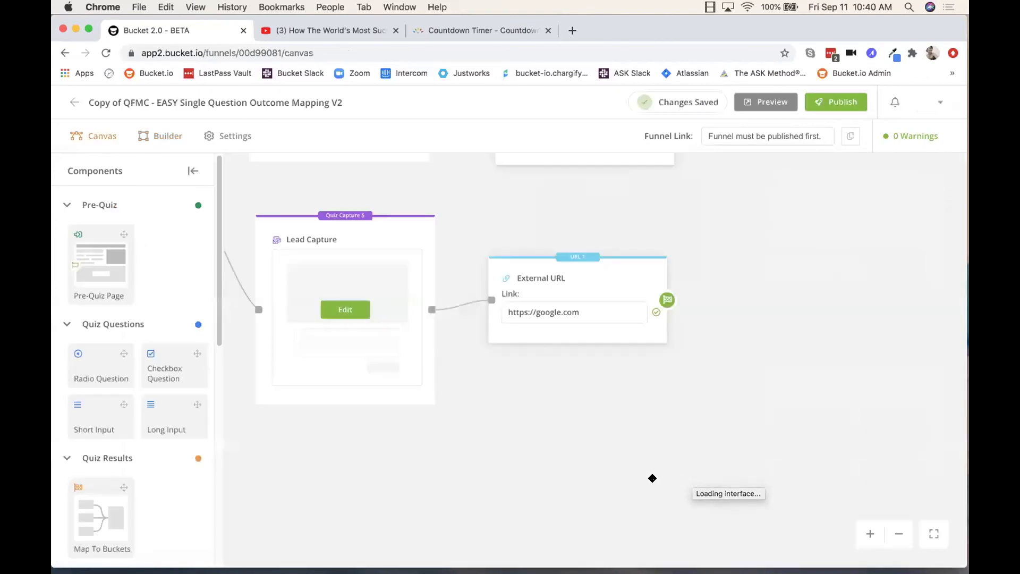
drag(736, 310, 675, 478)
drag(690, 324, 708, 385)
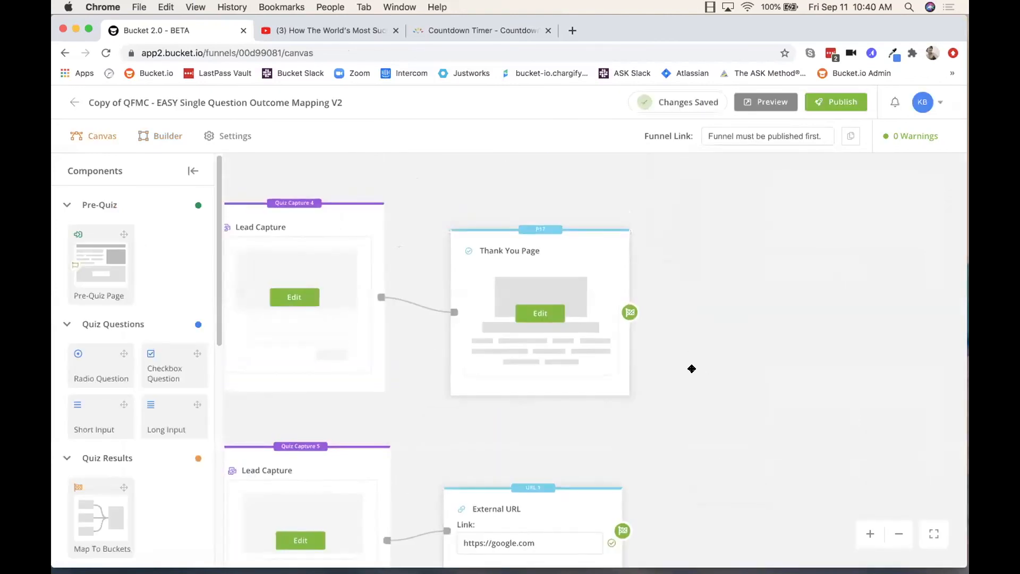
click(532, 311)
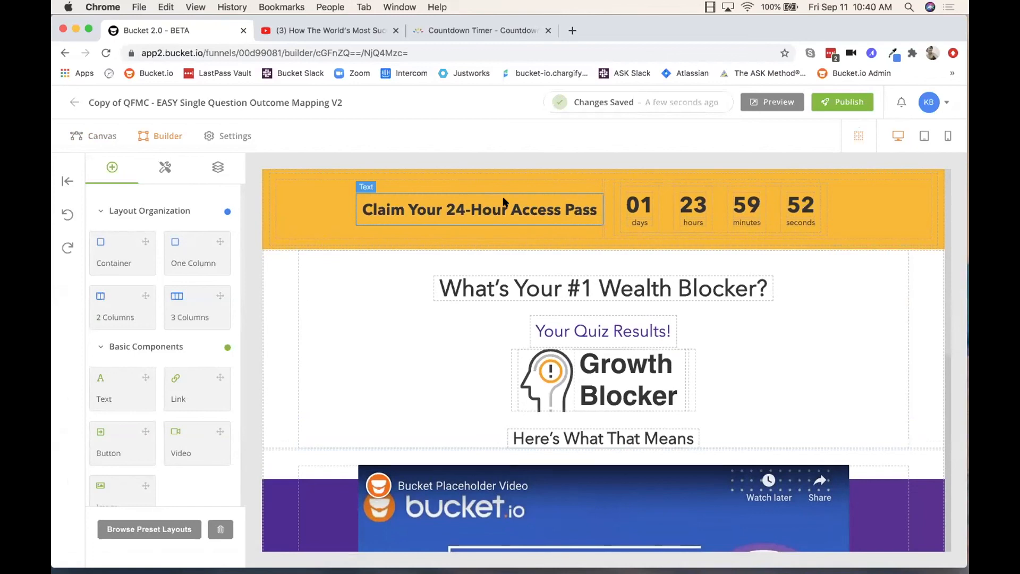
Step: Examine the Thank You Page's heading and header row, and open the countdown timer's settings
scroll(420, 304, down, 2)
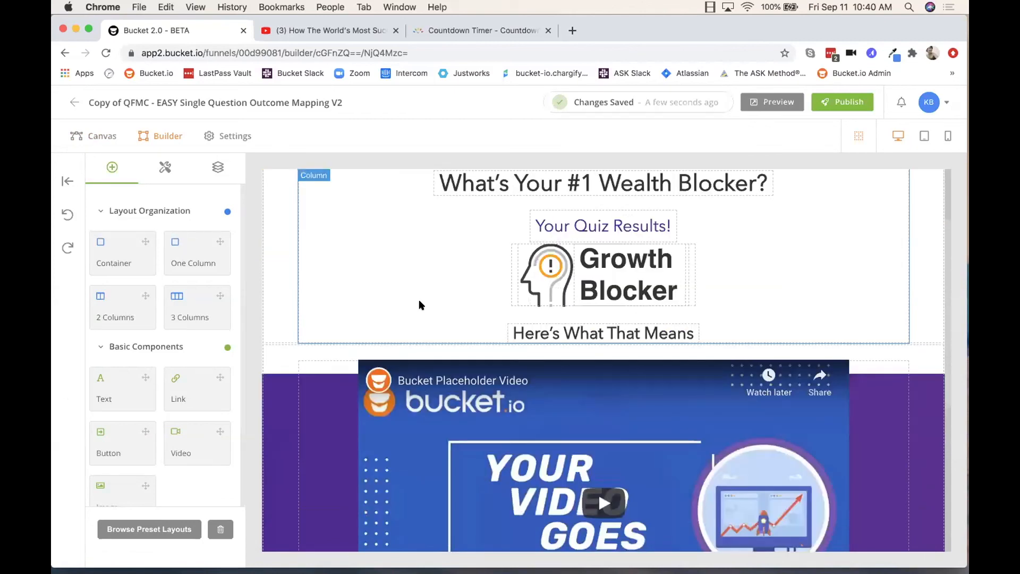
scroll(420, 305, up, 2)
click(587, 288)
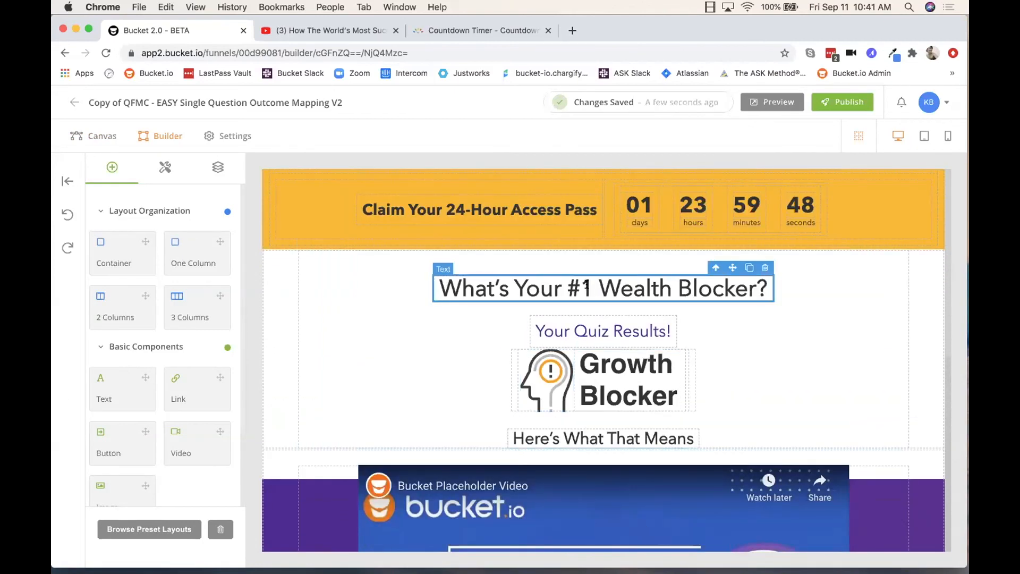
click(260, 236)
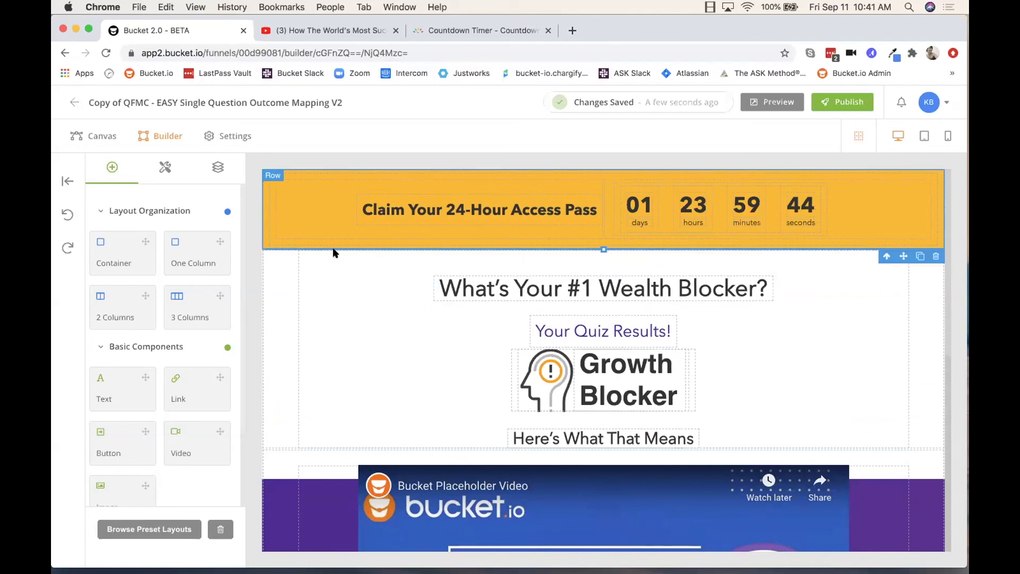
click(611, 230)
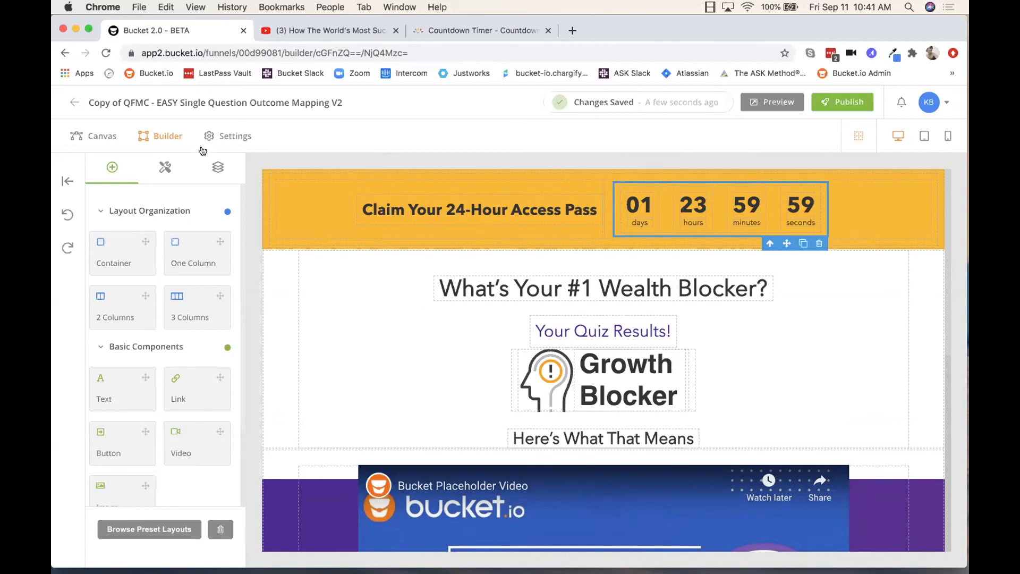
click(165, 166)
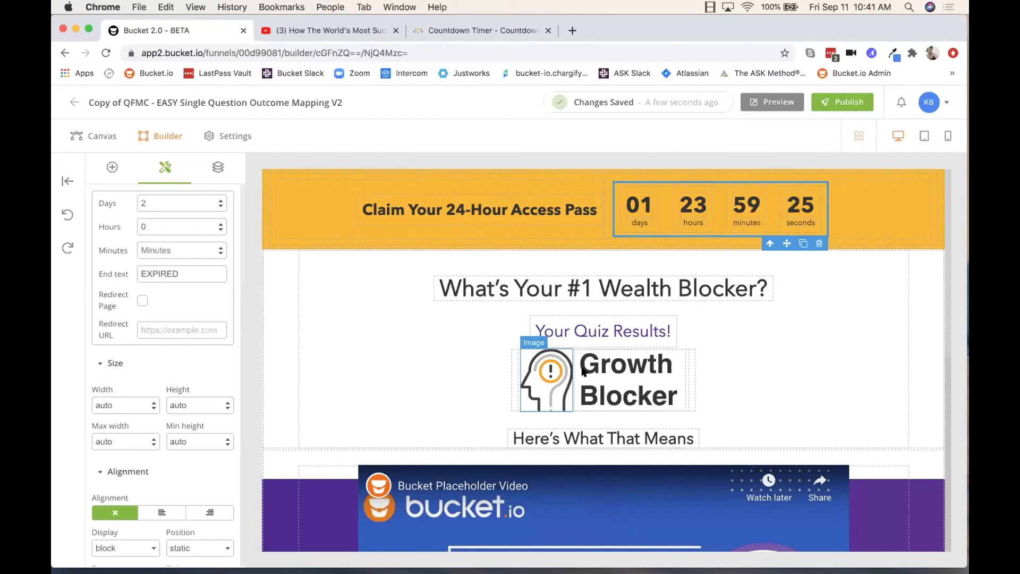
Step: Review the rest of the Thank You Page and select its "CLICK TO CONTINUE" button to view the button's settings
scroll(707, 358, down, 5)
scroll(706, 363, down, 5)
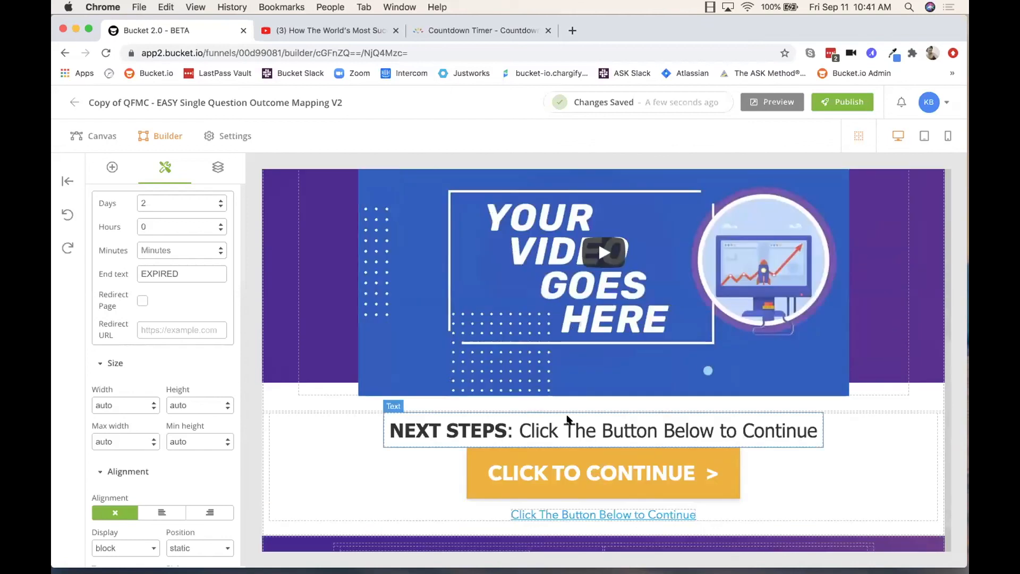
scroll(553, 431, down, 1)
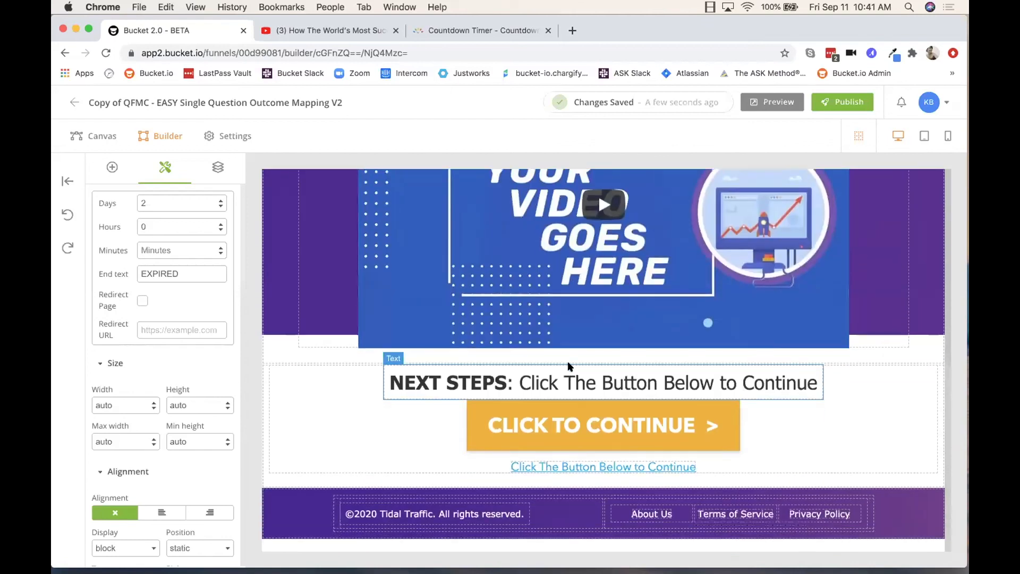
click(539, 438)
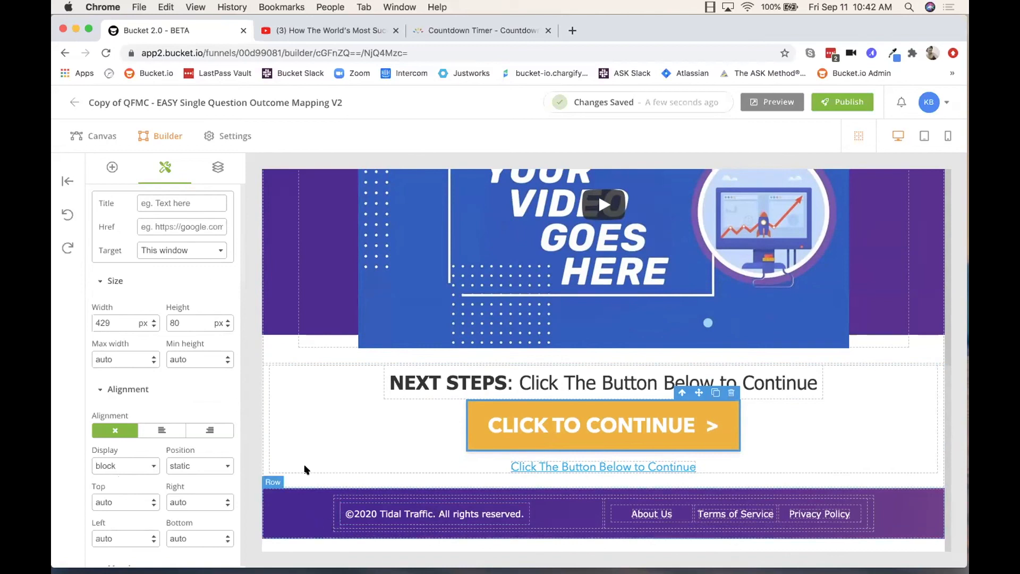
click(96, 134)
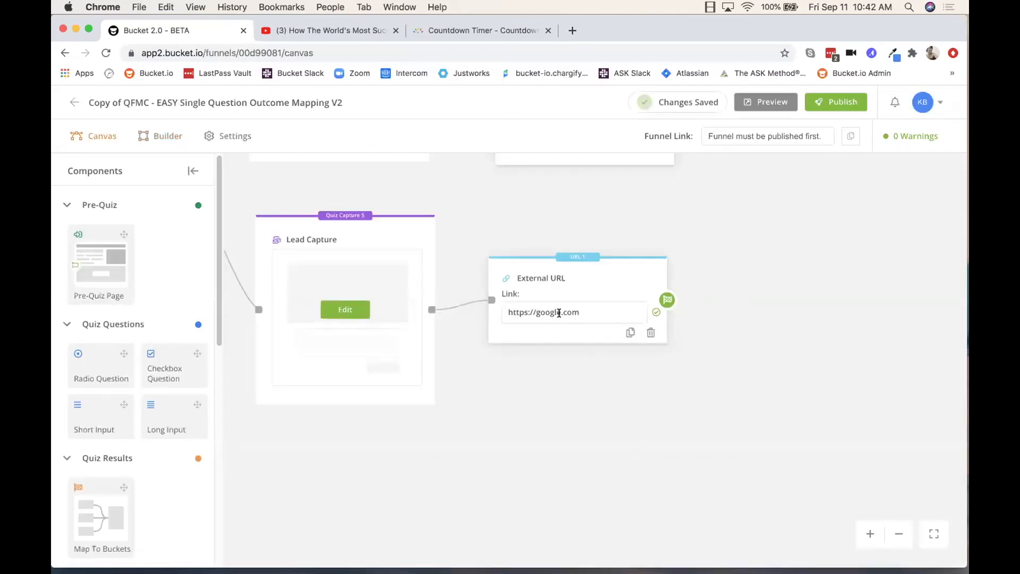
scroll(679, 406, up, 3)
drag(529, 440, 569, 478)
scroll(596, 456, up, 2)
drag(550, 409, 622, 410)
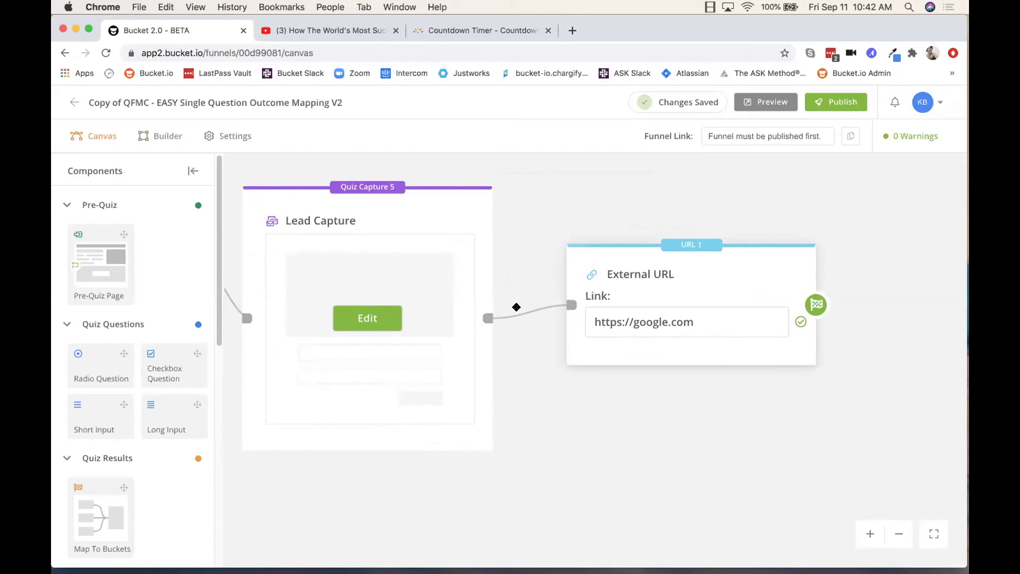
drag(696, 321, 713, 302)
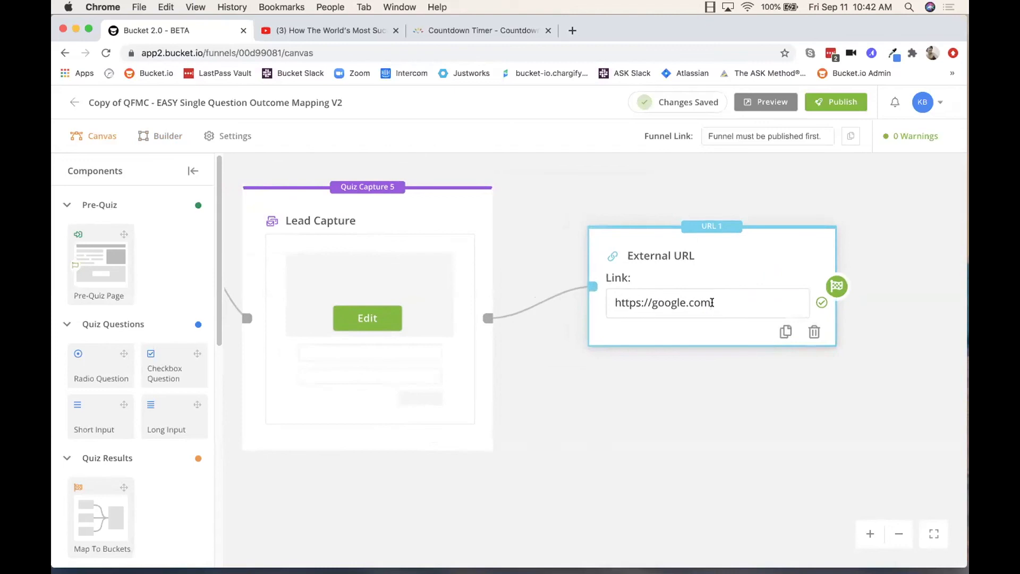
click(821, 303)
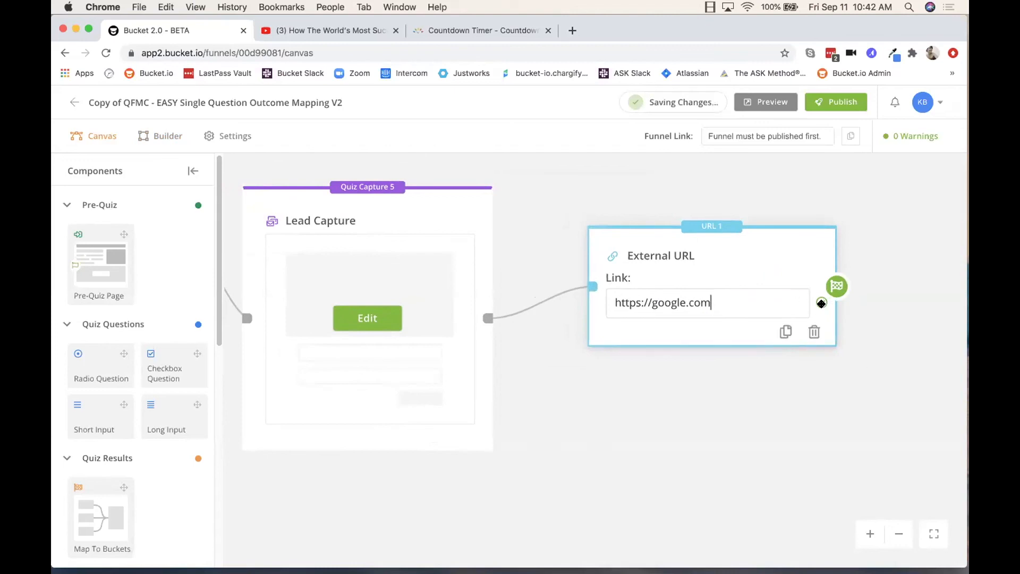